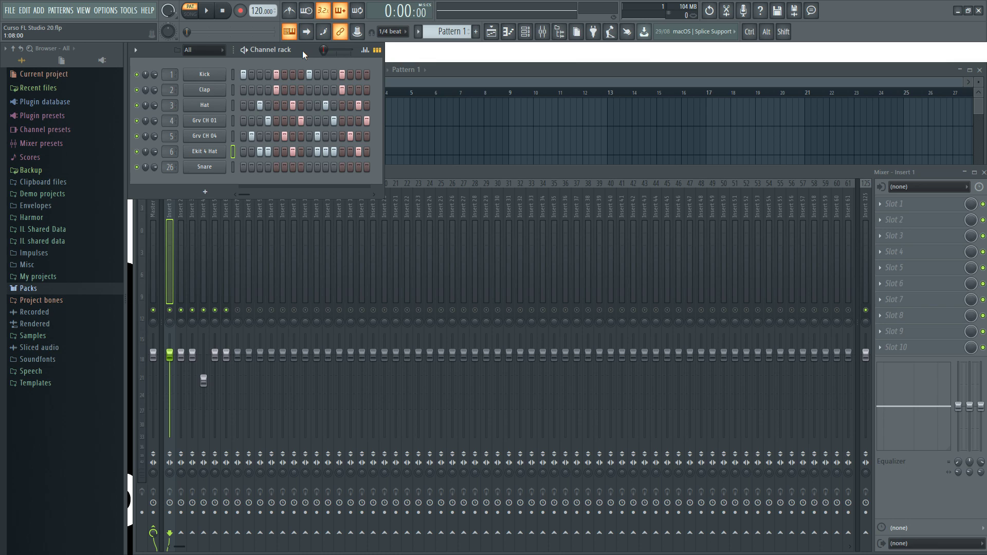
# Assign the Snare channel to mixer track 11.
pyautogui.click(417, 168)
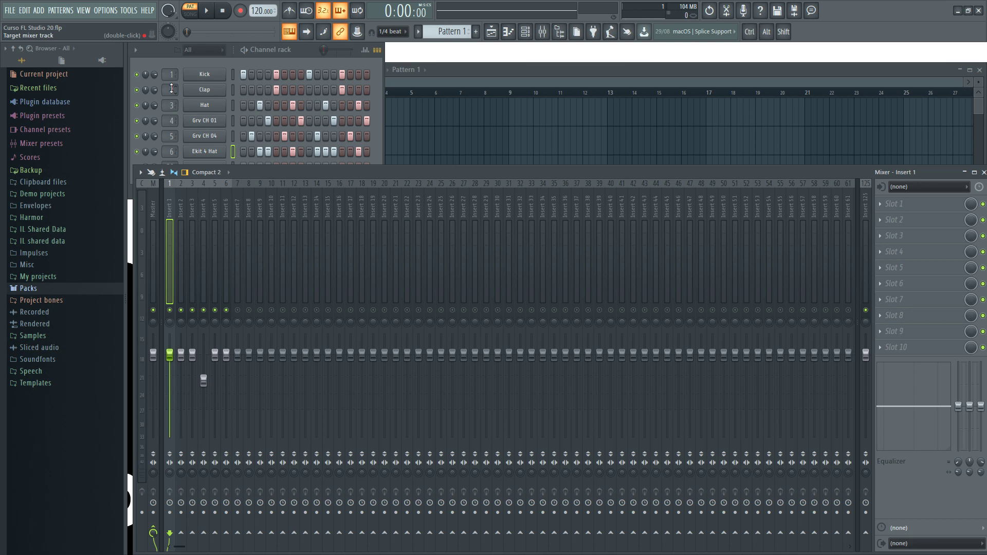
pyautogui.click(169, 152)
pyautogui.moveTo(170, 163); pyautogui.dragTo(170, 139)
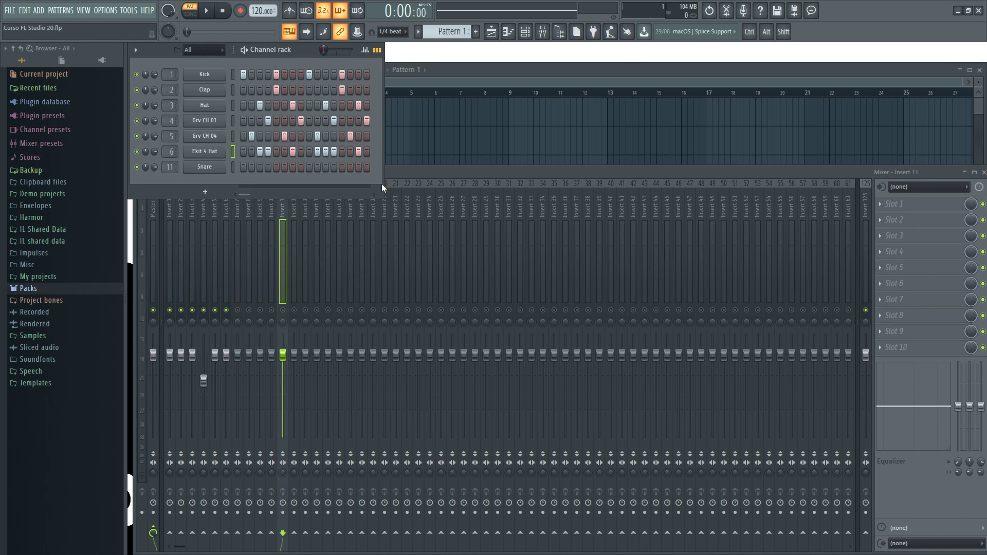
# Raise the Insert 4 volume fader to the same level as the neighbouring mixer tracks.
pyautogui.click(402, 179)
pyautogui.click(211, 206)
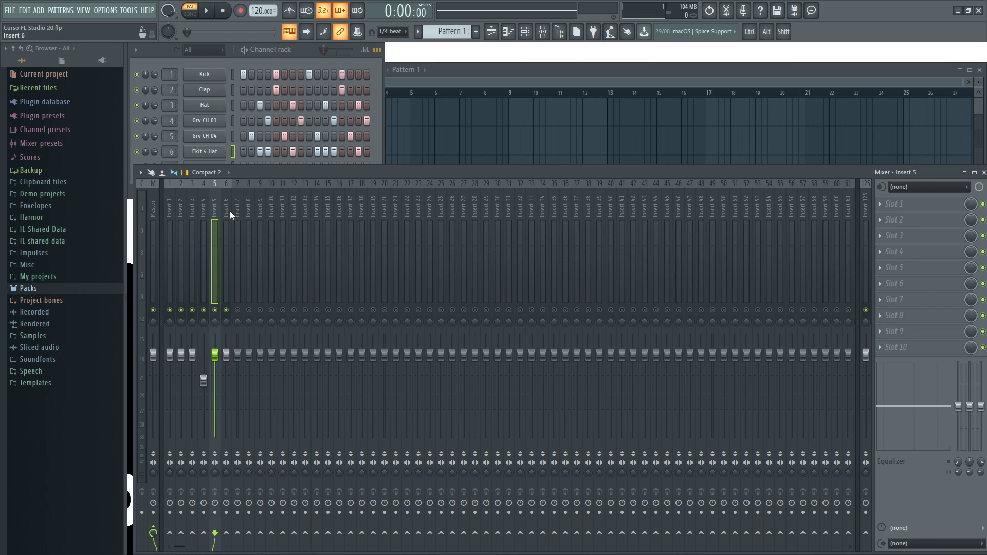
pyautogui.click(303, 50)
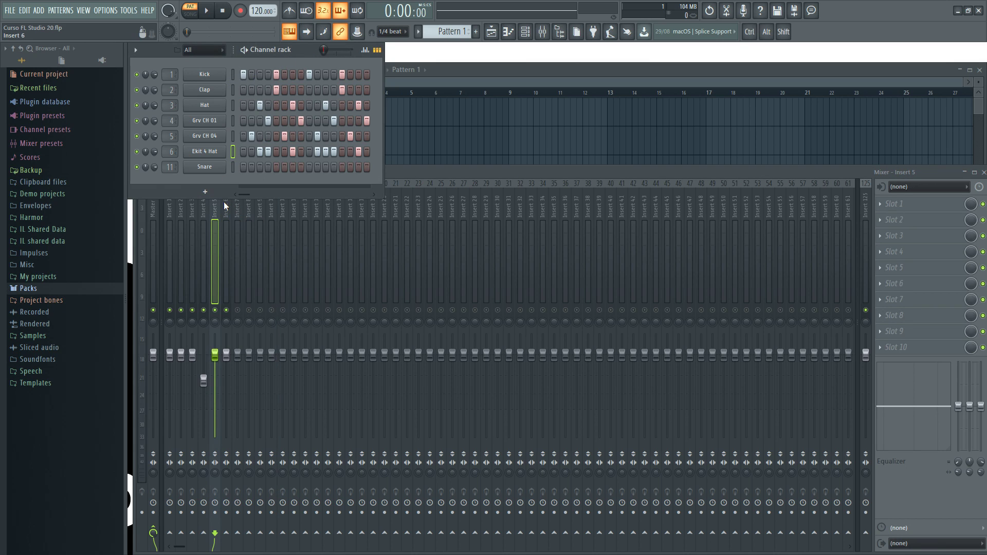
pyautogui.moveTo(203, 381); pyautogui.dragTo(203, 354)
# Play the full drum pattern briefly and watch the mixer meters of all routed tracks.
pyautogui.click(302, 50)
pyautogui.press('space')
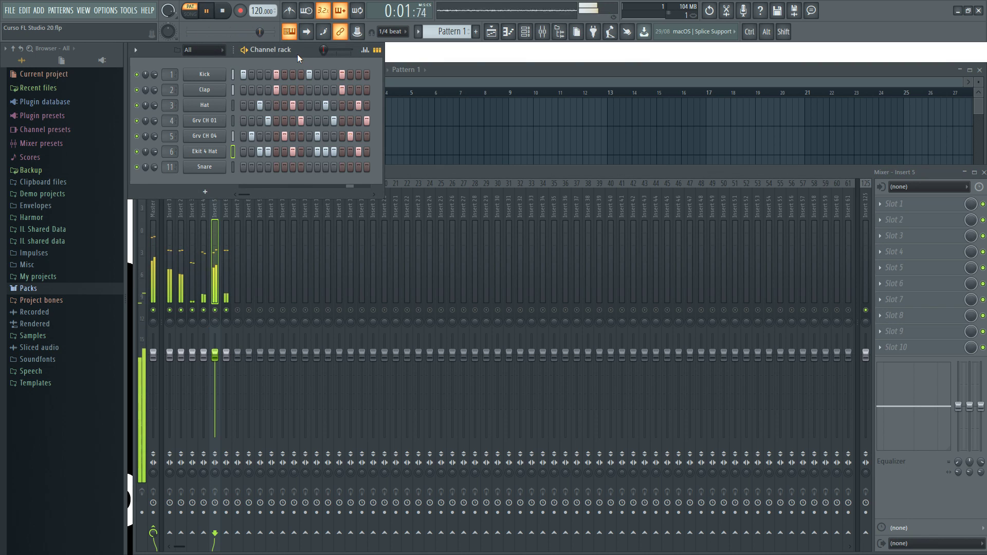
pyautogui.press('space')
# Mute the Kick and Clap channels, audition the pattern without them, and unmute both channels.
pyautogui.click(136, 75)
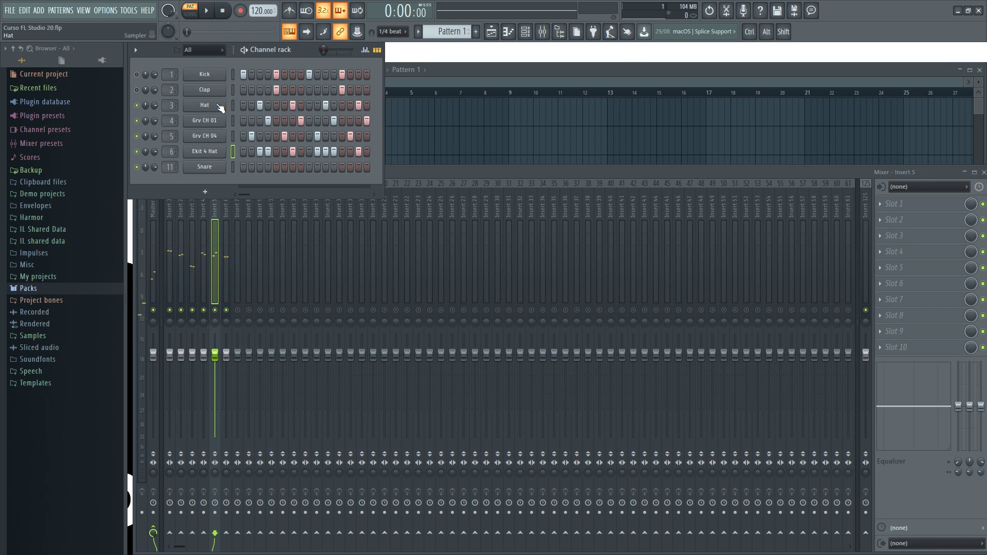
pyautogui.press('space')
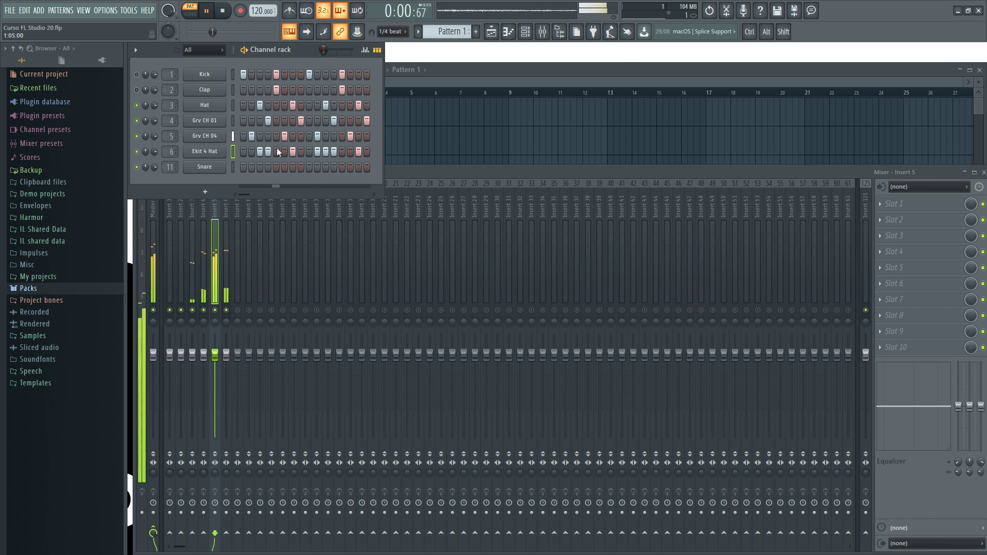
pyautogui.press('space')
pyautogui.click(137, 75)
pyautogui.click(454, 174)
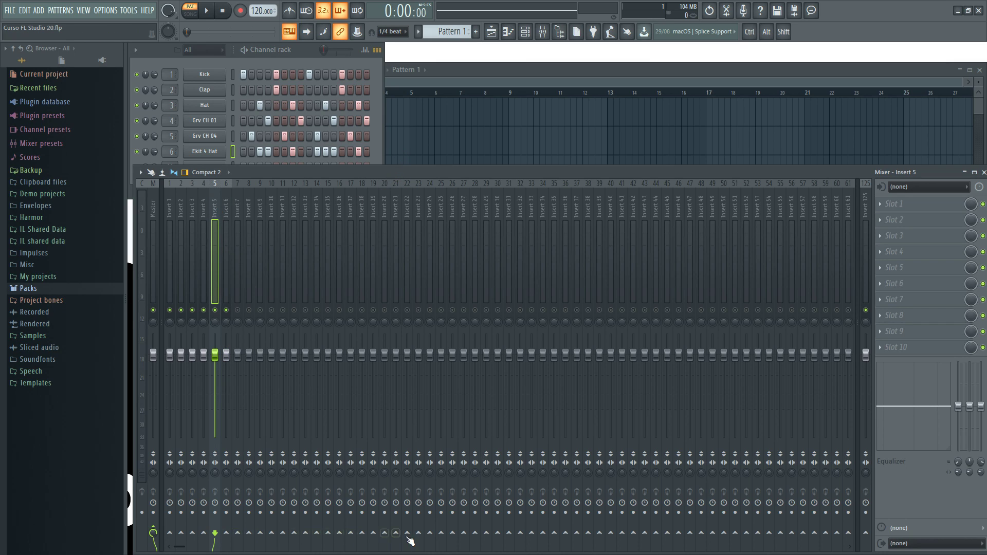
pyautogui.rightClick(214, 199)
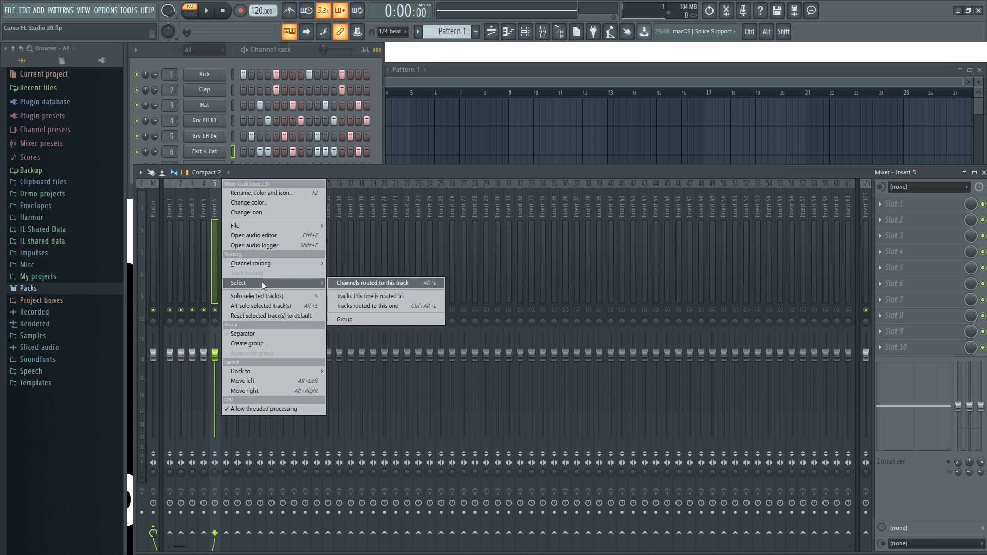
pyautogui.click(384, 169)
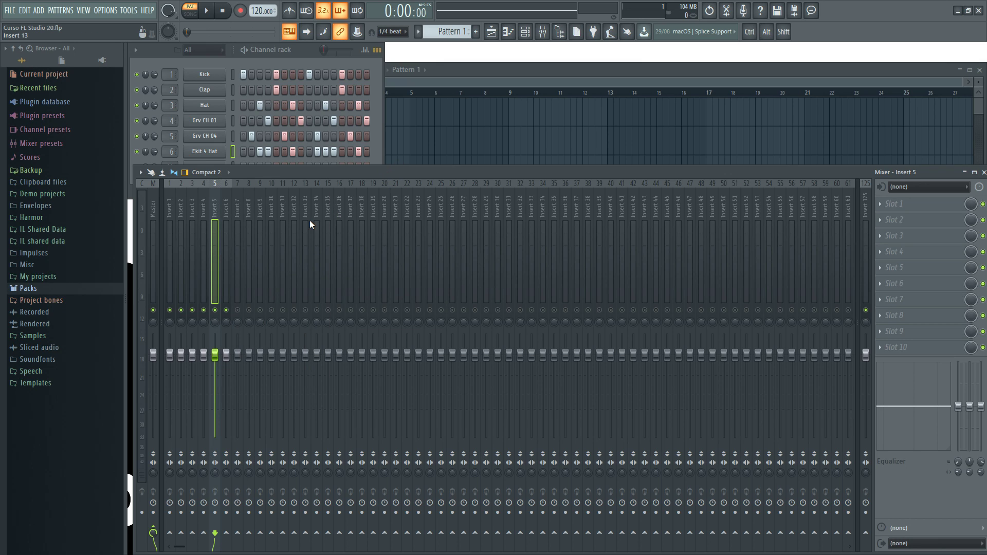
pyautogui.click(311, 54)
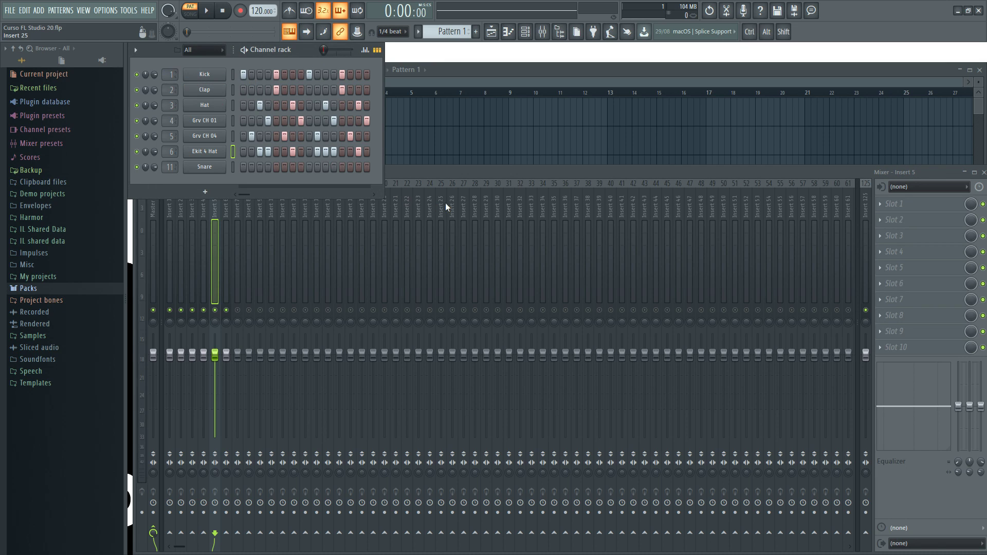
pyautogui.click(438, 173)
# Solo the Insert 1 mixer track during playback, select it and stop the pattern.
pyautogui.press('space')
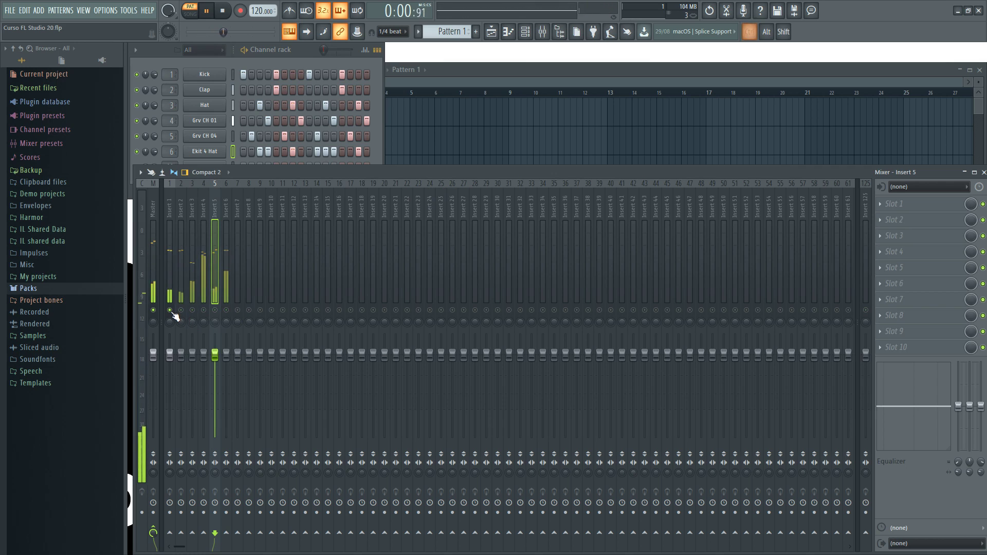
pyautogui.click(168, 206)
pyautogui.press('space')
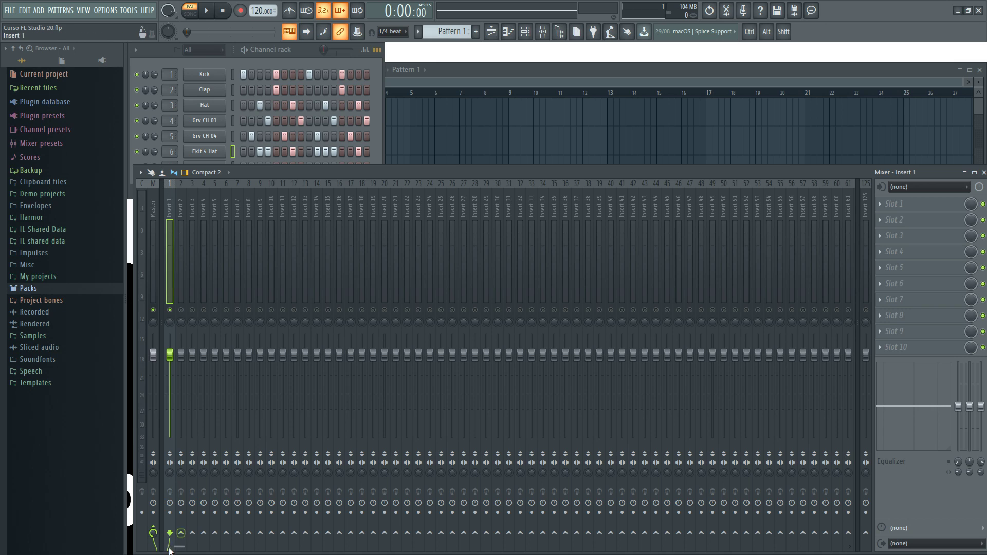
# Examine how the Master, Insert 1, Insert 31, Insert 13 and Insert 4 tracks are routed in the mixer.
pyautogui.click(153, 207)
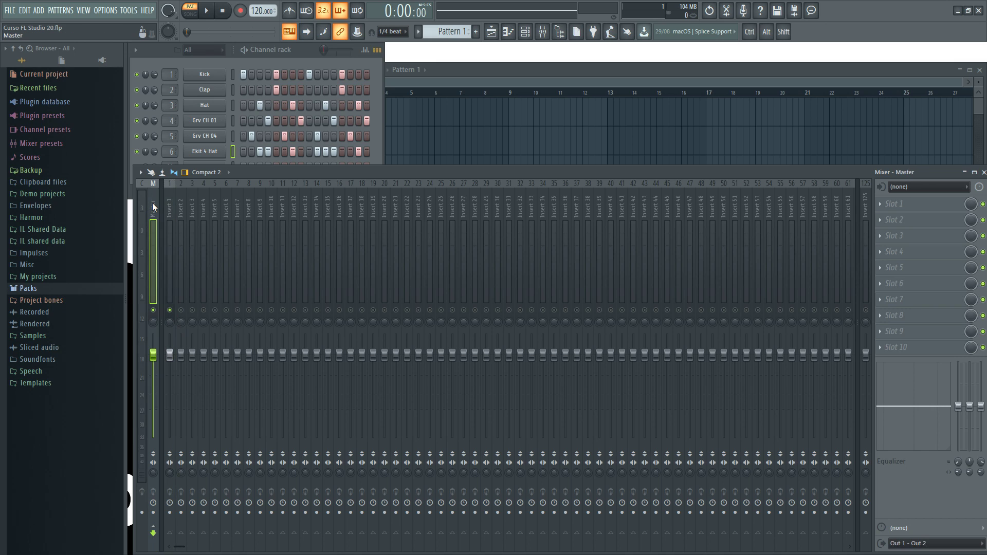
pyautogui.click(170, 204)
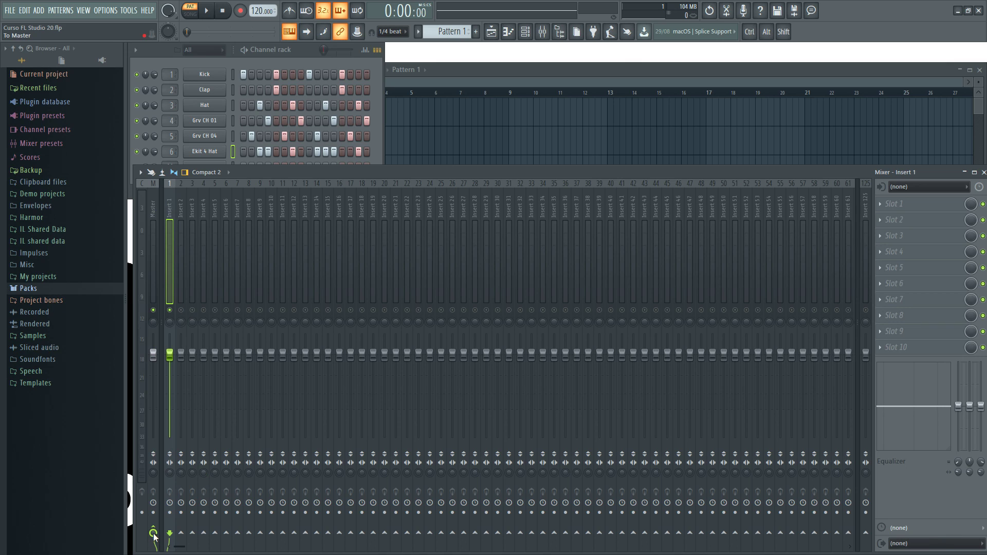
pyautogui.moveTo(157, 538); pyautogui.dragTo(152, 536)
pyautogui.click(507, 206)
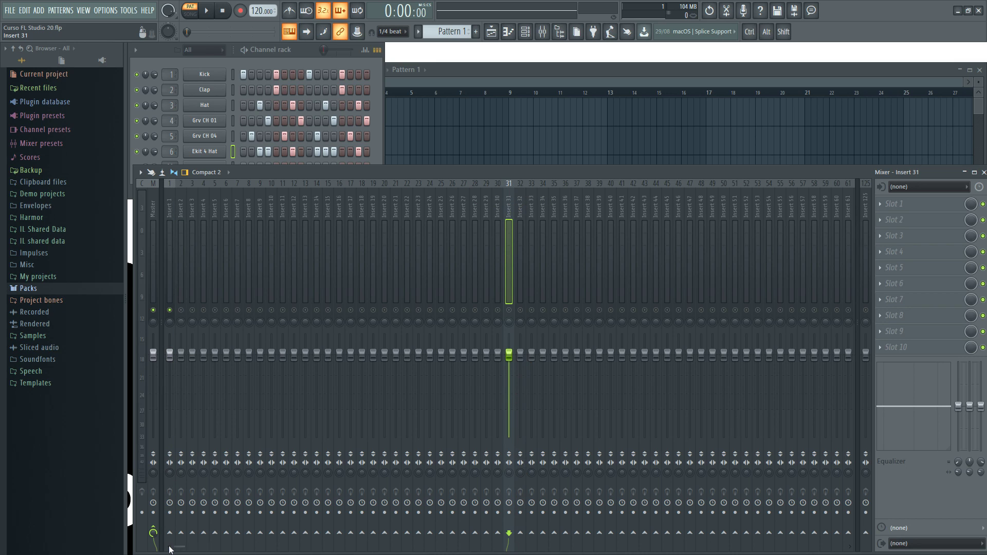
pyautogui.click(153, 205)
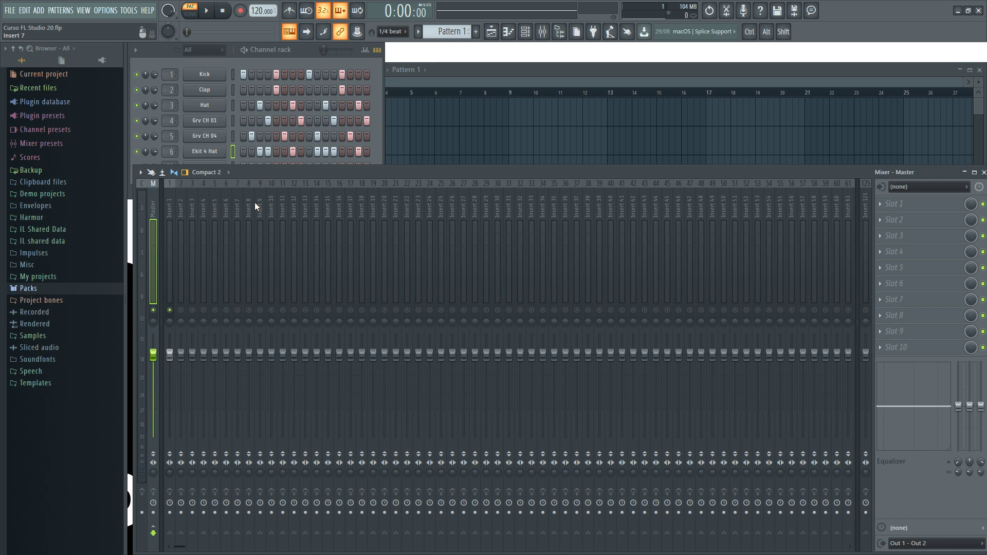
pyautogui.moveTo(282, 203); pyautogui.dragTo(300, 256)
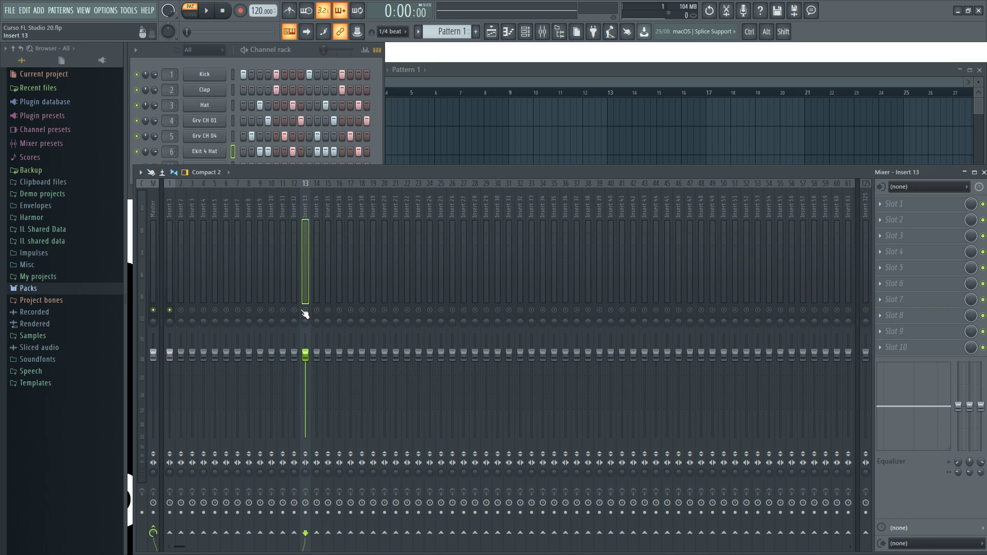
pyautogui.click(208, 206)
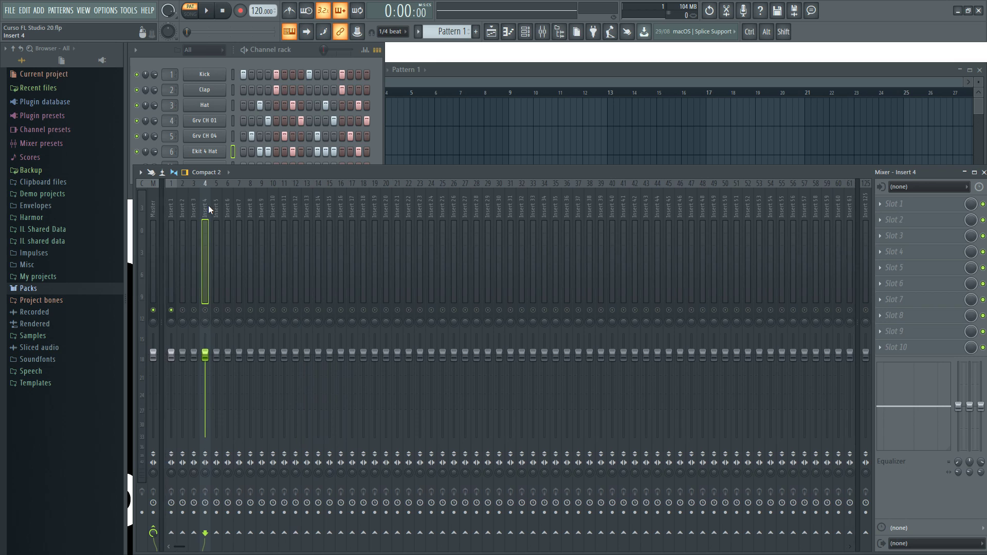
# Disable the send from Insert 1 to Master and play the pattern to check the Master output.
pyautogui.click(170, 204)
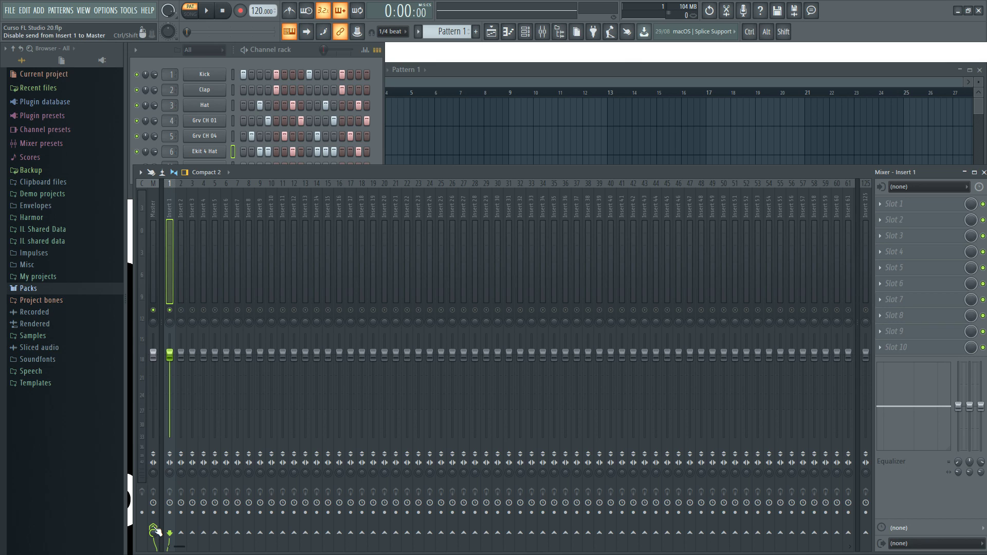
pyautogui.press('space')
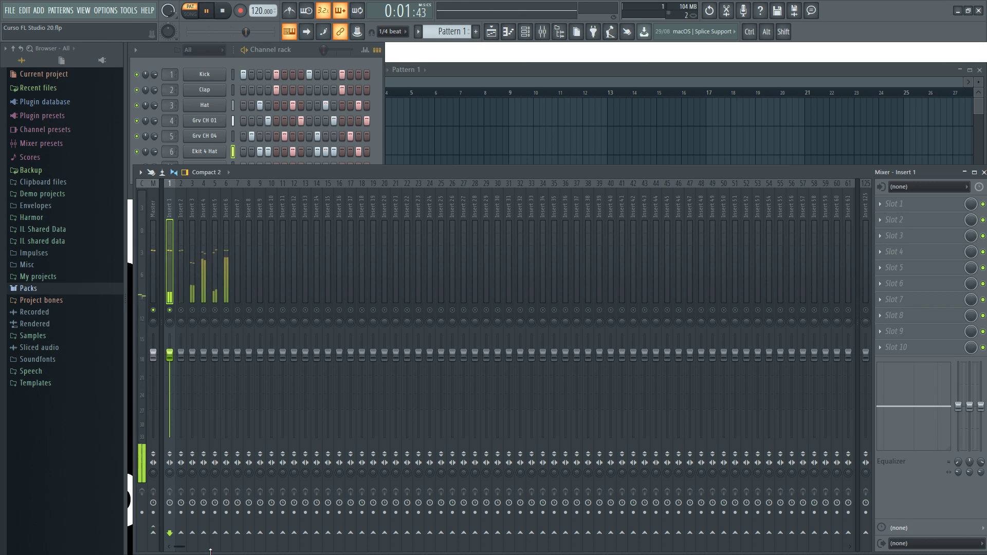
pyautogui.press('space')
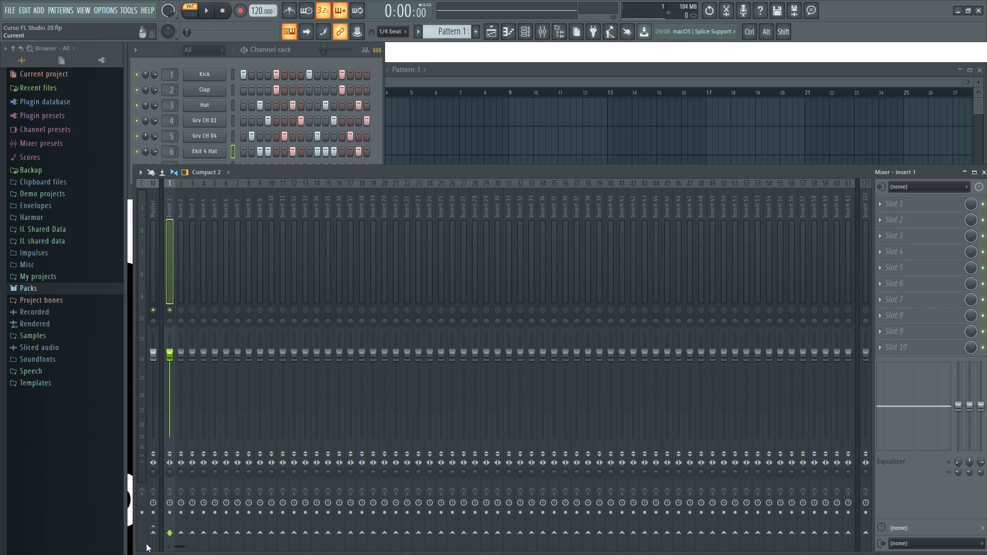
# Re-enable the send from Insert 1 to Master and try different send levels while the pattern plays.
pyautogui.click(153, 207)
pyautogui.click(169, 205)
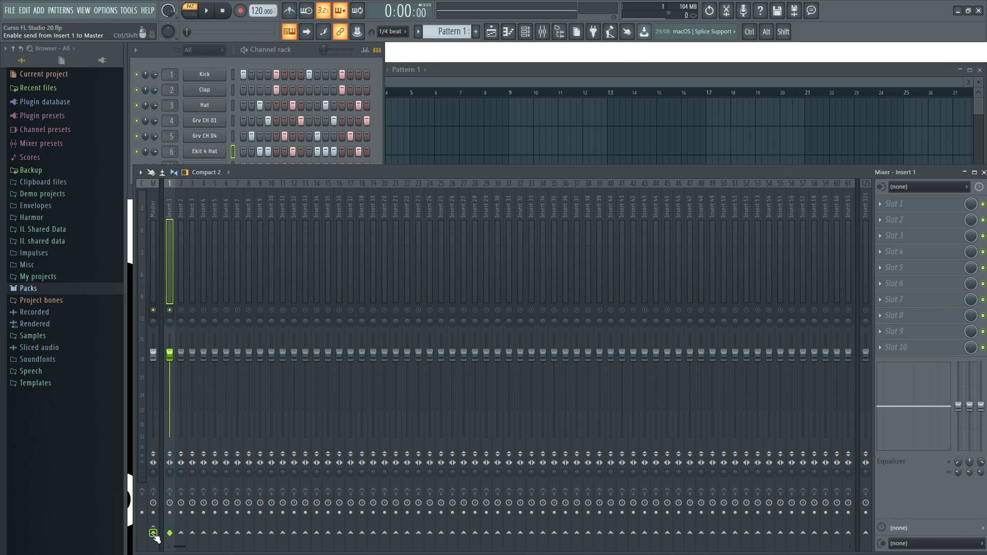
pyautogui.click(153, 535)
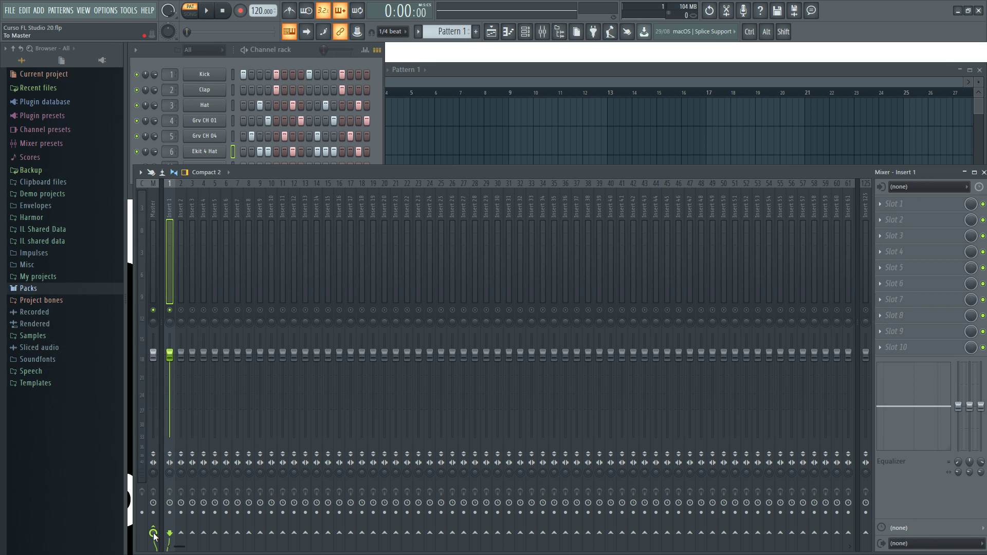
pyautogui.press('space')
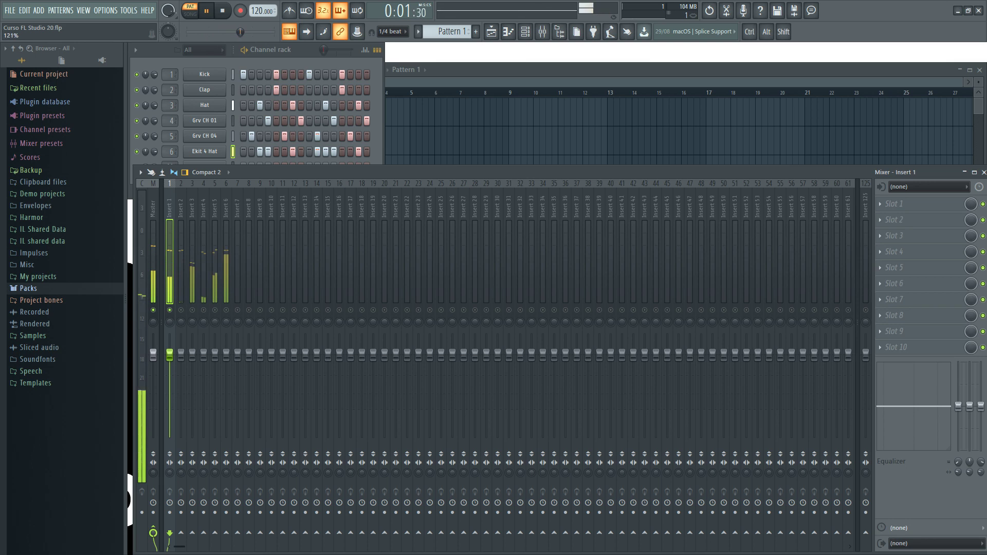
pyautogui.press('space')
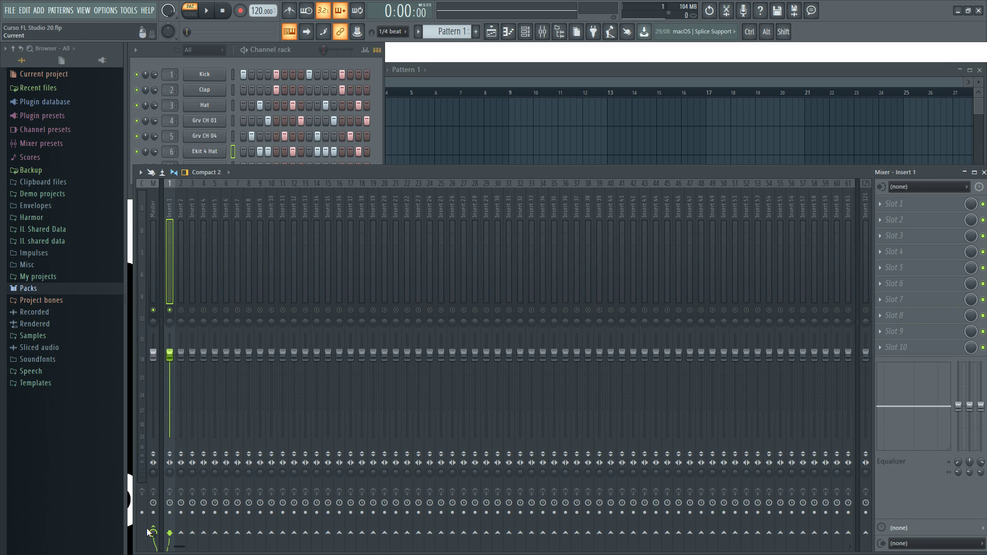
# Review the Kick channel's sample and miscellaneous settings, and close its window.
pyautogui.click(204, 75)
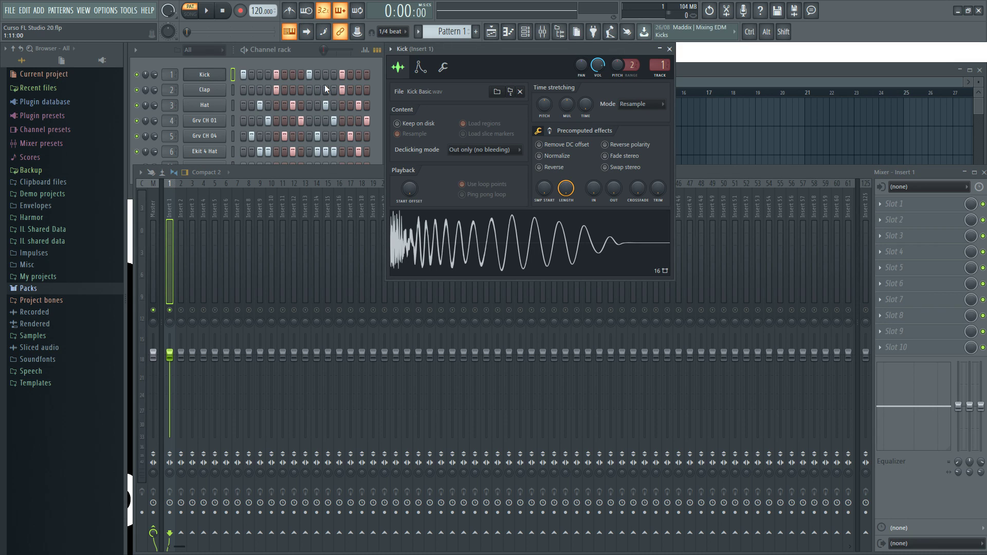
pyautogui.click(449, 69)
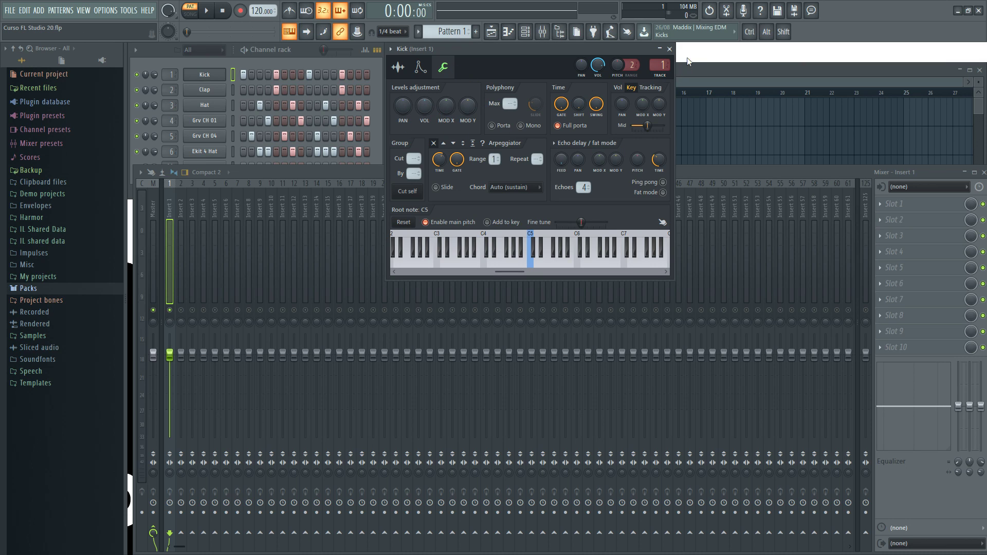
pyautogui.click(670, 49)
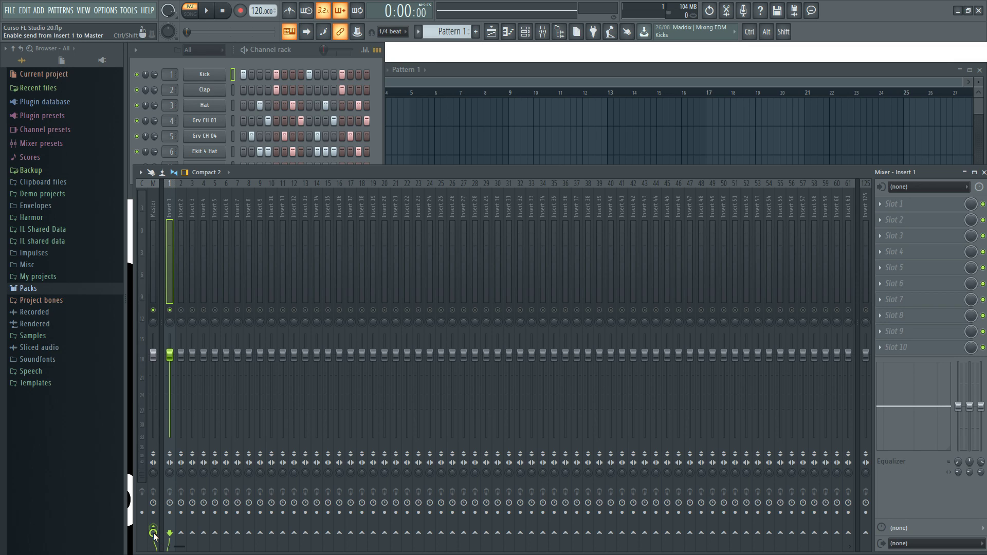
# Disable the send from Insert 1 to Master and route Insert 1 to Insert 10 instead.
pyautogui.click(155, 535)
pyautogui.click(155, 535)
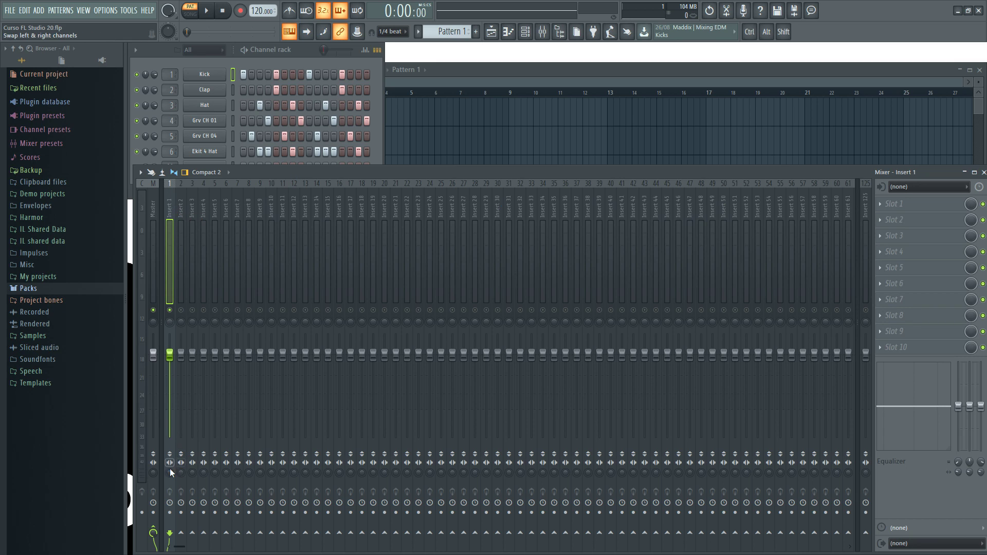
pyautogui.click(154, 531)
pyautogui.click(272, 197)
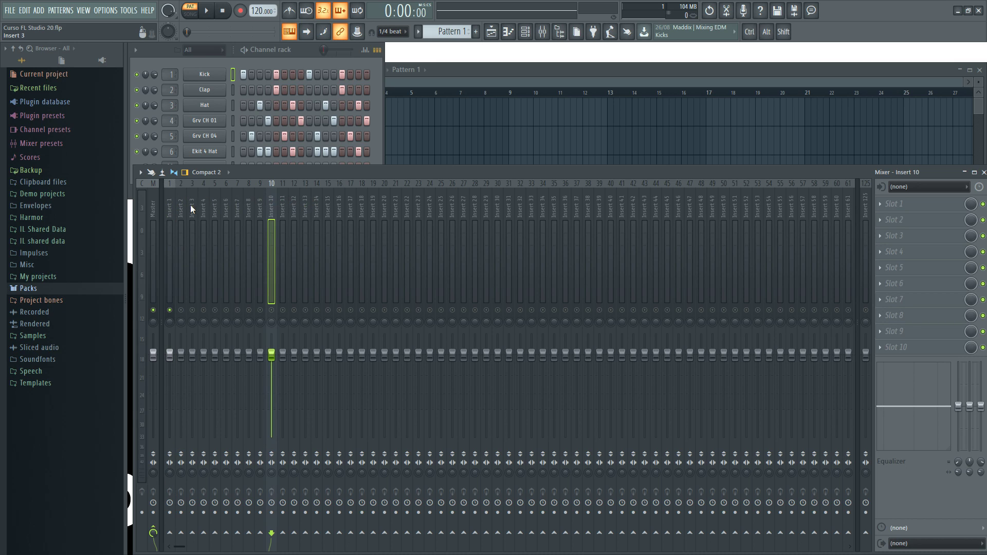
pyautogui.click(171, 209)
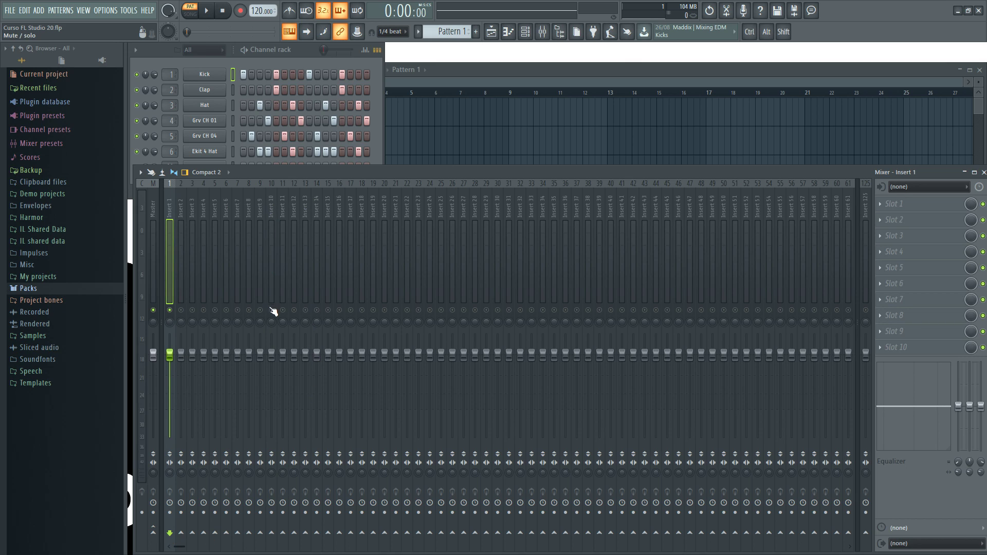
pyautogui.click(271, 534)
# Play the pattern with Insert 10 selected to check its incoming signal, and unmute Insert 10.
pyautogui.click(272, 199)
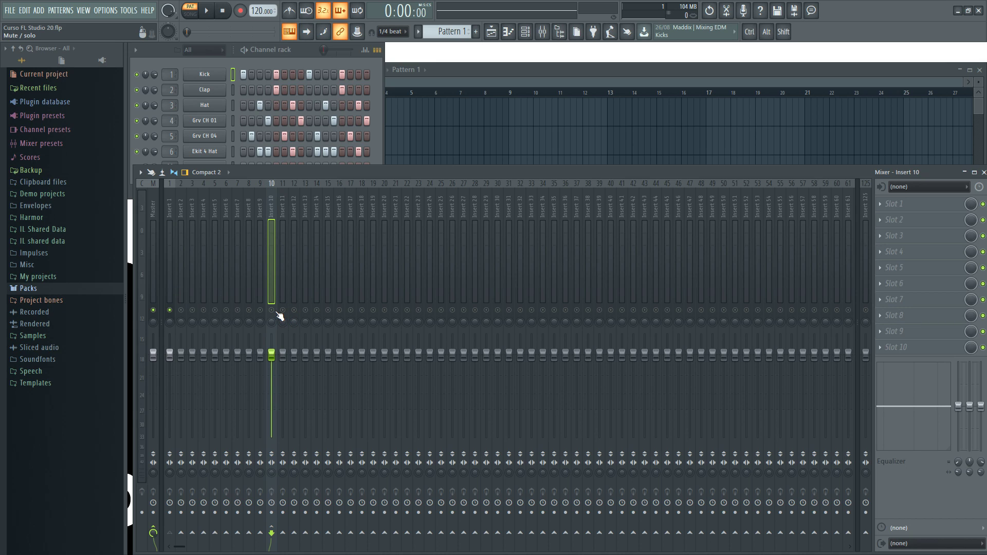
pyautogui.press('space')
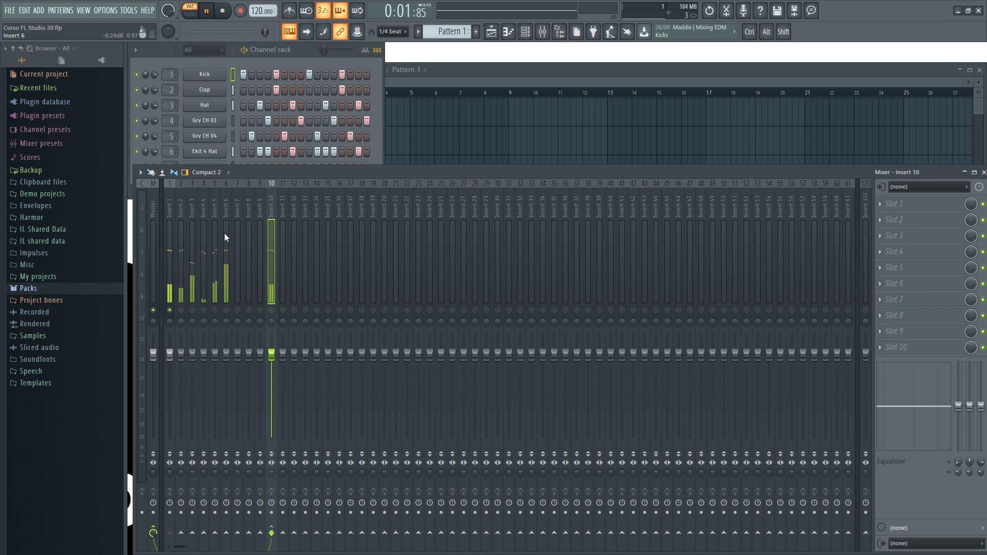
pyautogui.press('space')
pyautogui.click(272, 311)
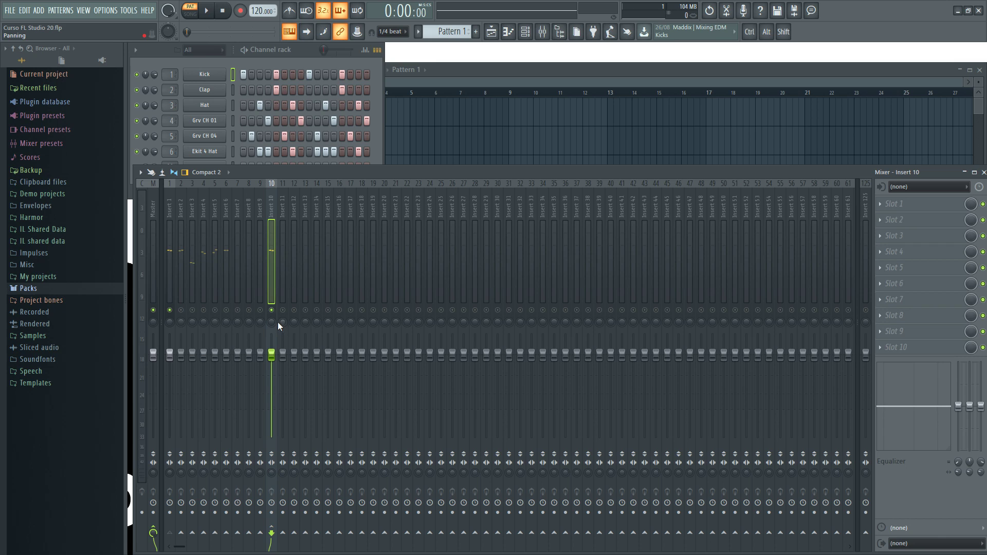
# Play the pattern to check the signal passing through Insert 10, and review the routing of Insert 1.
pyautogui.click(276, 313)
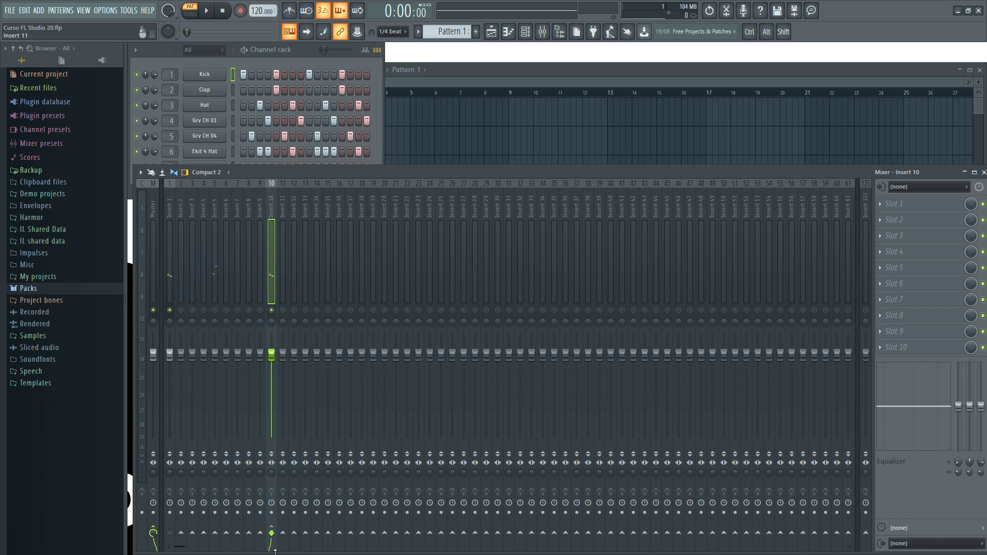
pyautogui.press('space')
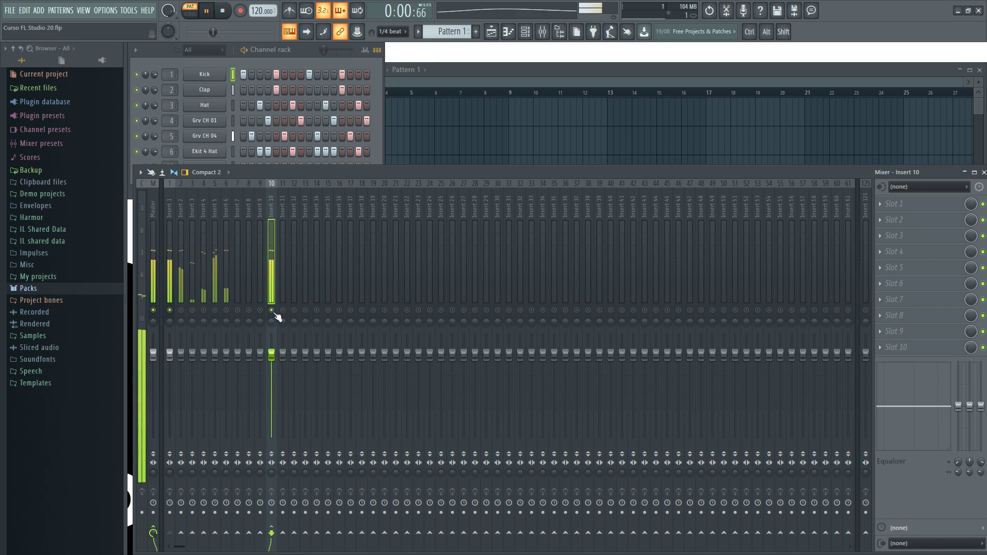
pyautogui.press('space')
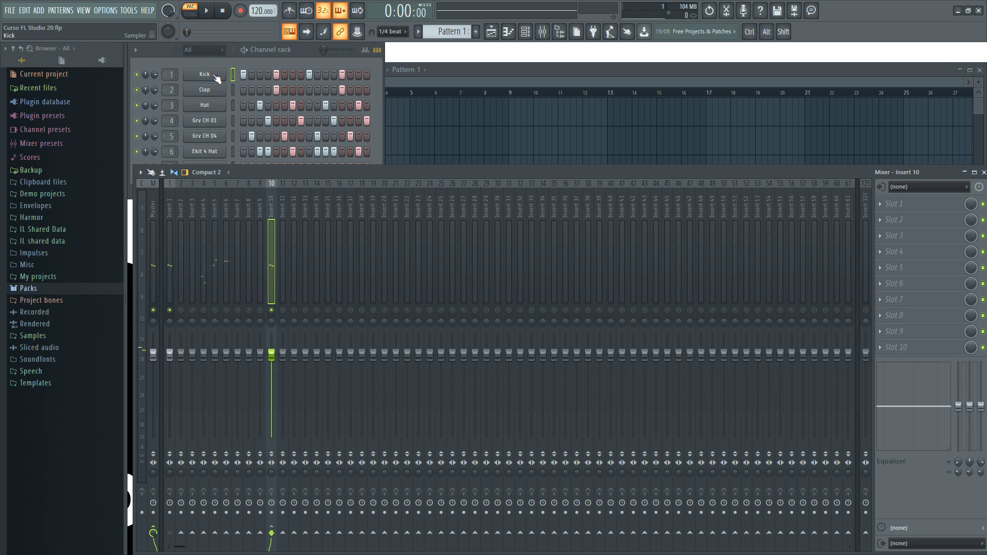
pyautogui.click(171, 204)
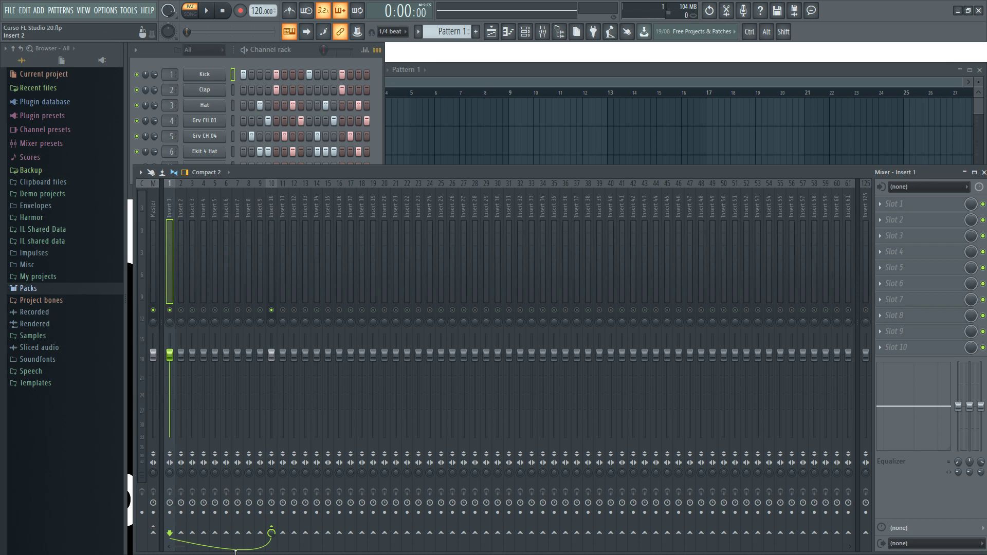
# Route Insert 10 to Insert 12 instead of Master, and play the pattern with Insert 1 selected to check the signal.
pyautogui.click(272, 211)
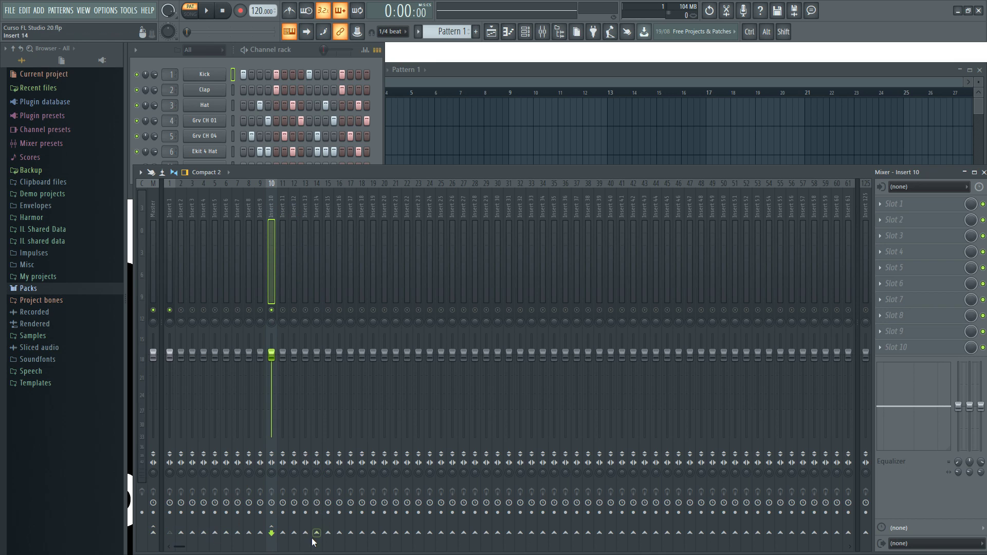
pyautogui.click(294, 533)
pyautogui.click(168, 209)
pyautogui.press('space')
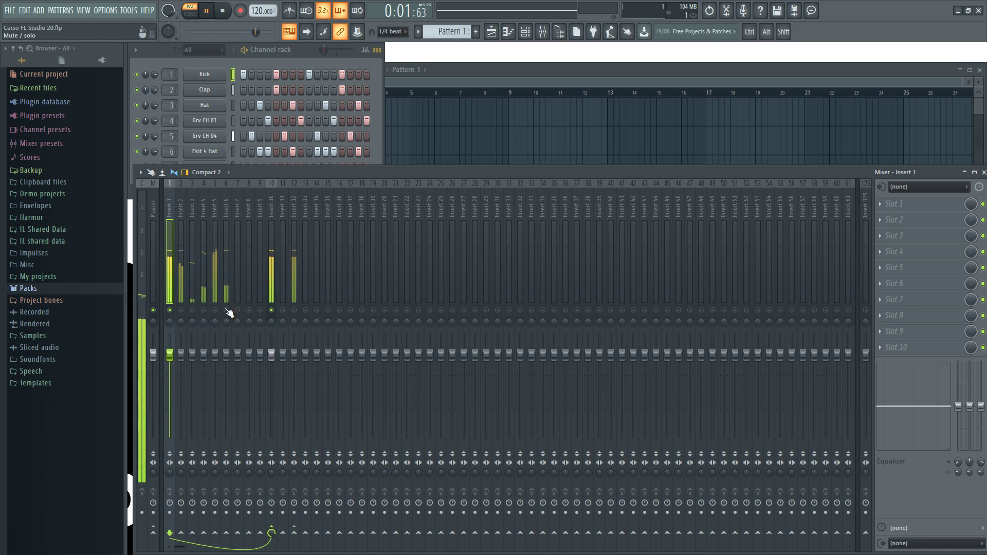
pyautogui.press('space')
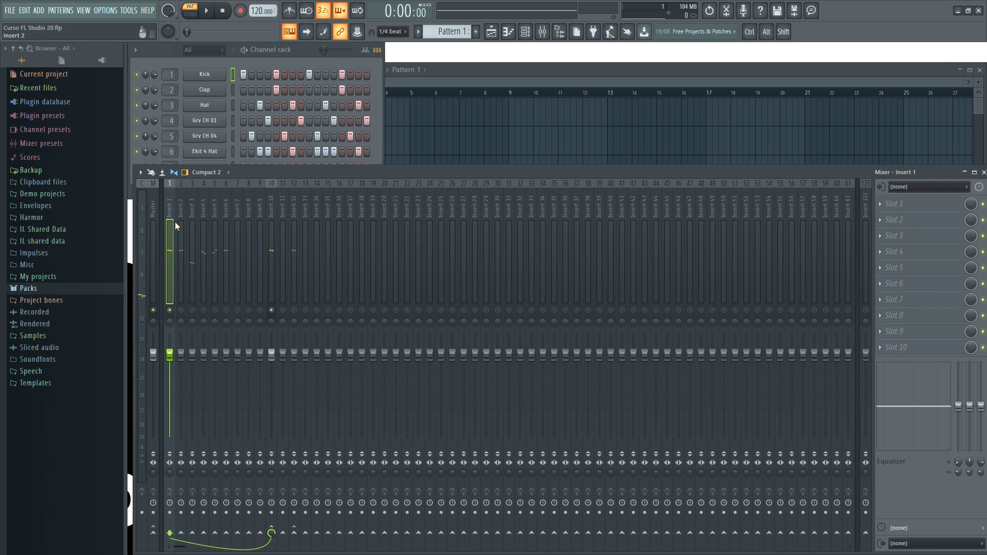
# Play the pattern while checking Insert 10 and Insert 12, and unmute Insert 12.
pyautogui.press('space')
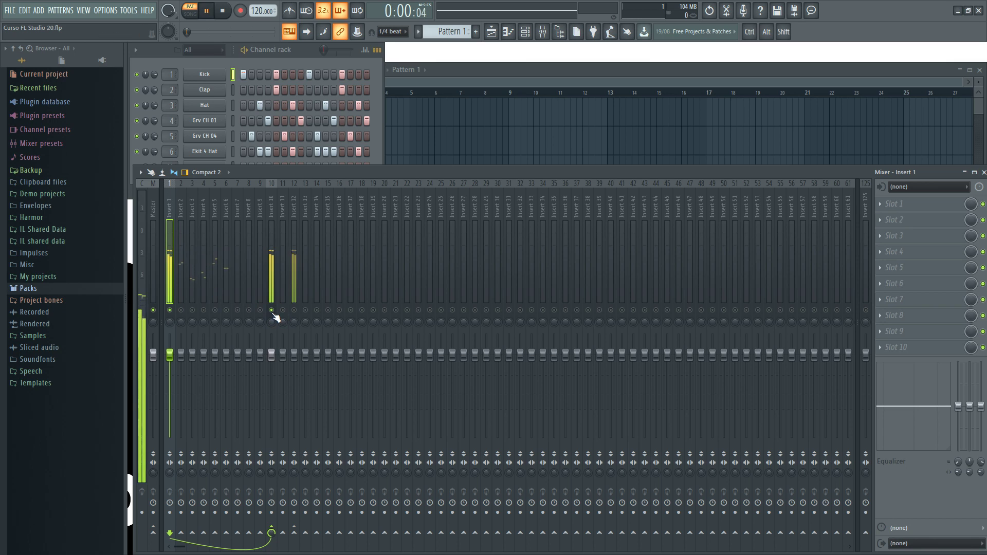
pyautogui.click(272, 212)
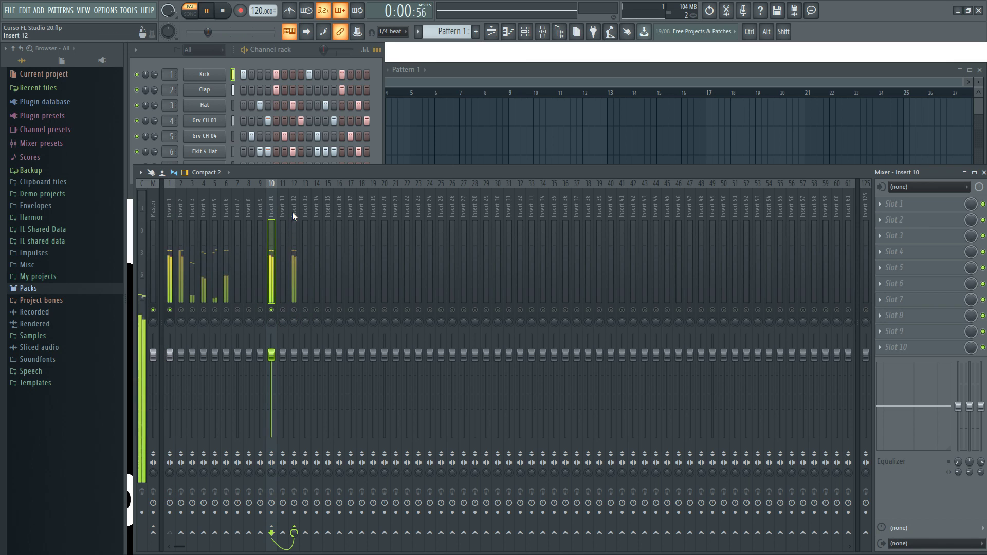
pyautogui.click(293, 206)
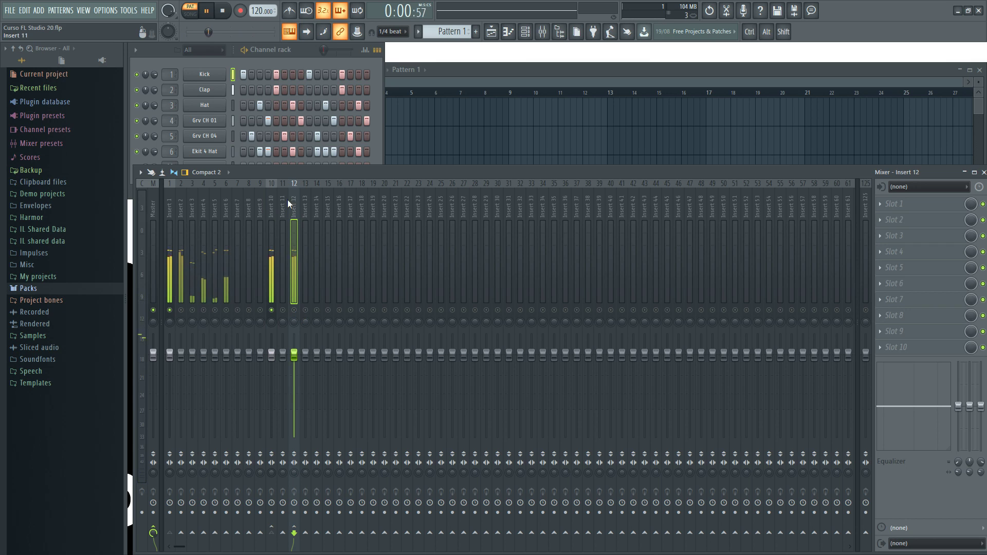
pyautogui.click(297, 314)
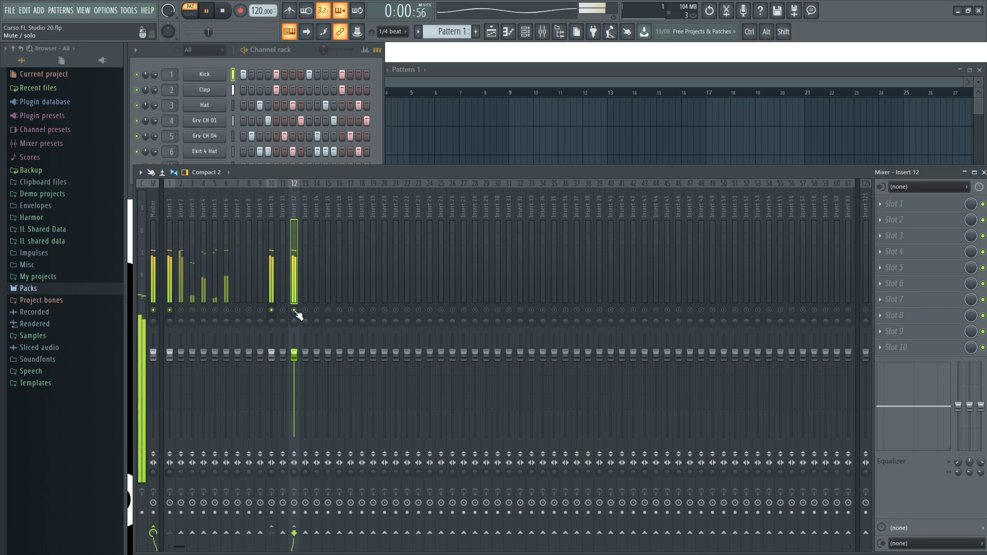
pyautogui.press('space')
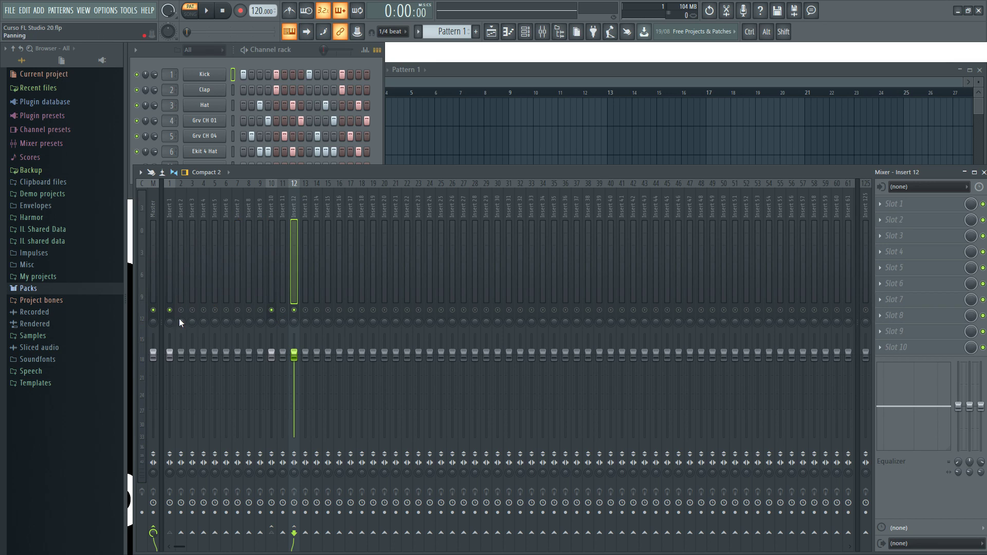
# Toggle the mute of Insert 10 and Insert 1 while the pattern plays to test the routing chain.
pyautogui.press('space')
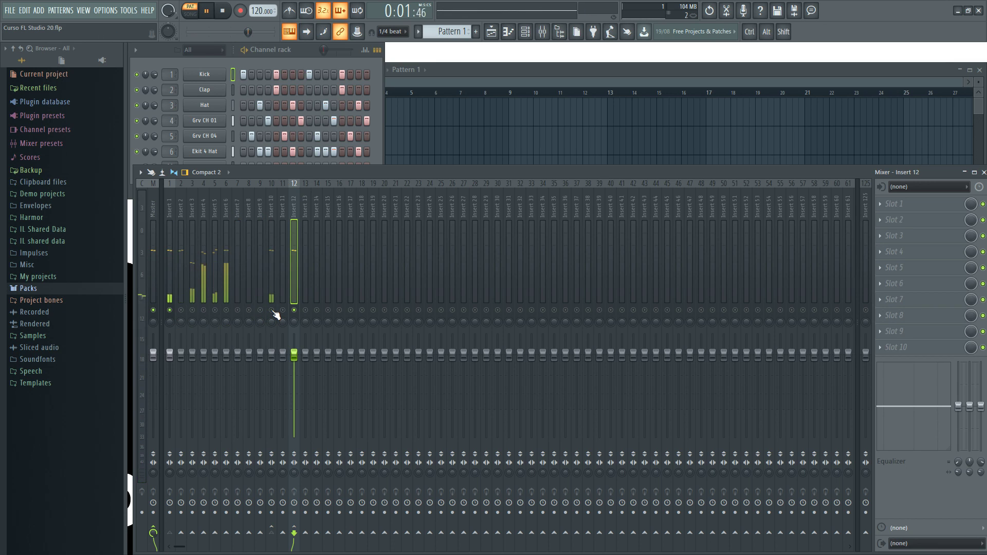
pyautogui.click(271, 310)
pyautogui.click(169, 310)
pyautogui.click(170, 312)
pyautogui.press('space')
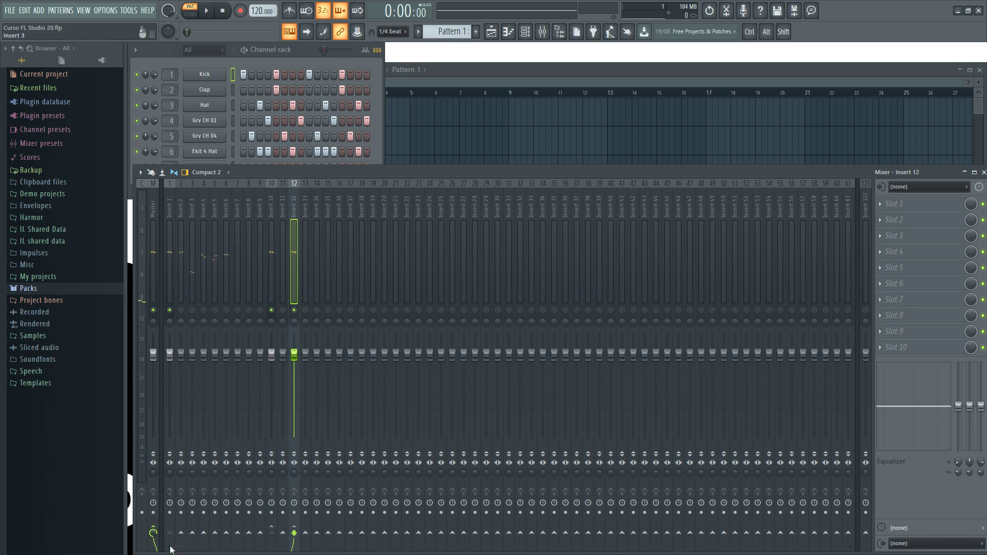
# Play the pattern with Insert 1 selected, muting and unmuting first Insert 1 and after it Insert 10.
pyautogui.click(169, 210)
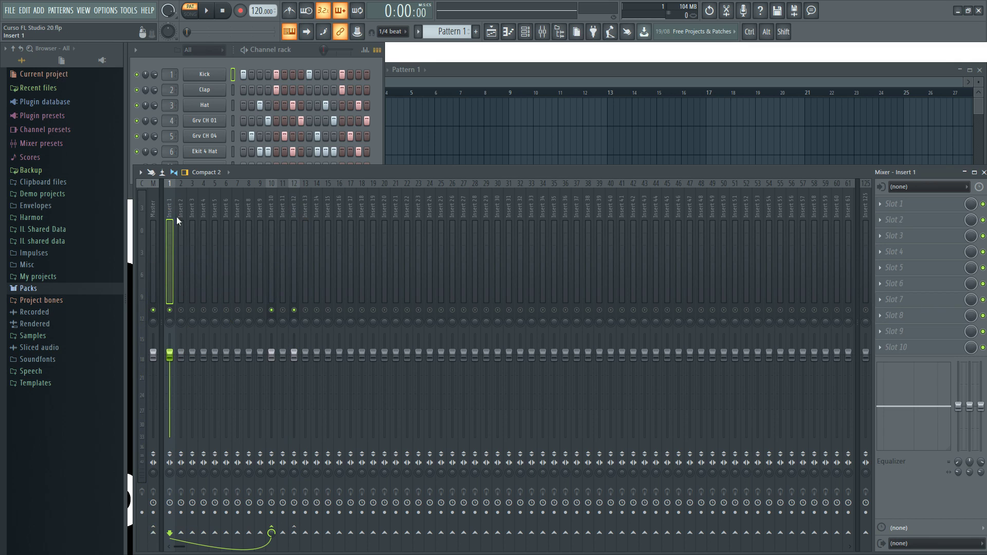
pyautogui.press('space')
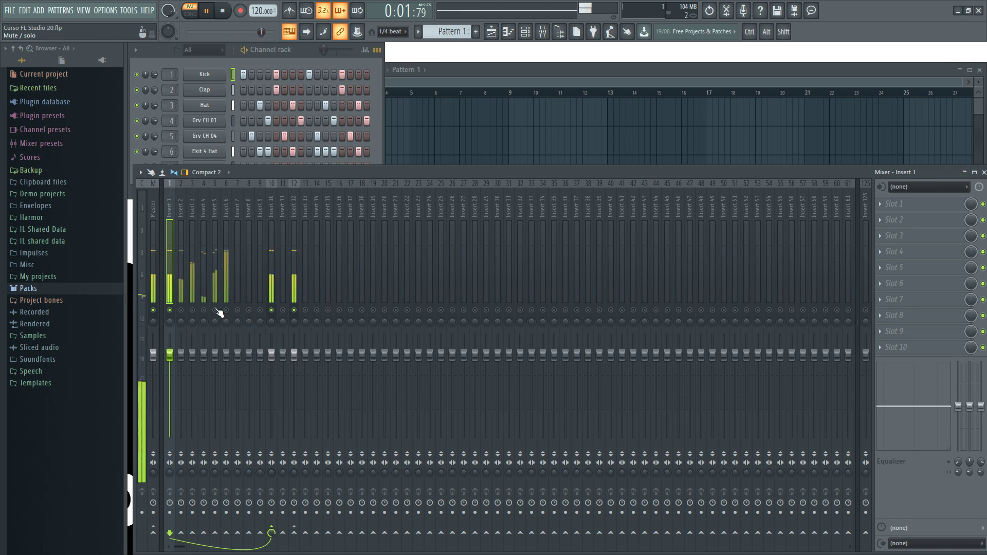
pyautogui.click(170, 311)
pyautogui.click(170, 310)
pyautogui.click(272, 310)
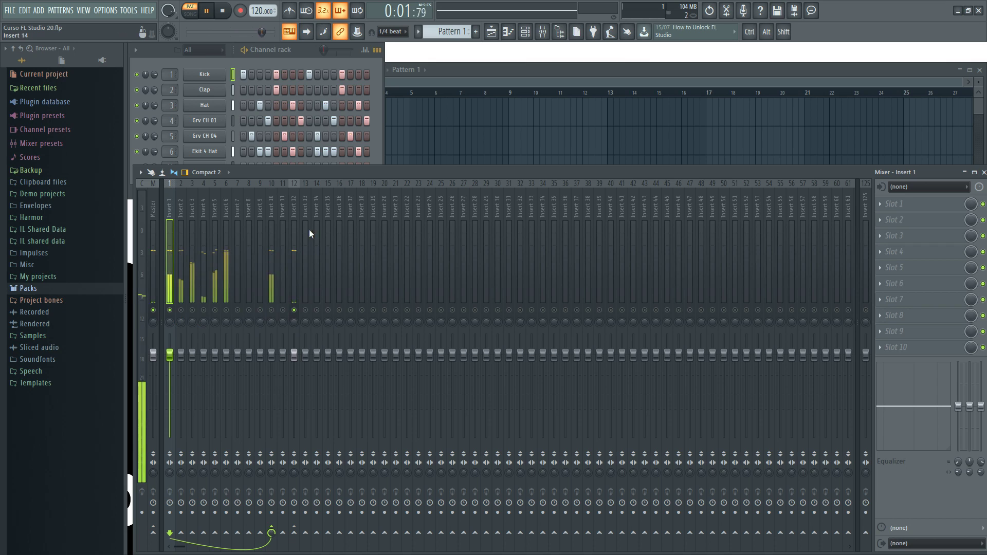
pyautogui.click(272, 311)
pyautogui.press('space')
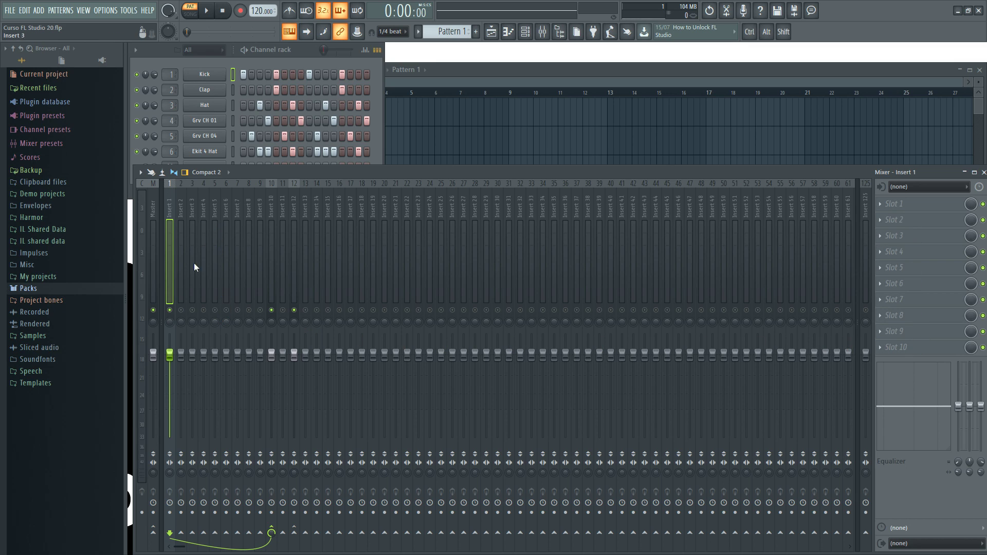
# Review the effect slots and routing of Insert 10 and Insert 12, and play the pattern to compare their signals.
pyautogui.click(273, 198)
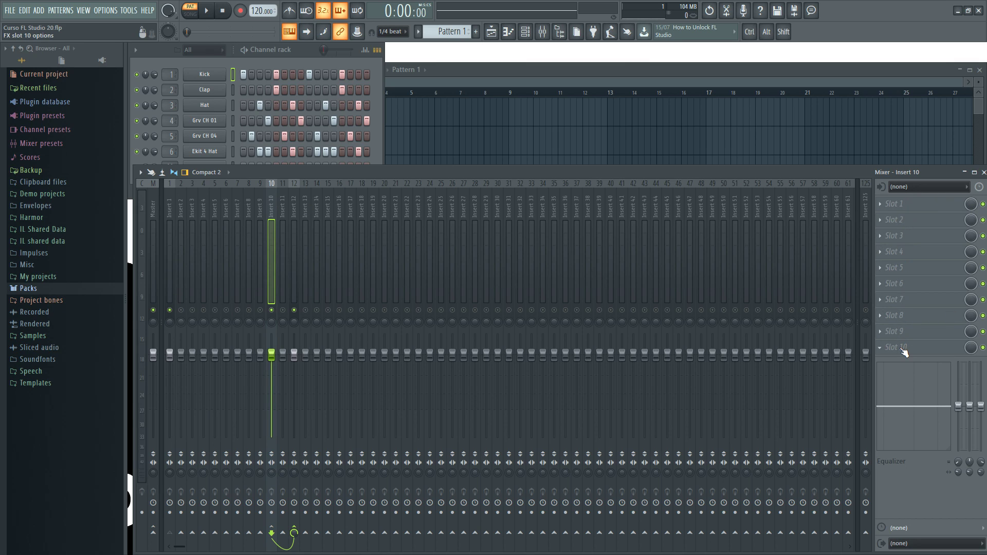
pyautogui.click(294, 199)
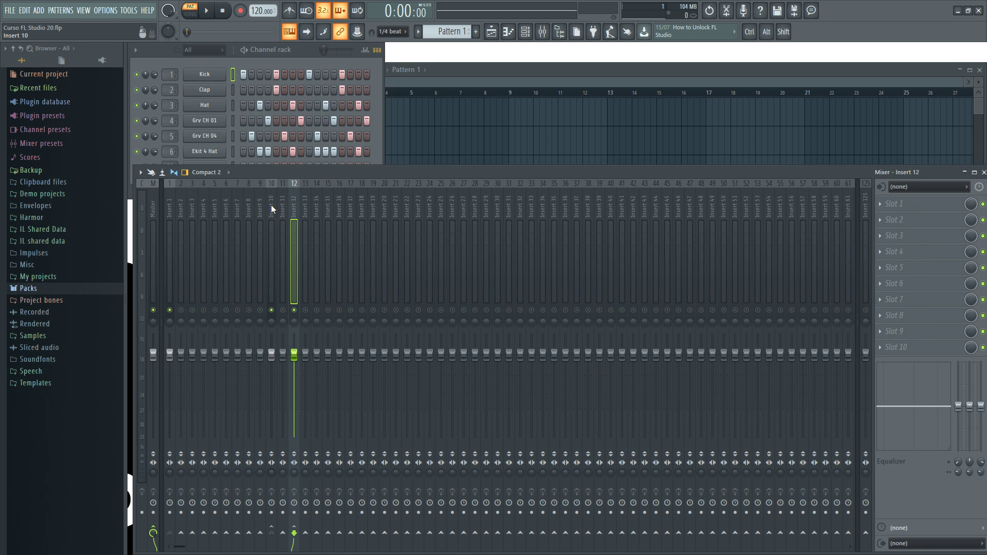
pyautogui.press('space')
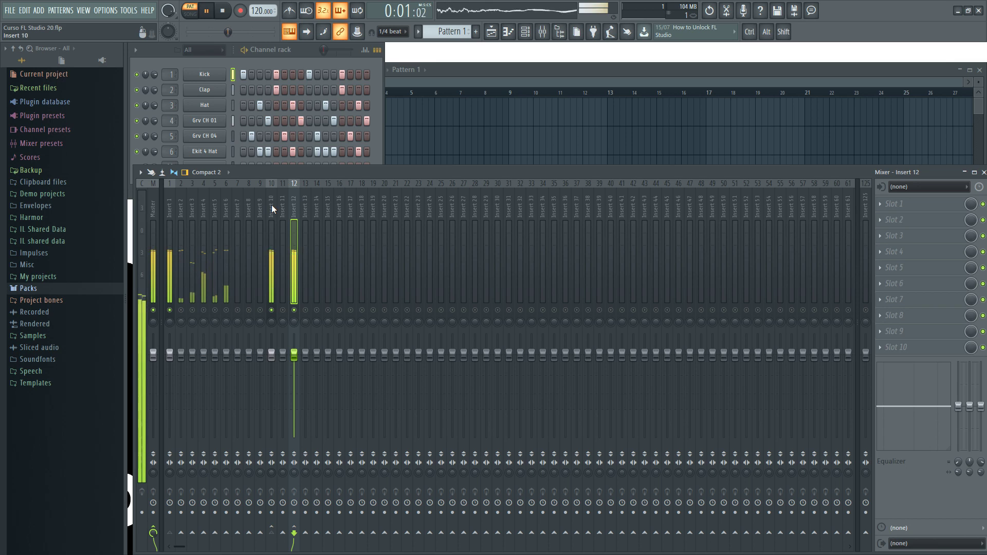
pyautogui.click(271, 205)
pyautogui.press('space')
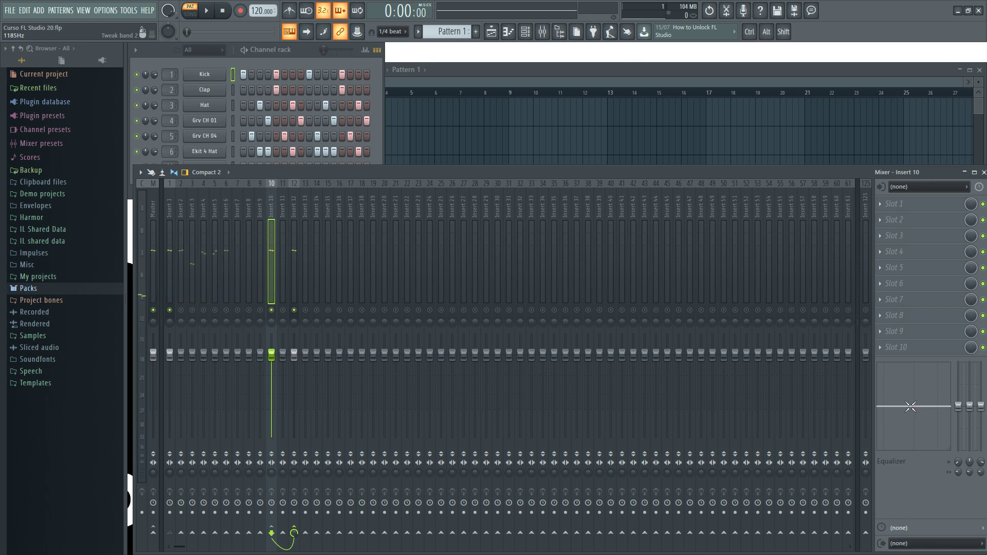
# Try a mid-band EQ cut on Insert 10 and an EQ change on Insert 12 during playback, and reset both to flat.
pyautogui.press('space')
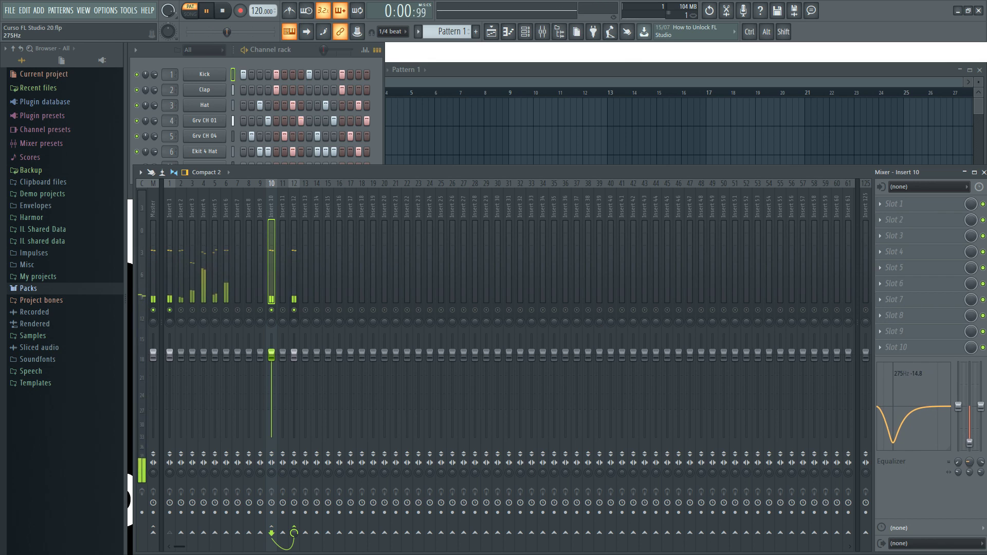
pyautogui.click(294, 198)
pyautogui.moveTo(949, 407); pyautogui.dragTo(921, 397)
pyautogui.hotkey('ctrl', 'z')
pyautogui.press('space')
pyautogui.click(272, 203)
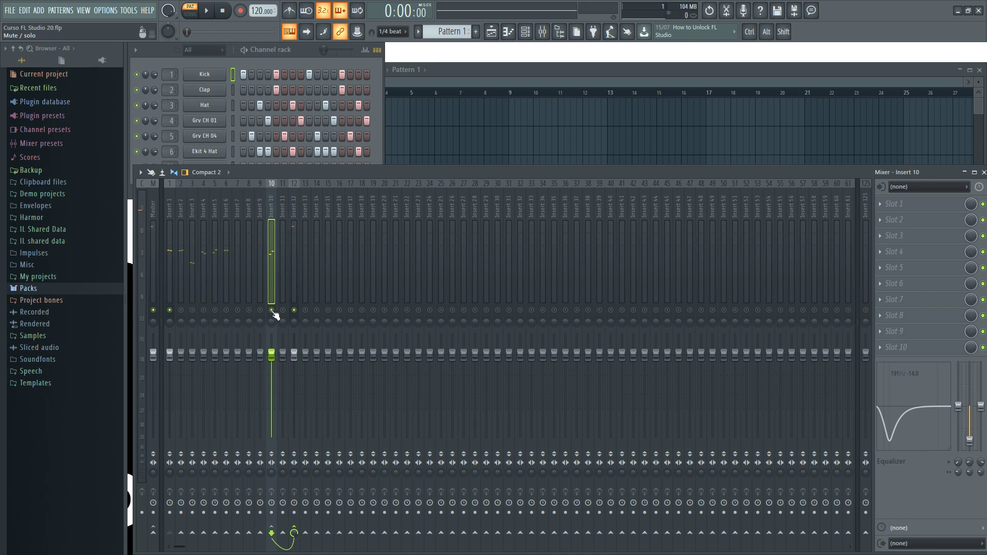
pyautogui.moveTo(971, 442); pyautogui.dragTo(970, 406)
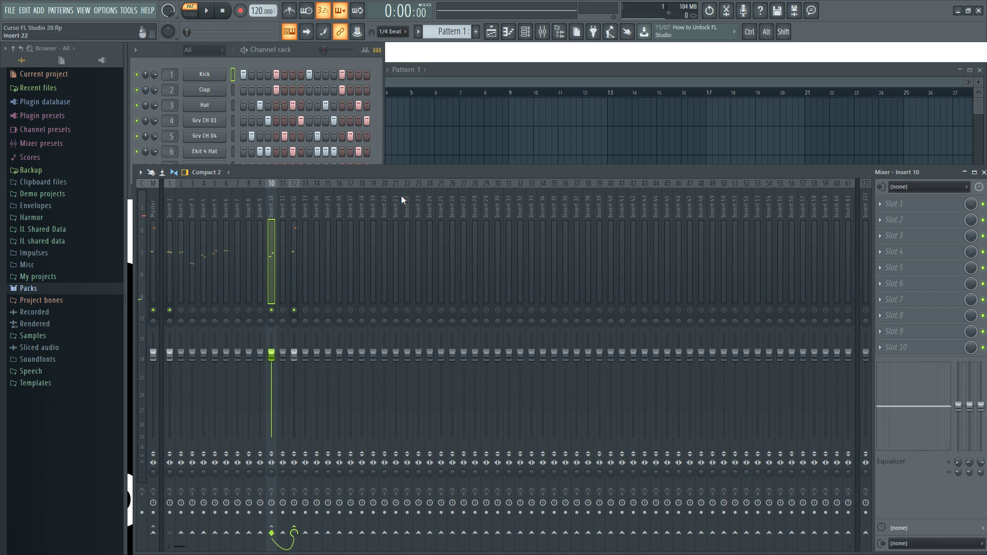
# Review the routing of Insert 12 and Insert 1, and disable the send from Insert 10 to Insert 12.
pyautogui.click(295, 204)
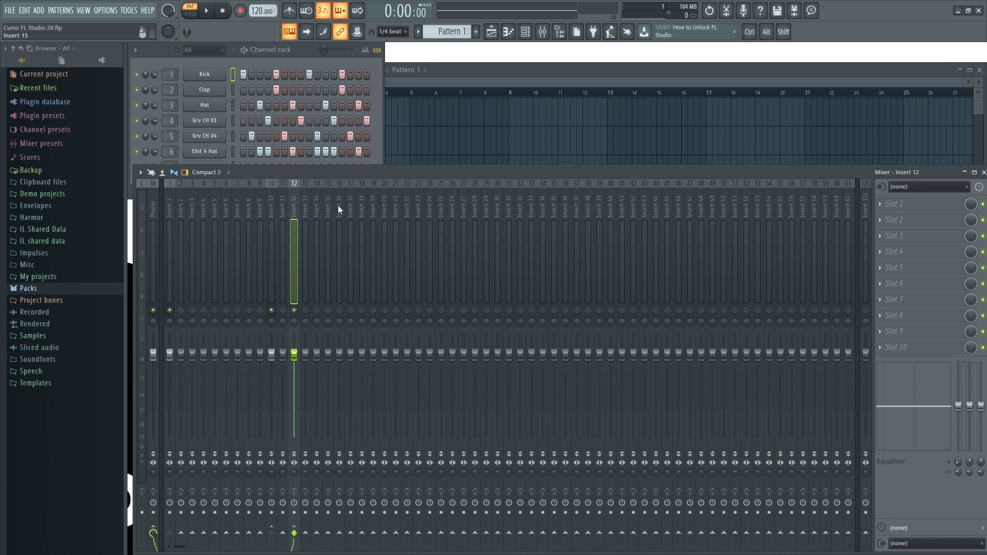
pyautogui.click(171, 201)
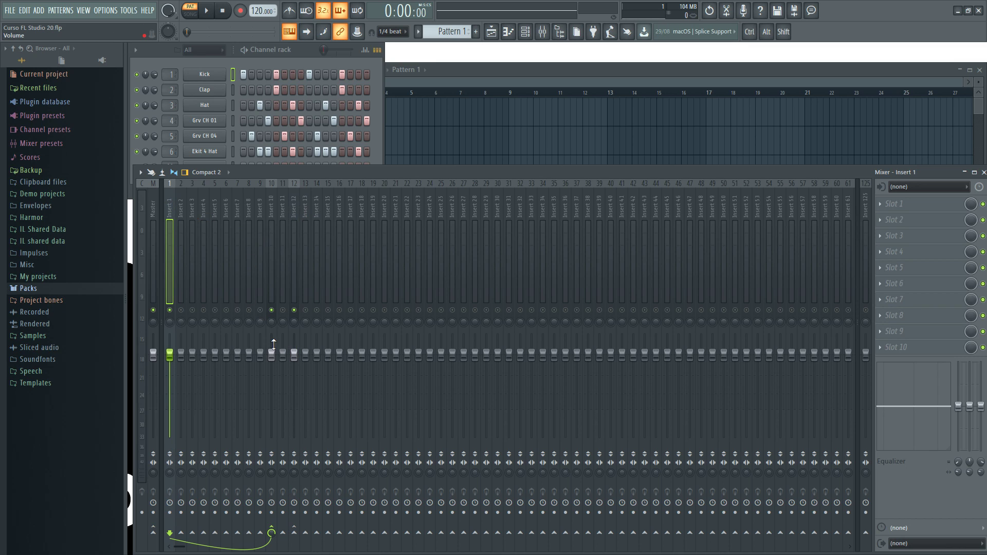
pyautogui.click(270, 205)
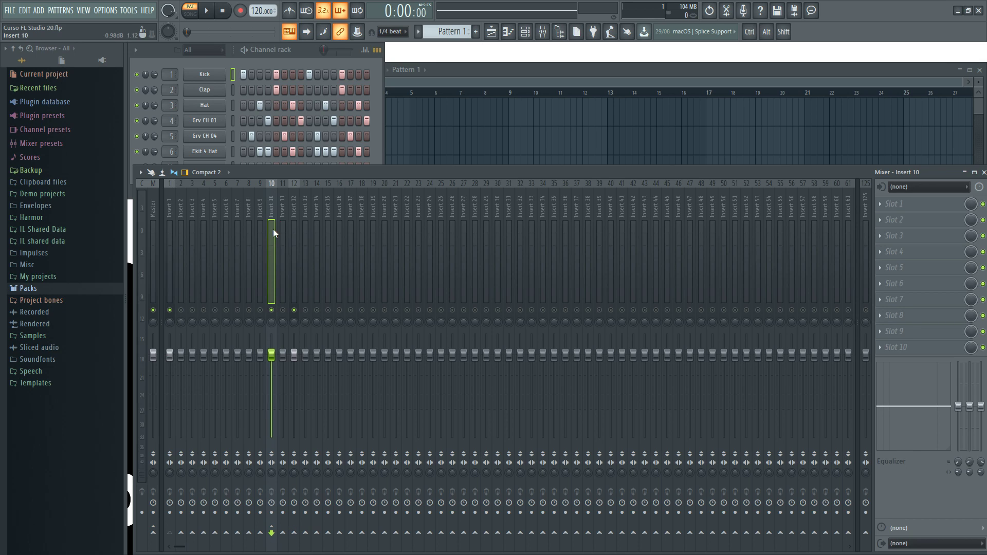
# Add sends from Insert 1 to Insert 11 and Insert 12 alongside its send to Insert 10.
pyautogui.click(169, 209)
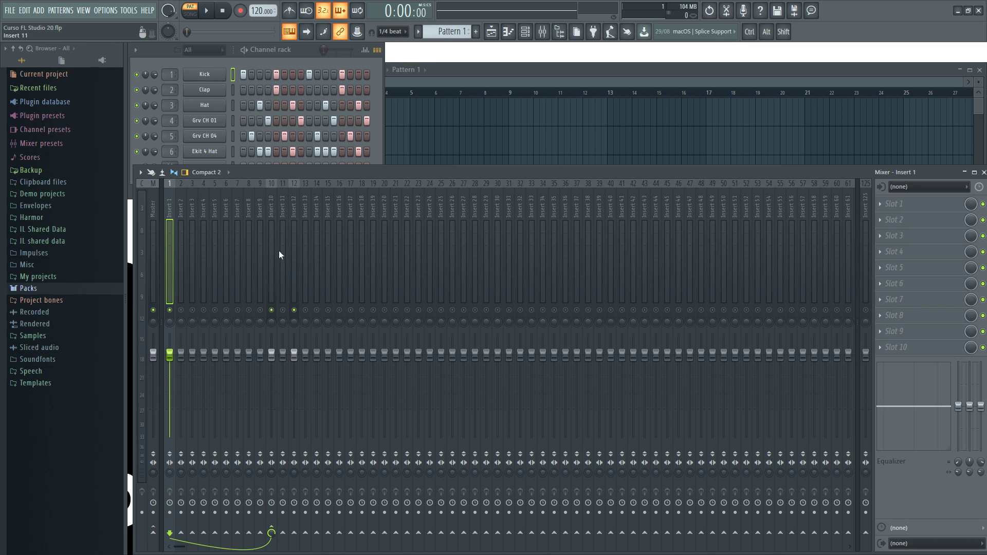
pyautogui.click(283, 533)
pyautogui.click(294, 533)
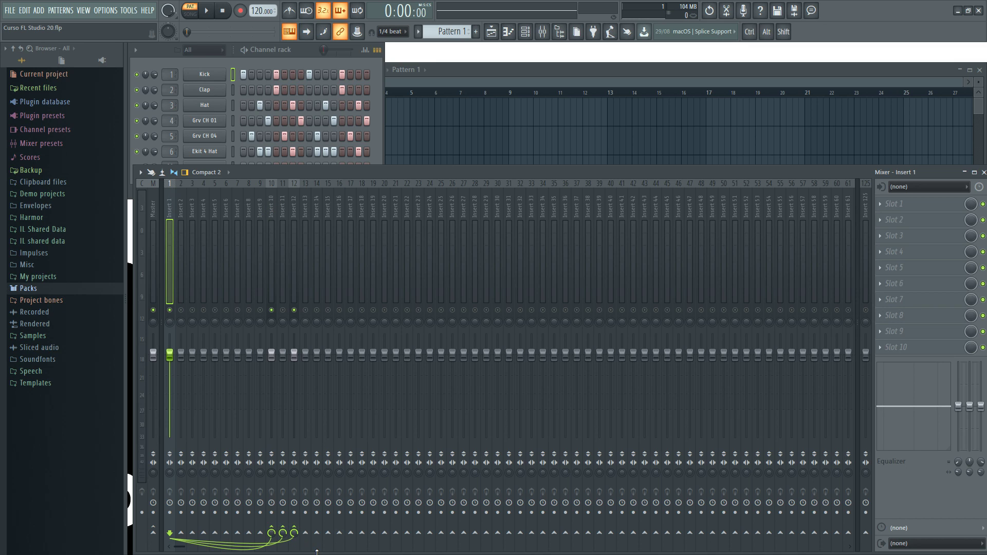
# Try additional sends from Insert 1 to Inserts 13, 14 and 15, and remove them.
pyautogui.click(306, 533)
pyautogui.click(317, 533)
pyautogui.click(328, 533)
pyautogui.click(328, 532)
pyautogui.click(317, 533)
pyautogui.click(306, 532)
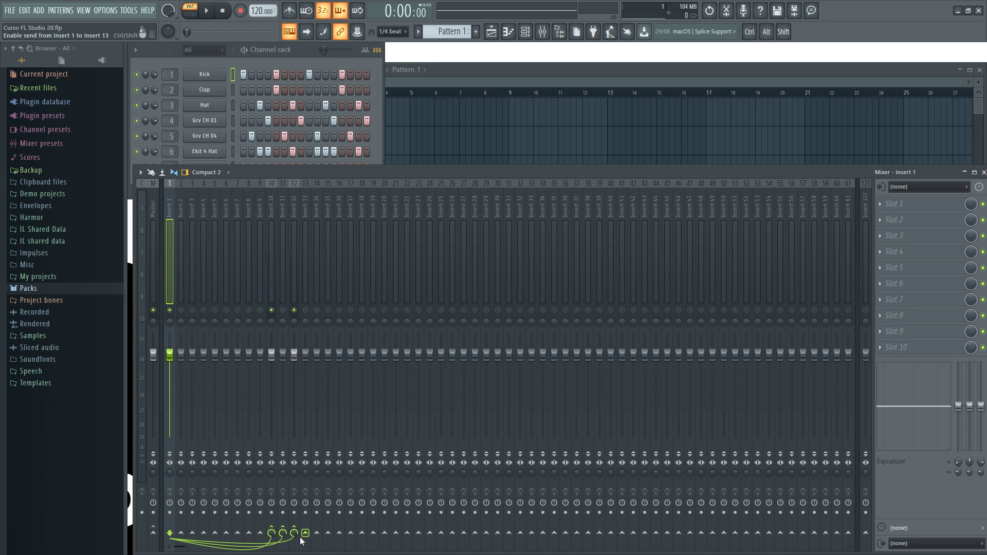
# Review the routing of Inserts 10, 11 and 12, and lower their volume faders.
pyautogui.click(273, 208)
pyautogui.click(285, 206)
pyautogui.click(292, 228)
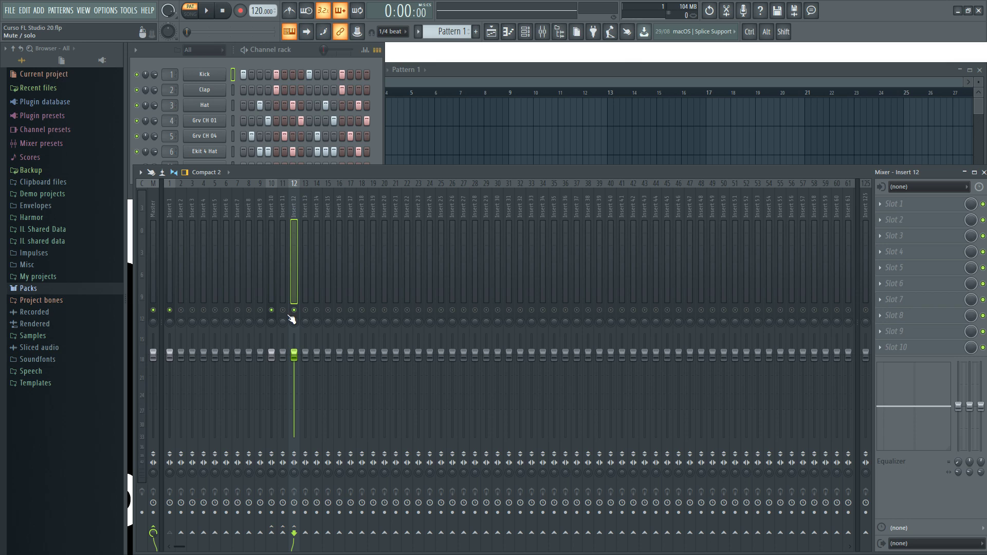
pyautogui.moveTo(271, 355)
pyautogui.mouseDown()
pyautogui.moveTo(272, 383)
pyautogui.moveTo(294, 379)
pyautogui.moveTo(271, 375)
pyautogui.mouseUp()
# Play the pattern, enable the send from Insert 10 to Master, and toggle the mute of Insert 11.
pyautogui.press('space')
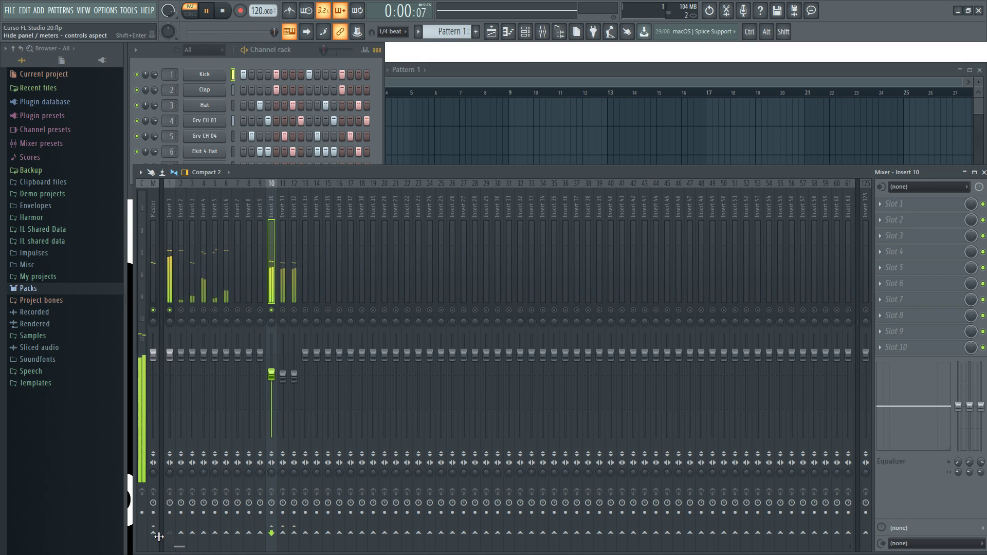
pyautogui.click(286, 211)
pyautogui.click(298, 209)
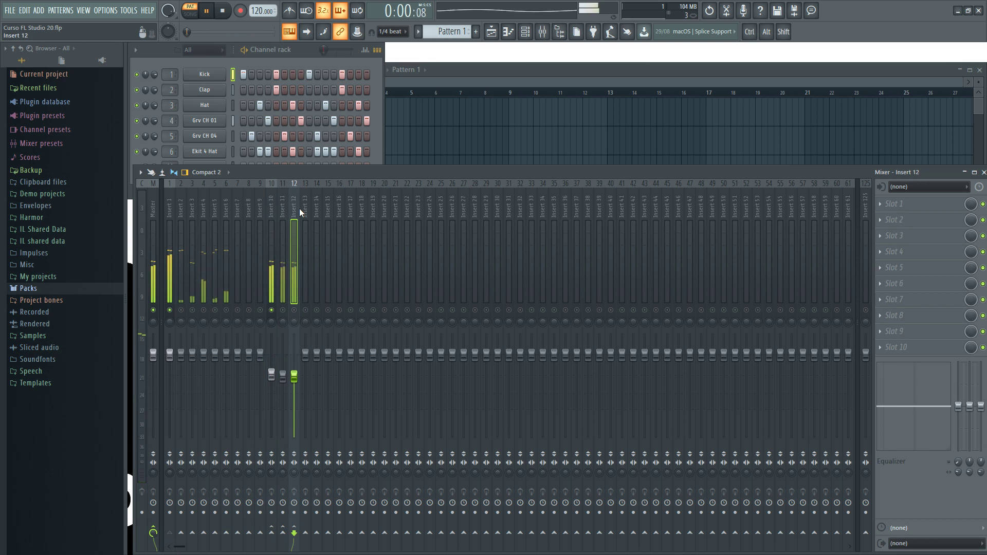
pyautogui.click(282, 310)
pyautogui.click(281, 311)
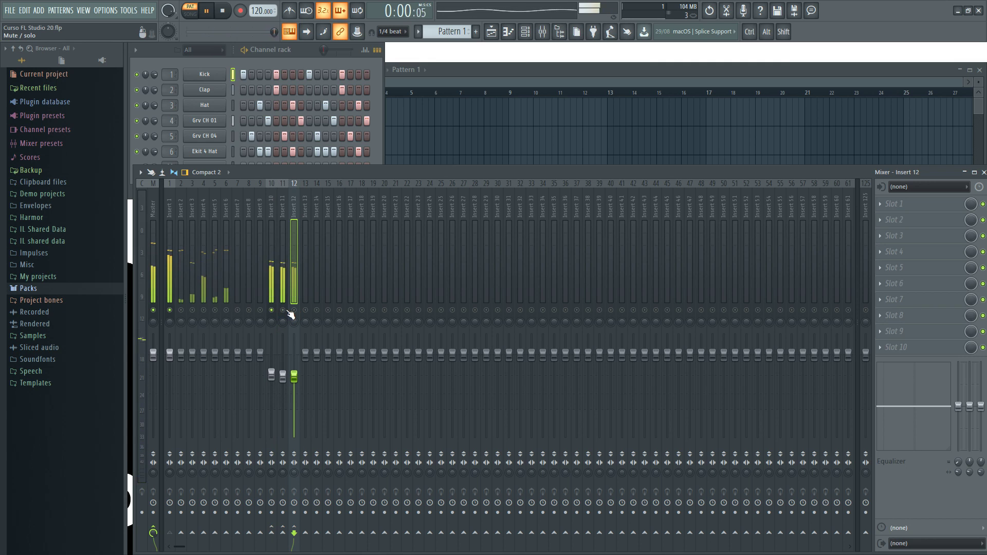
# Stop playback and lower the high-shelf EQ band of Insert 10 to -18.0.
pyautogui.press('space')
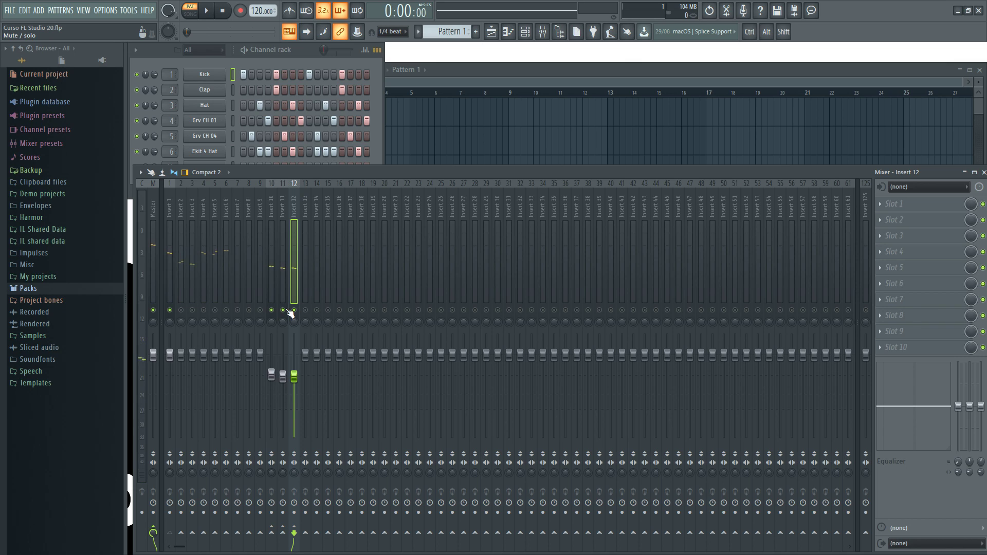
pyautogui.click(170, 206)
pyautogui.click(271, 198)
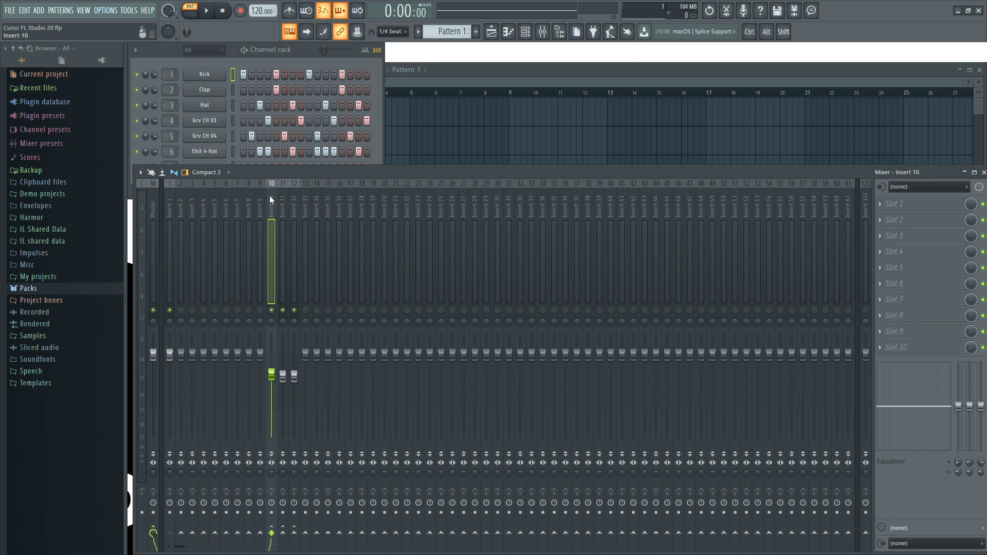
pyautogui.press('Right')
pyautogui.press('Right')
pyautogui.press('Left')
pyautogui.press('Left')
pyautogui.moveTo(981, 406); pyautogui.dragTo(981, 451)
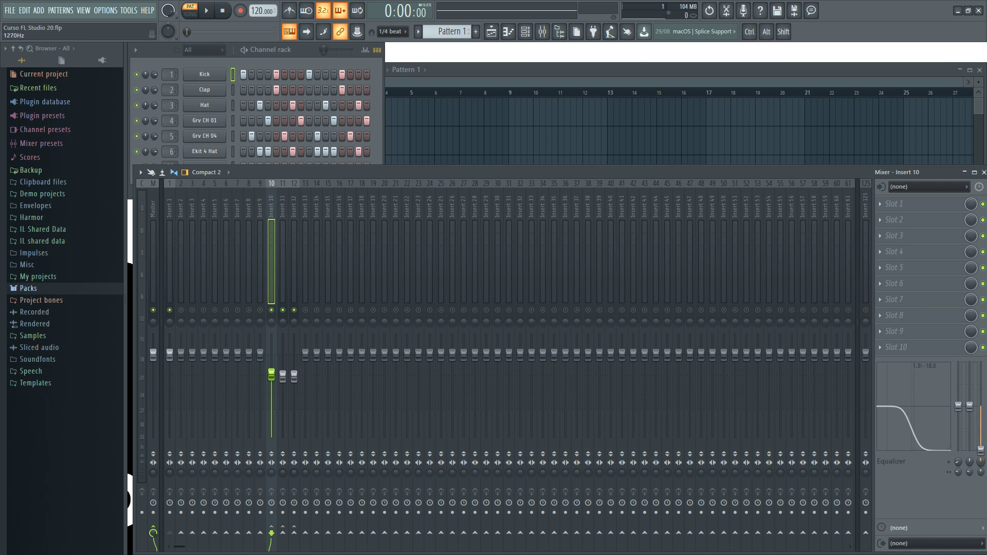
# Load Fruity Blood Overdrive in effect slot 2 of Insert 10 and move its window aside.
pyautogui.click(881, 219)
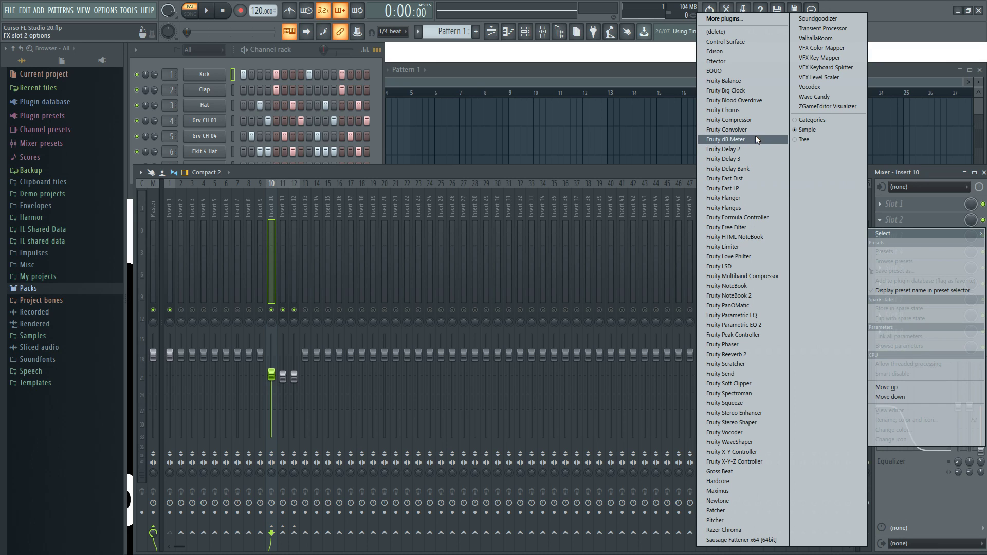
pyautogui.click(742, 100)
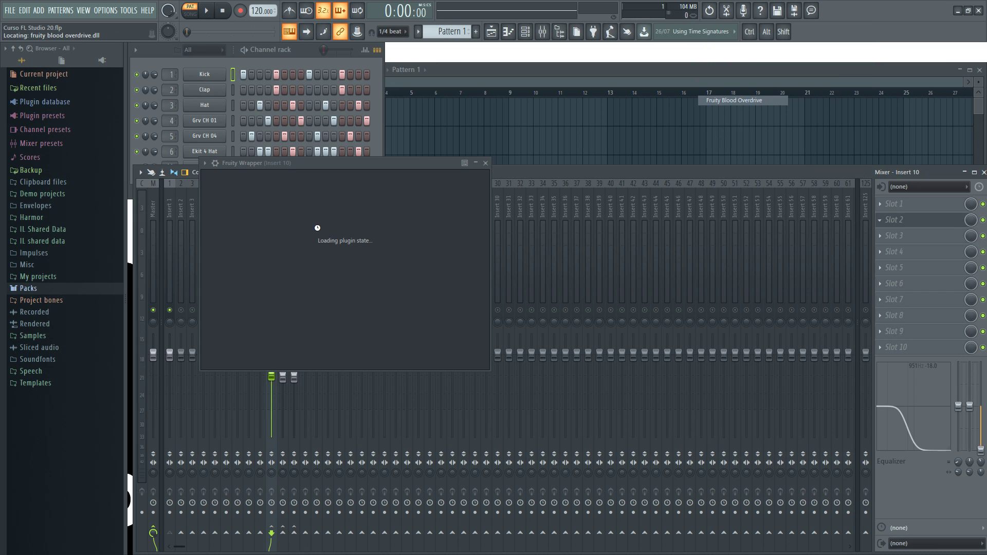
pyautogui.moveTo(363, 165); pyautogui.dragTo(534, 172)
pyautogui.scroll(1, 383, 220)
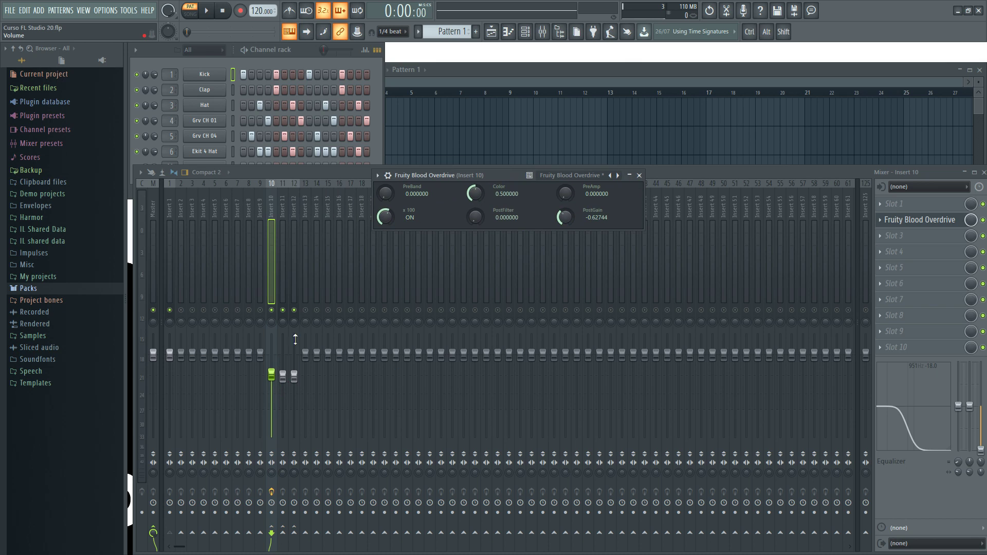
# Mute Insert 10 and lower the low and mid EQ bands of Insert 11 to -18.0.
pyautogui.click(280, 311)
pyautogui.click(282, 201)
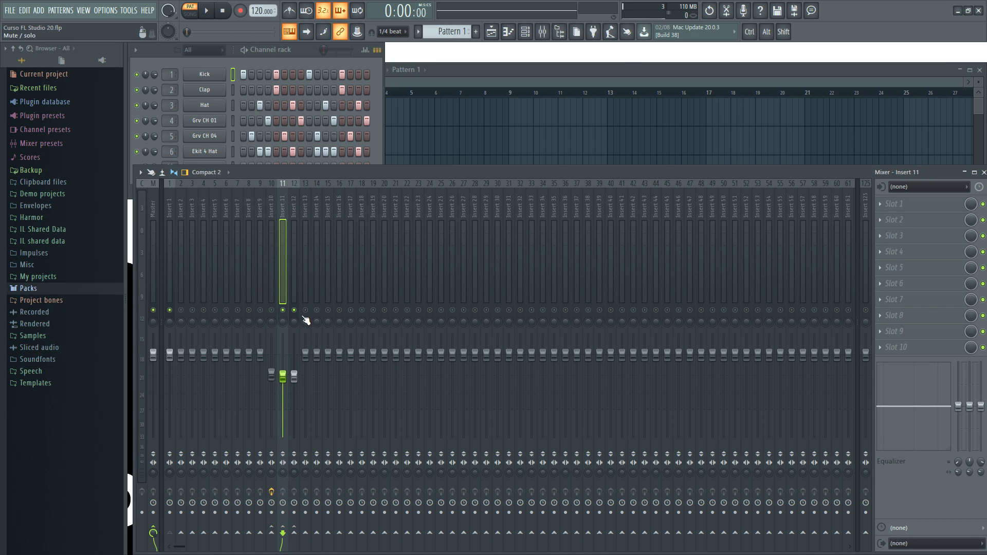
pyautogui.moveTo(970, 407); pyautogui.dragTo(970, 450)
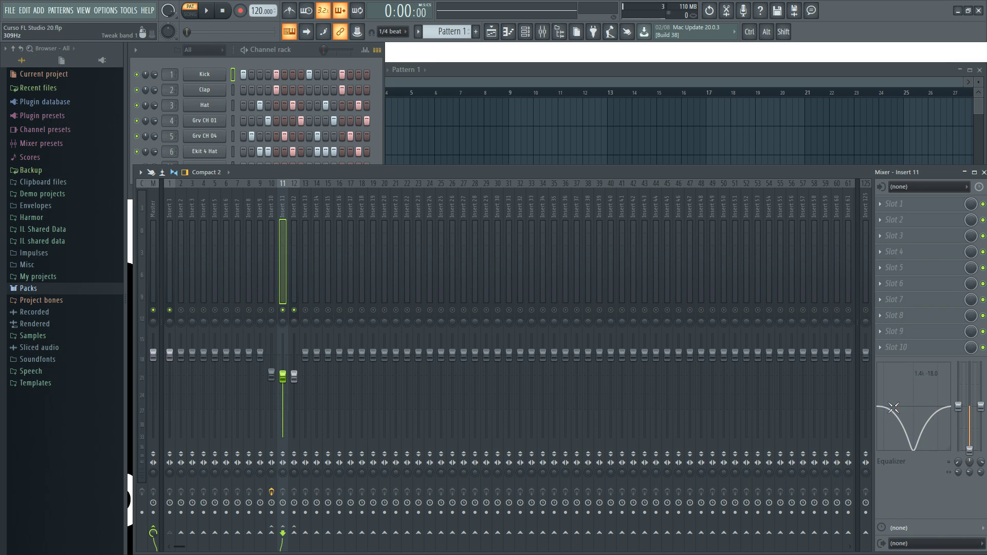
pyautogui.moveTo(961, 415); pyautogui.dragTo(981, 468)
# Lower the low and high EQ bands of Insert 12 to -18.0 and load Fruity Reeverb 2 in its slot 2.
pyautogui.click(294, 201)
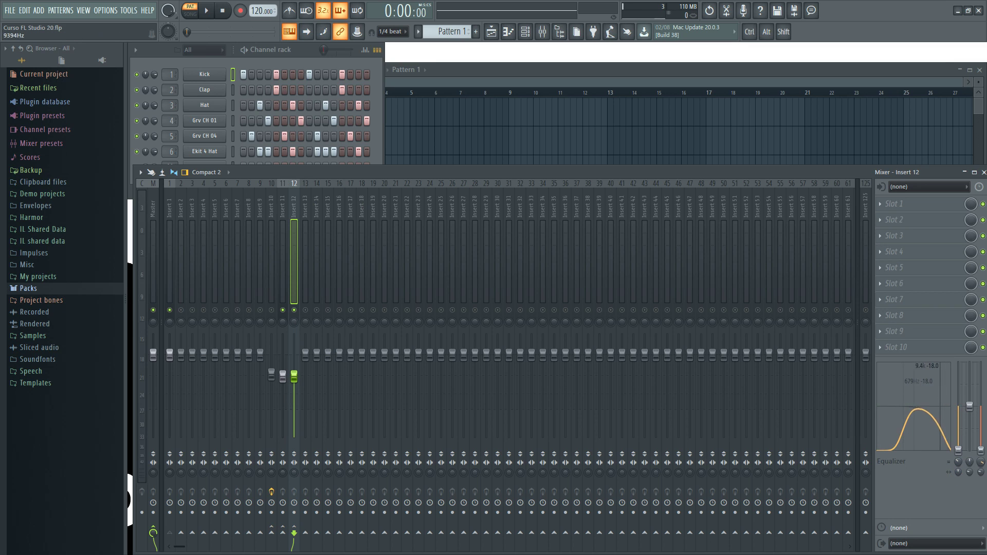
pyautogui.click(882, 219)
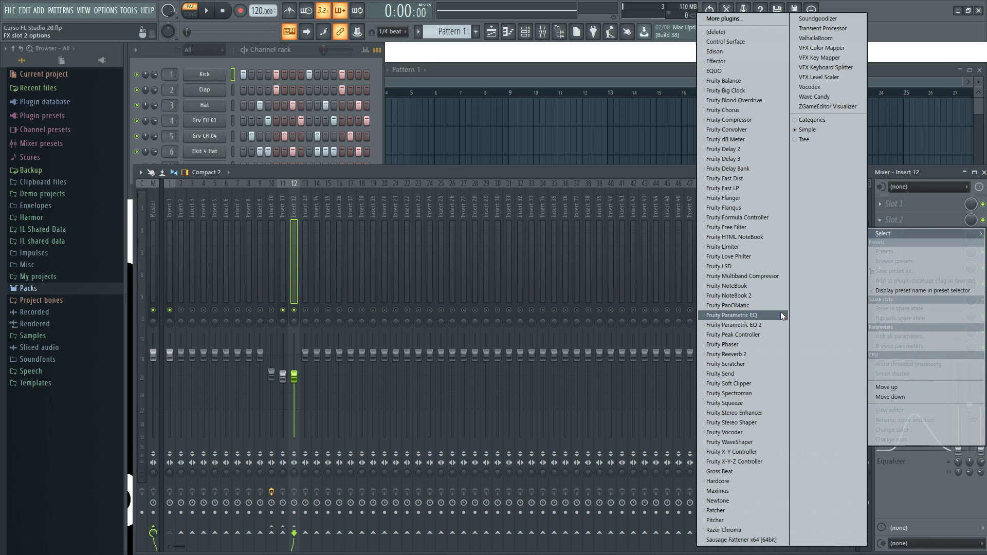
pyautogui.click(751, 354)
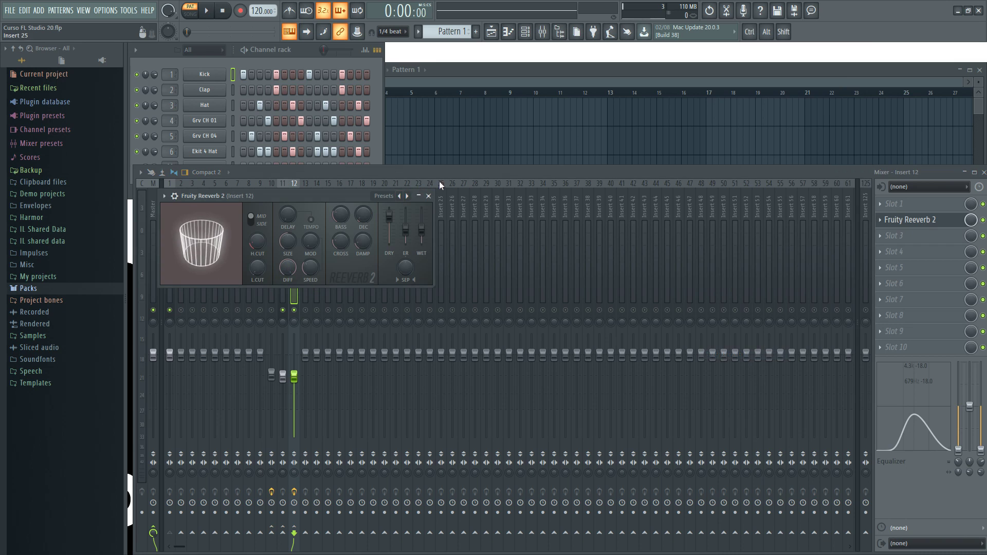
pyautogui.click(429, 196)
# Play the pattern and reset the volume faders of Inserts 10, 11 and 12 to 100% (0.0 dB).
pyautogui.press('space')
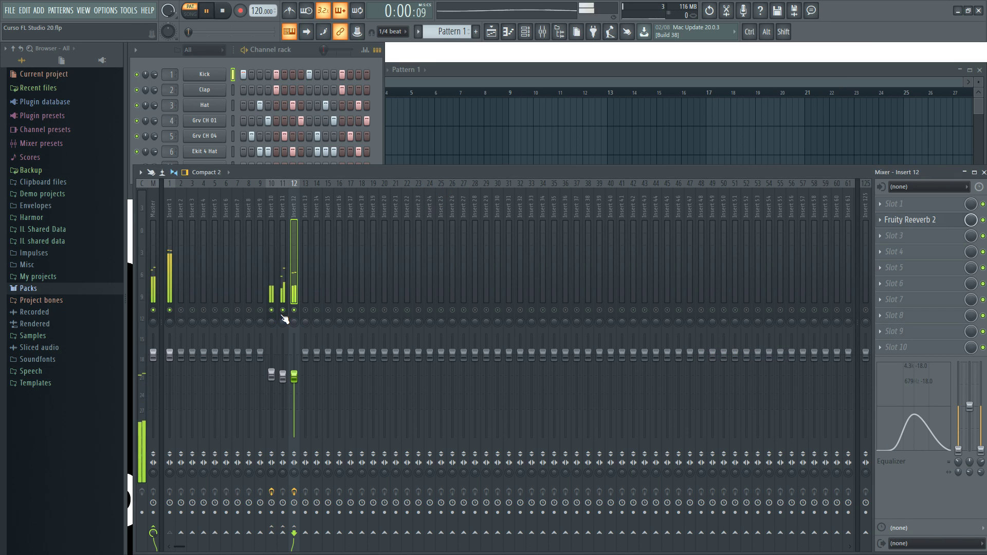
pyautogui.keyDown('alt'); pyautogui.click(272, 375); pyautogui.keyUp('alt')
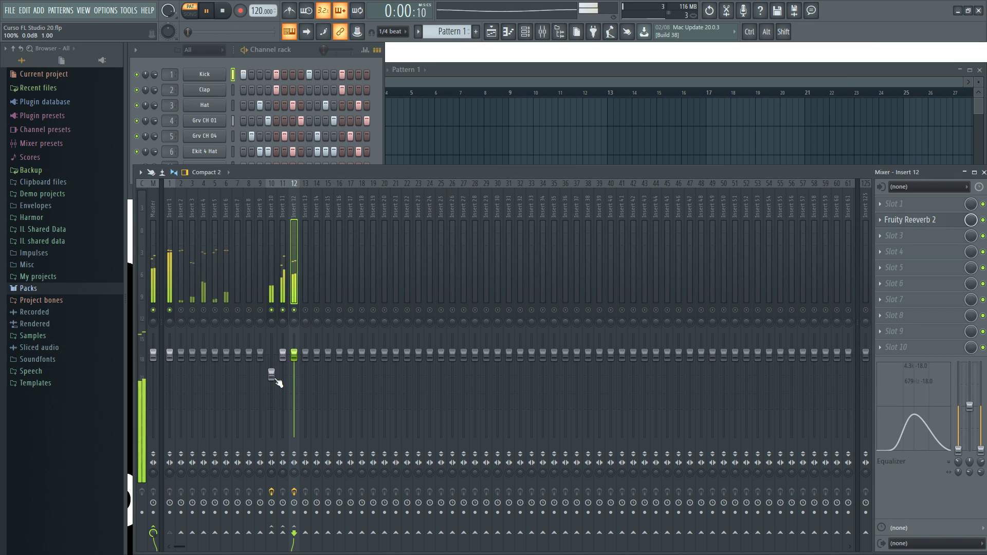
pyautogui.press('space')
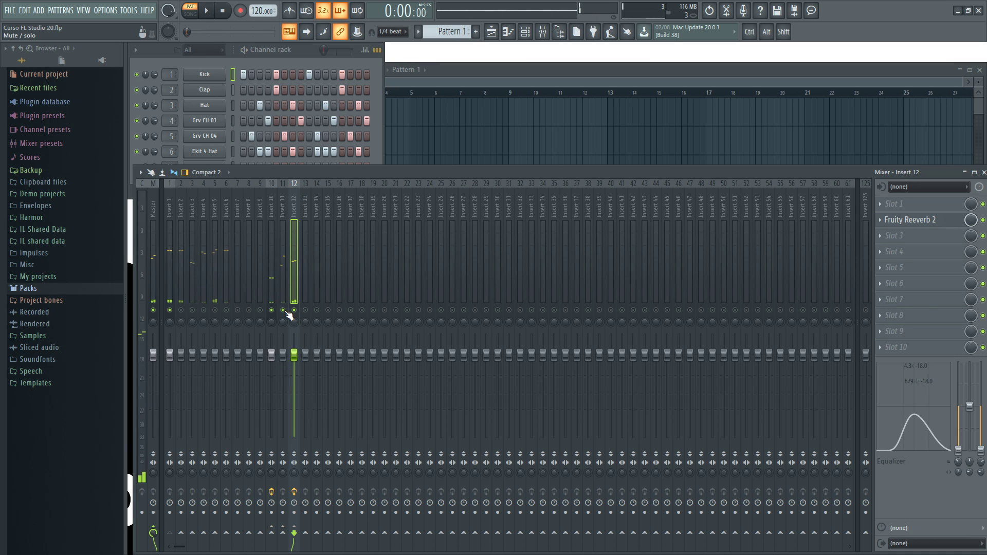
# Play the pattern with Inserts 11 and 12 muted to hear Insert 10 alone, and unmute them after stopping.
pyautogui.click(274, 237)
pyautogui.press('space')
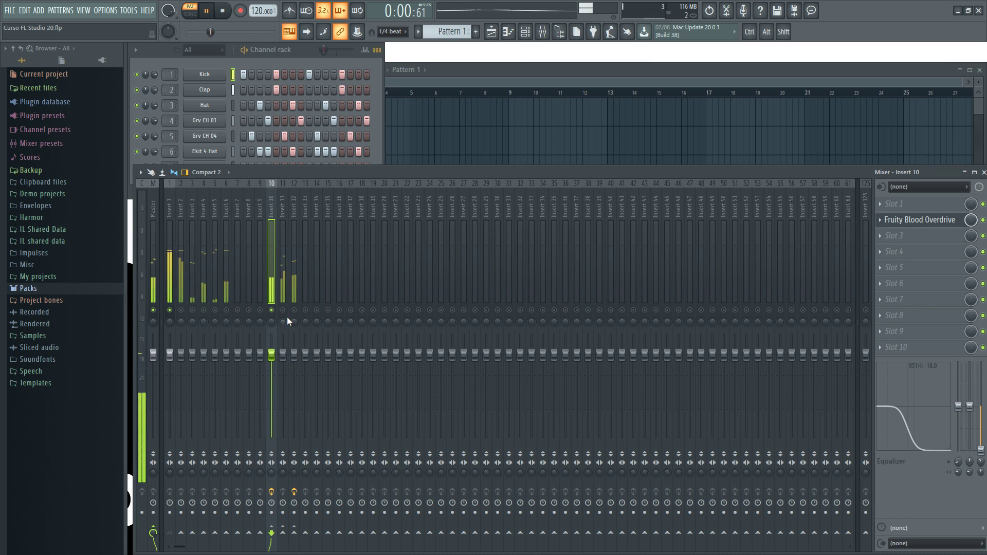
pyautogui.press('space')
pyautogui.click(294, 311)
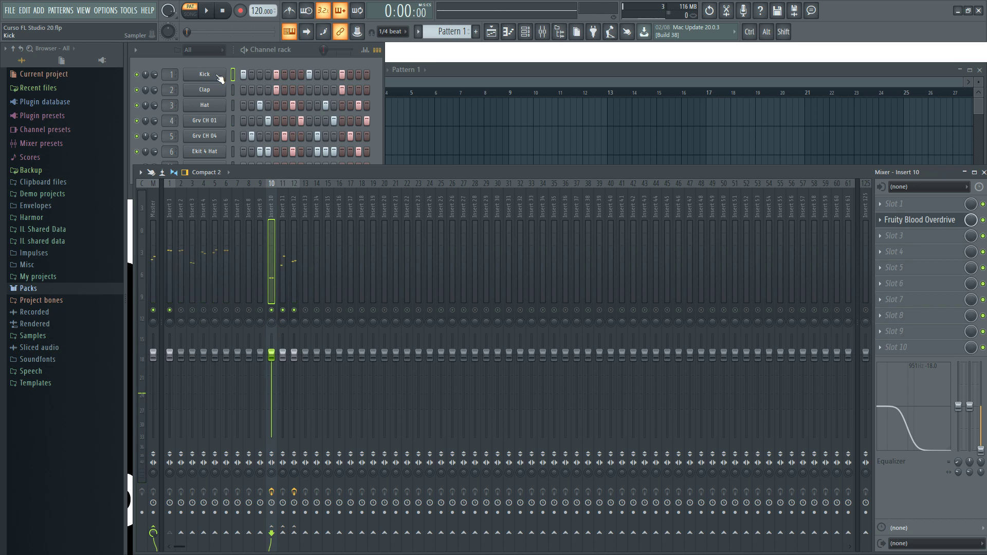
# Compare the EQ curves and loaded effects of Inserts 10, 11 and 12.
pyautogui.click(294, 208)
pyautogui.click(277, 209)
pyautogui.click(297, 206)
pyautogui.click(276, 205)
pyautogui.click(295, 205)
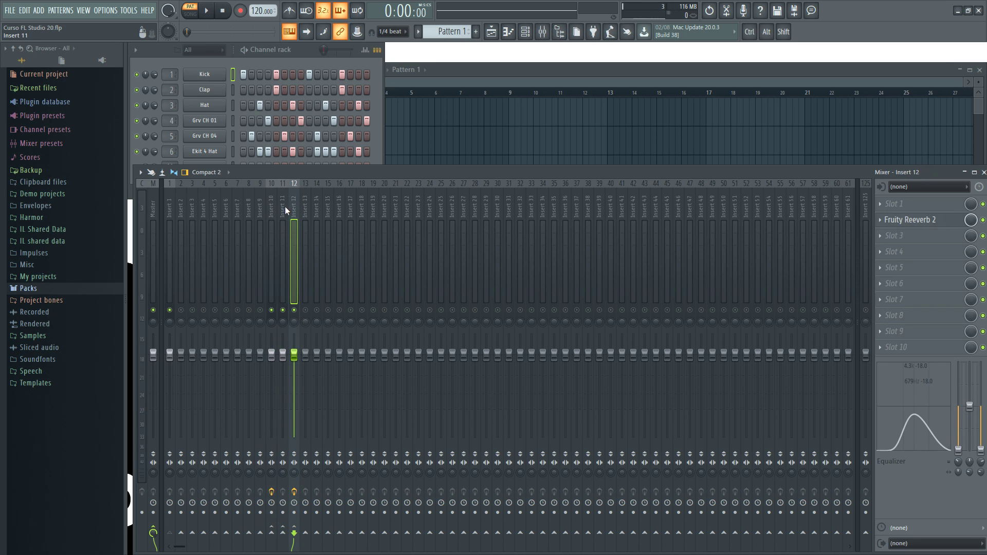
pyautogui.click(282, 206)
pyautogui.click(276, 207)
pyautogui.click(281, 208)
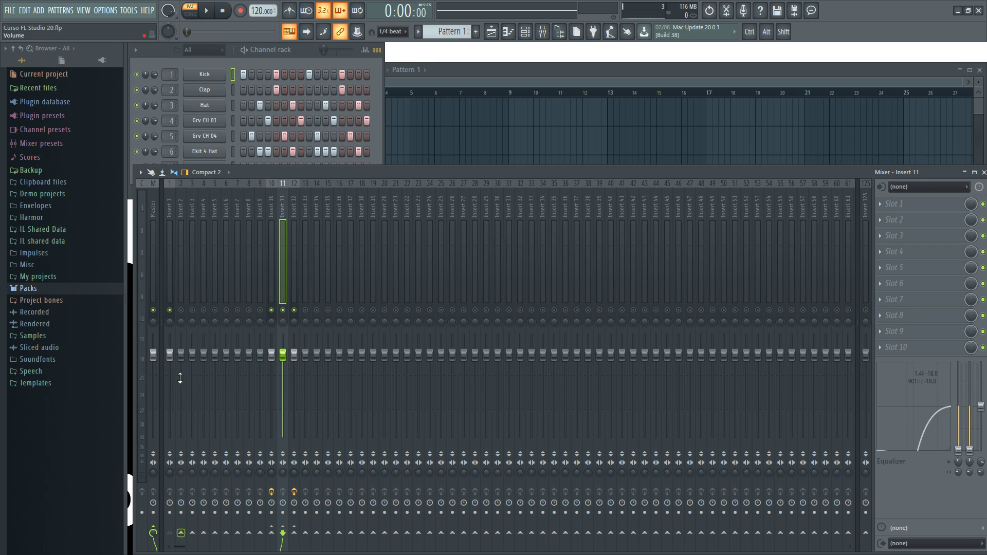
# Examine how Insert 1 feeds Inserts 10, 11 and 12, comparing the source track with each parallel track.
pyautogui.click(171, 209)
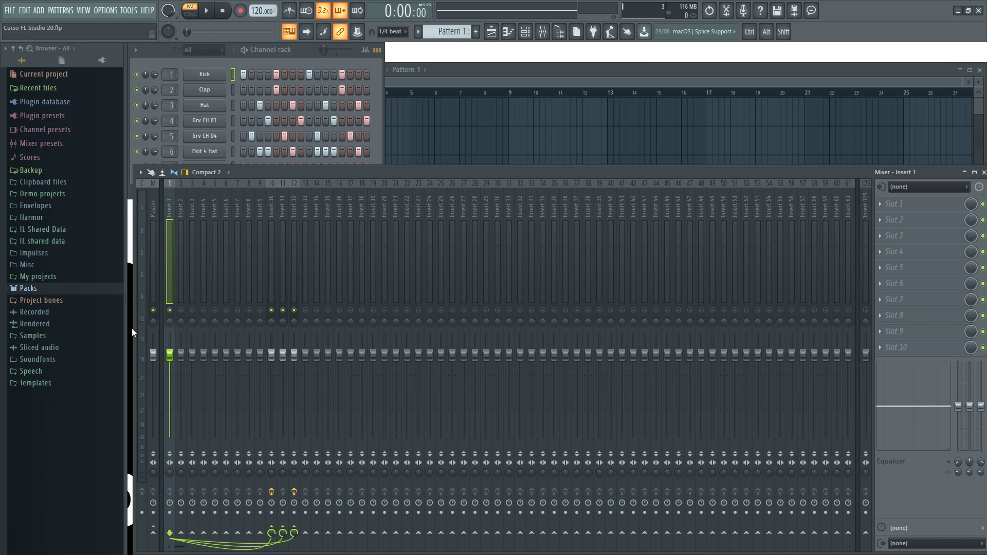
pyautogui.click(271, 207)
pyautogui.click(170, 210)
pyautogui.click(268, 202)
pyautogui.click(172, 211)
pyautogui.click(270, 204)
pyautogui.click(171, 209)
pyautogui.click(265, 208)
pyautogui.click(172, 211)
pyautogui.click(274, 203)
pyautogui.click(171, 211)
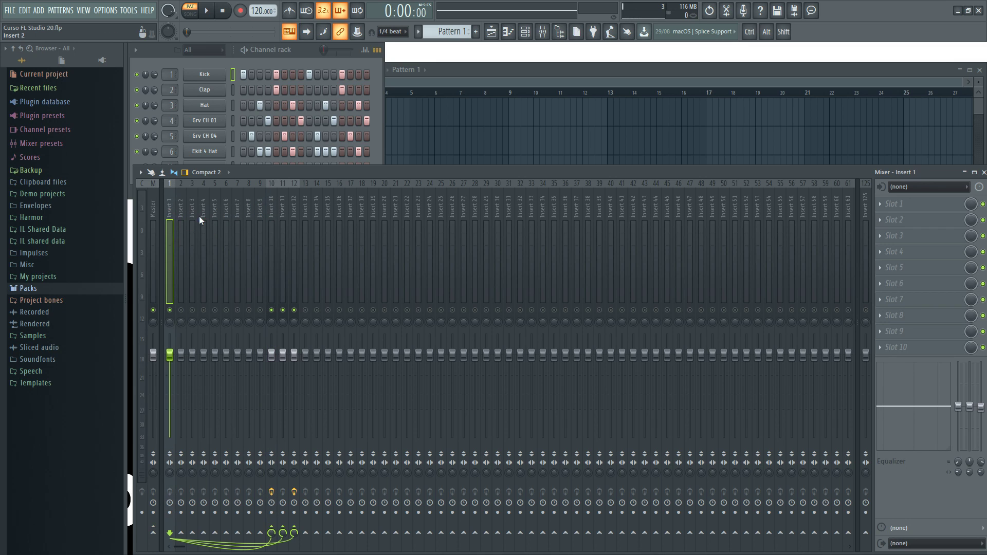
pyautogui.click(267, 202)
pyautogui.click(282, 204)
pyautogui.click(294, 207)
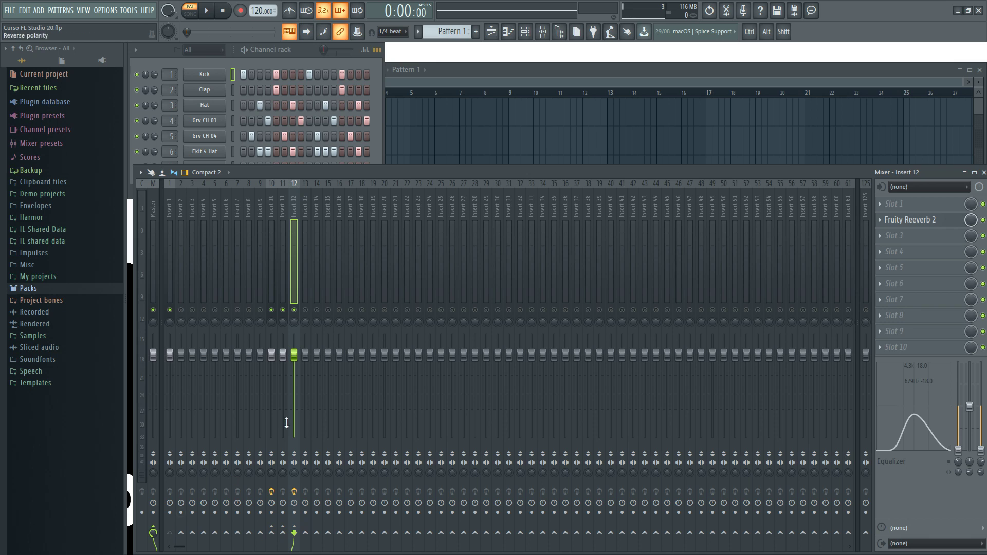
pyautogui.click(270, 203)
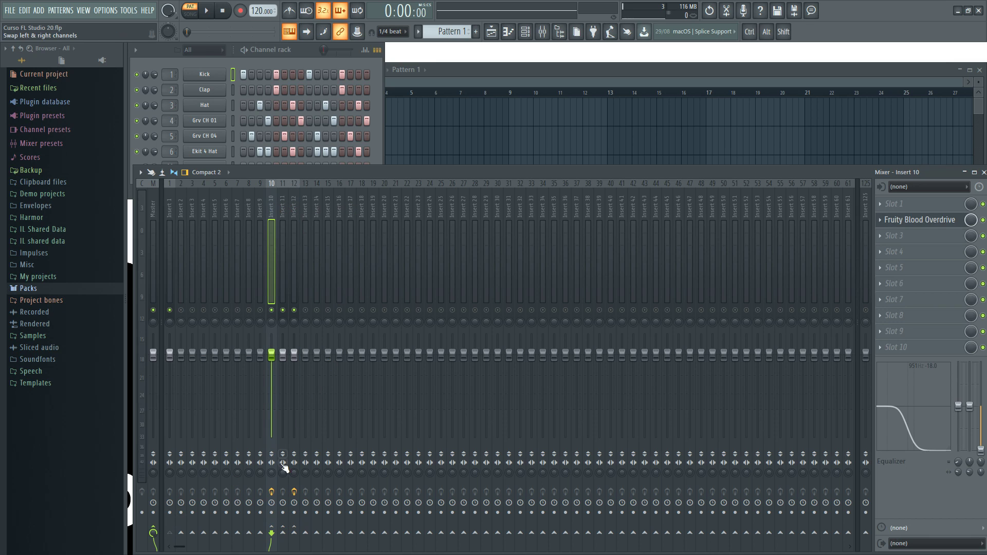
pyautogui.click(286, 201)
# Load Fruity Multiband Compressor in slot 4 and Fruity dB Meter in slot 7 of Insert 12, and close both windows.
pyautogui.click(292, 202)
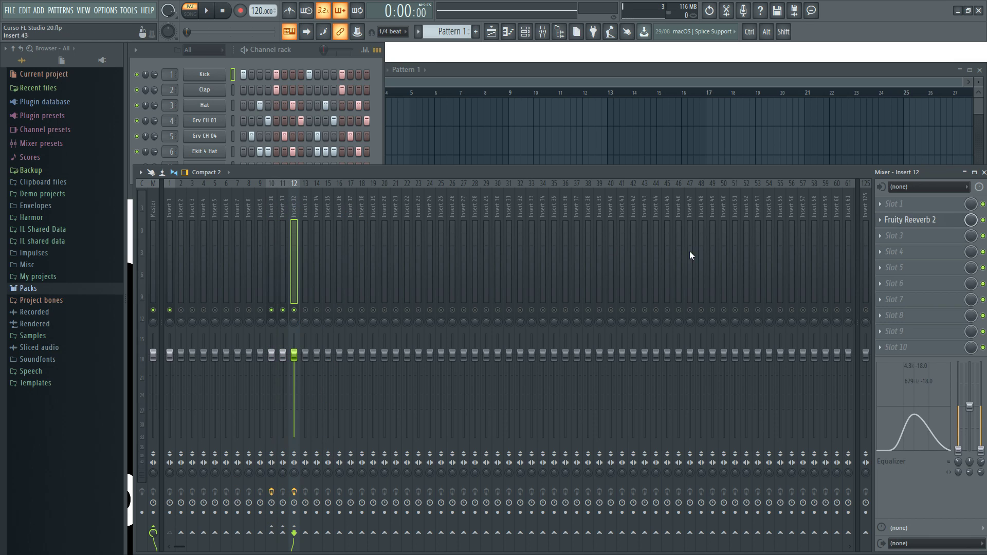
pyautogui.click(897, 257)
pyautogui.click(735, 276)
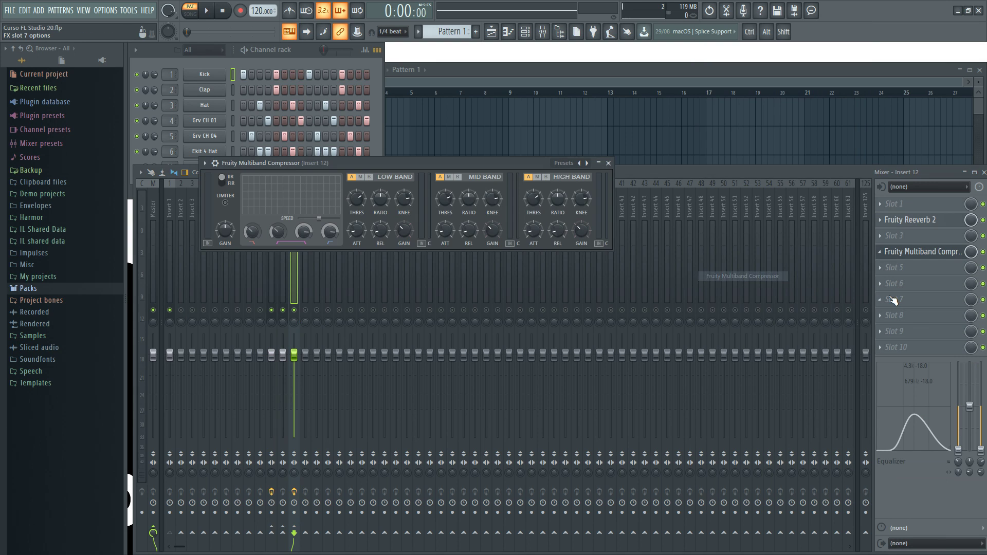
pyautogui.click(890, 300)
pyautogui.click(744, 138)
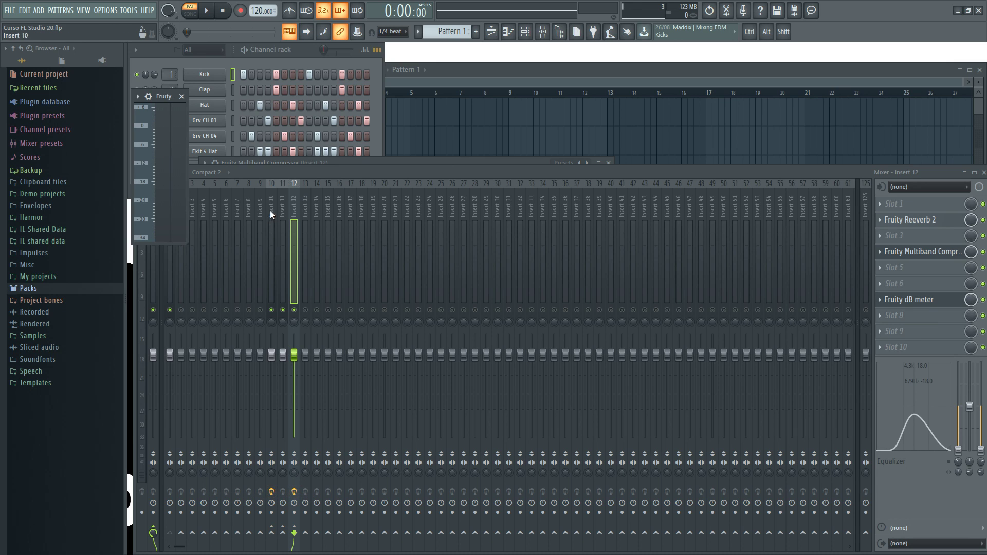
pyautogui.click(182, 96)
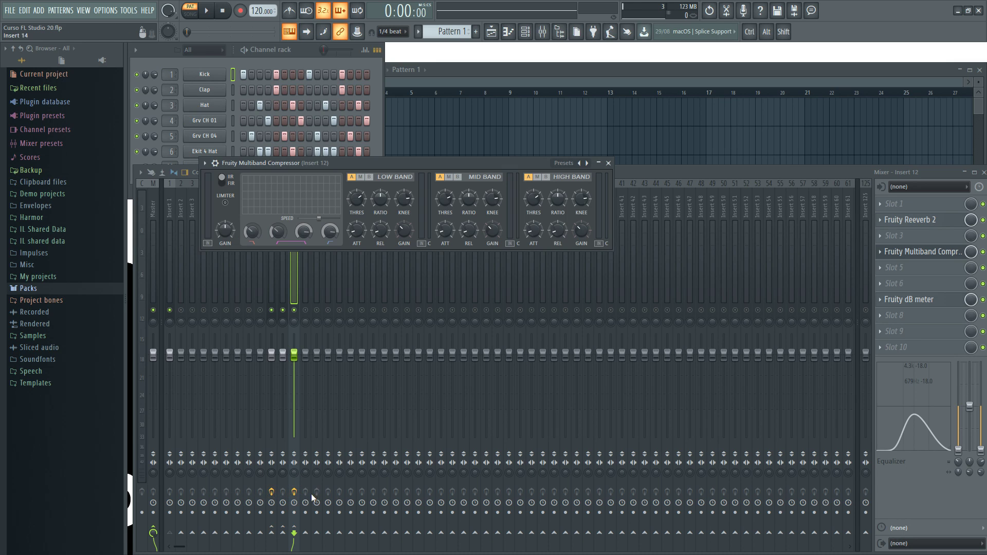
pyautogui.click(608, 163)
# Play the pattern with Inserts 10 and 11 muted, and raise Insert 12's low EQ band to -4.9 and high band to -8.4.
pyautogui.click(273, 211)
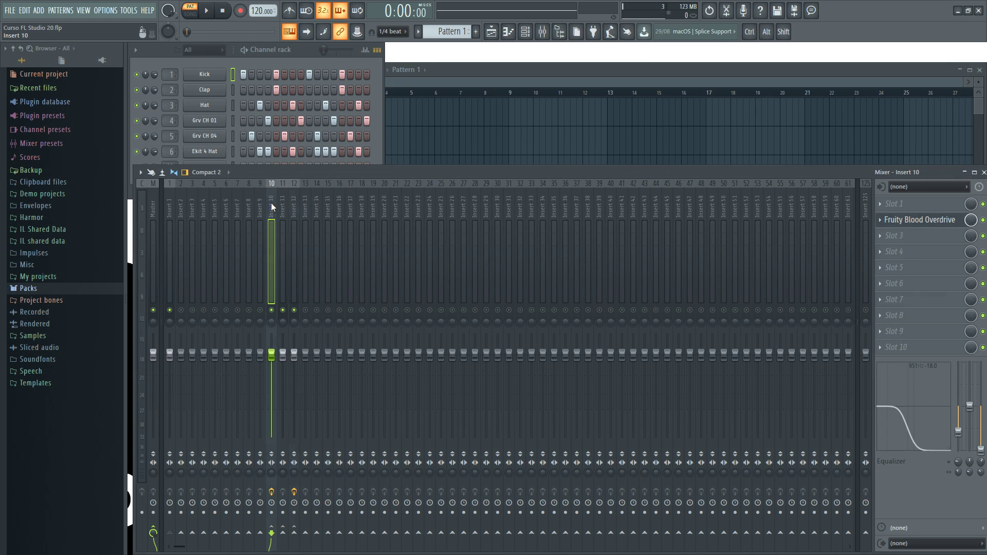
pyautogui.click(304, 203)
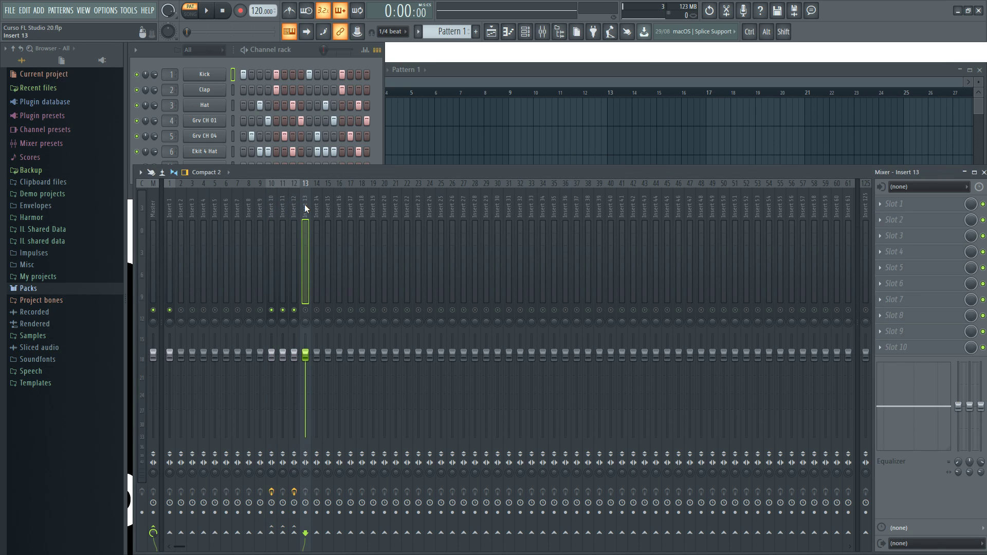
pyautogui.click(293, 206)
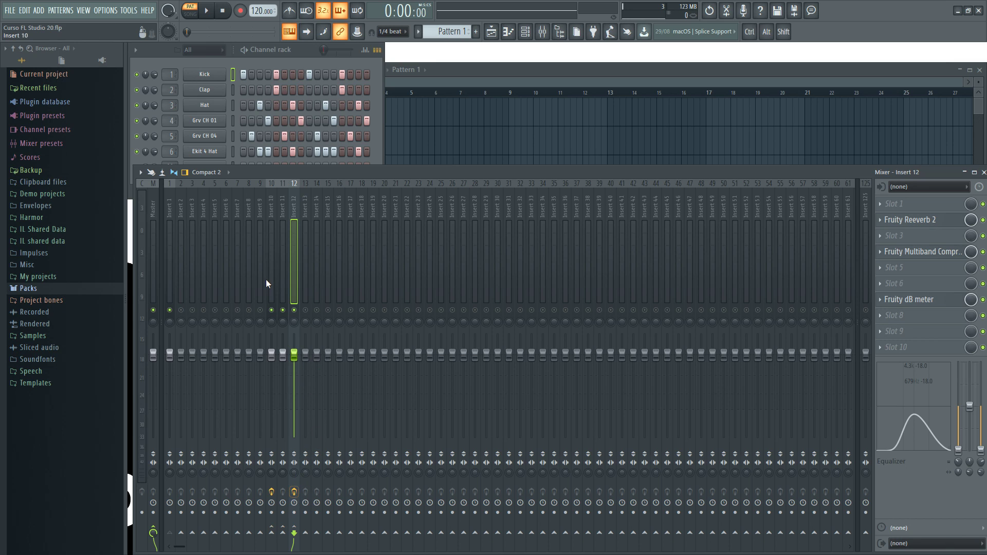
pyautogui.press('space')
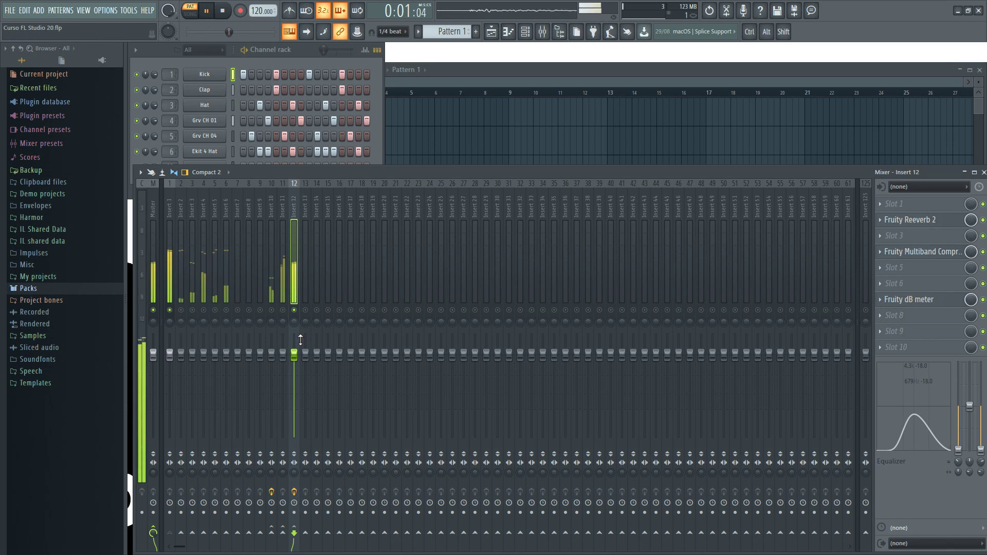
pyautogui.moveTo(959, 450); pyautogui.dragTo(959, 417)
pyautogui.moveTo(981, 449); pyautogui.dragTo(982, 426)
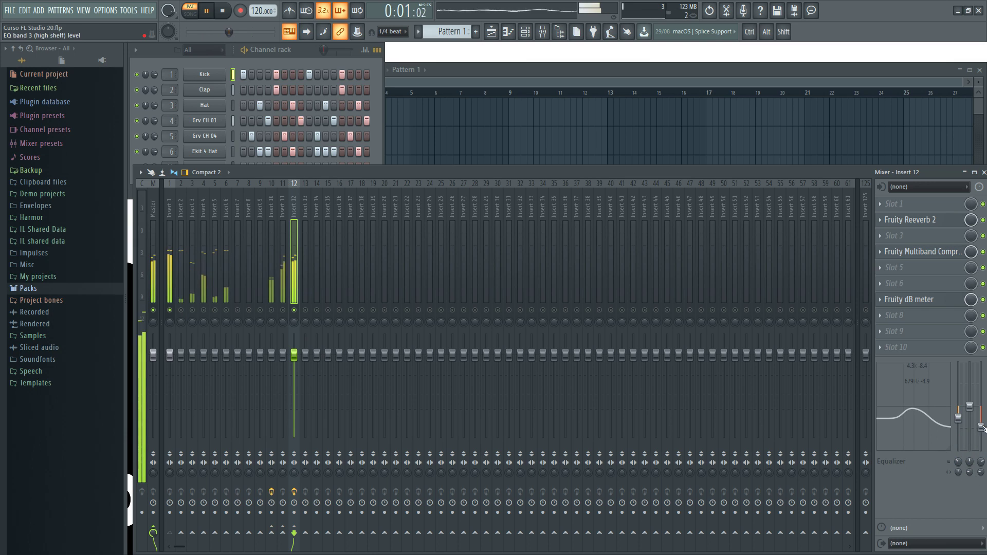
pyautogui.press('space')
# Bypass the three effects on Insert 12, play the pattern without them, and re-enable them.
pyautogui.click(983, 220)
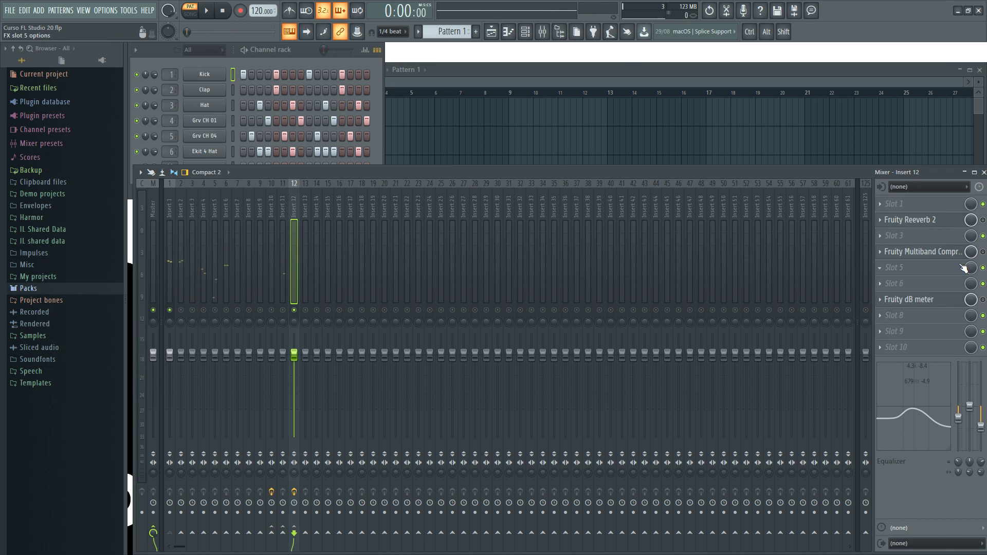
pyautogui.press('space')
pyautogui.press('space')
# Bring the channel rack forward, unmute all mixer tracks, and play the full pattern.
pyautogui.click(303, 48)
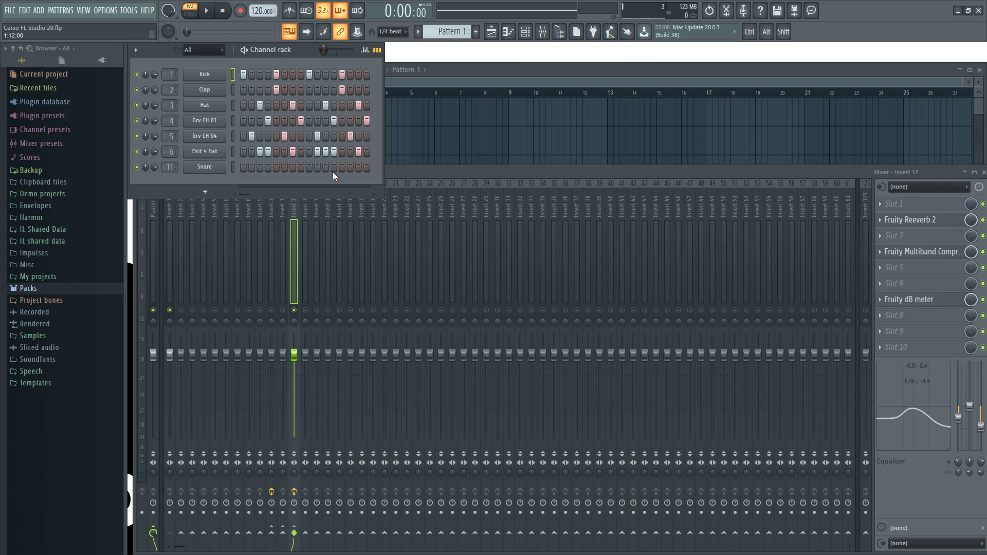
pyautogui.press('space')
pyautogui.click(418, 178)
pyautogui.press('space')
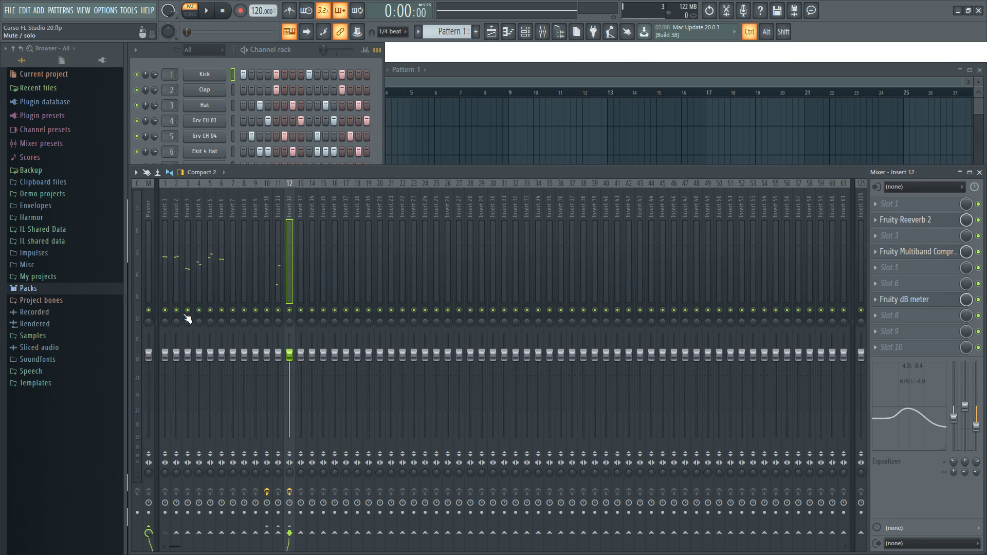
pyautogui.press('space')
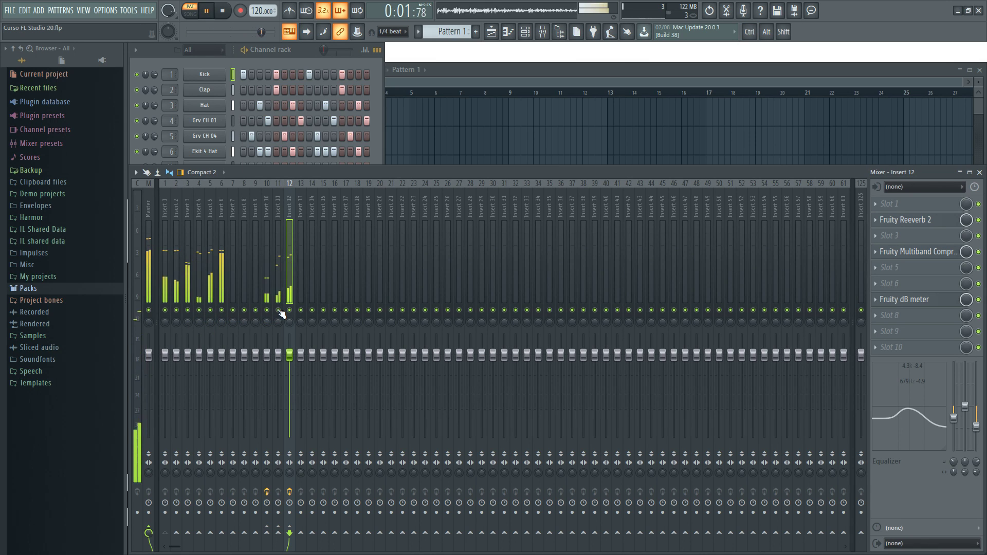
# Lower the volume faders of Inserts 10, 11 and 12 slightly while the full pattern plays, and stop playback.
pyautogui.moveTo(270, 357); pyautogui.dragTo(269, 361)
pyautogui.press('space')
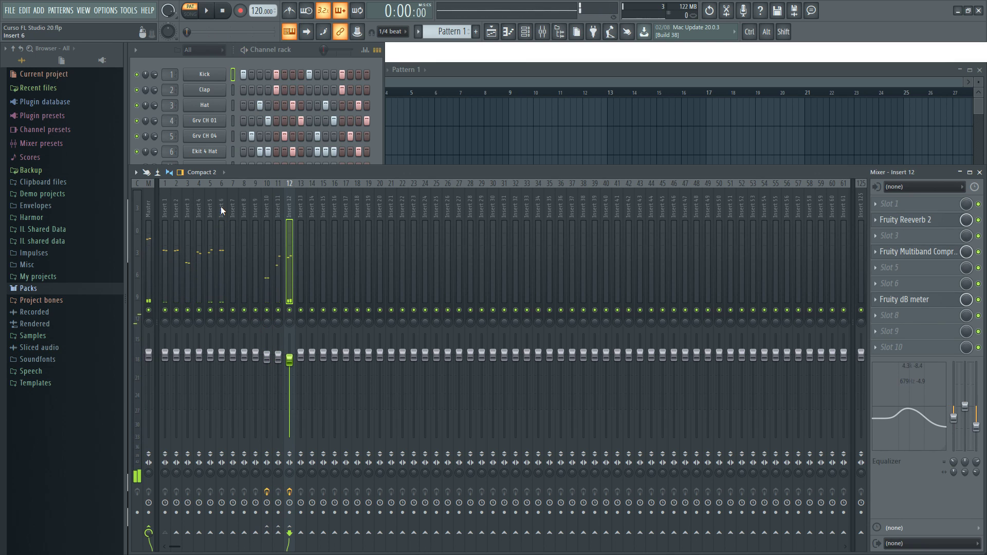
# Isolate Inserts 3, 4, 5 and 6 by muting every other insert, and play the pattern with only those tracks.
pyautogui.click(221, 206)
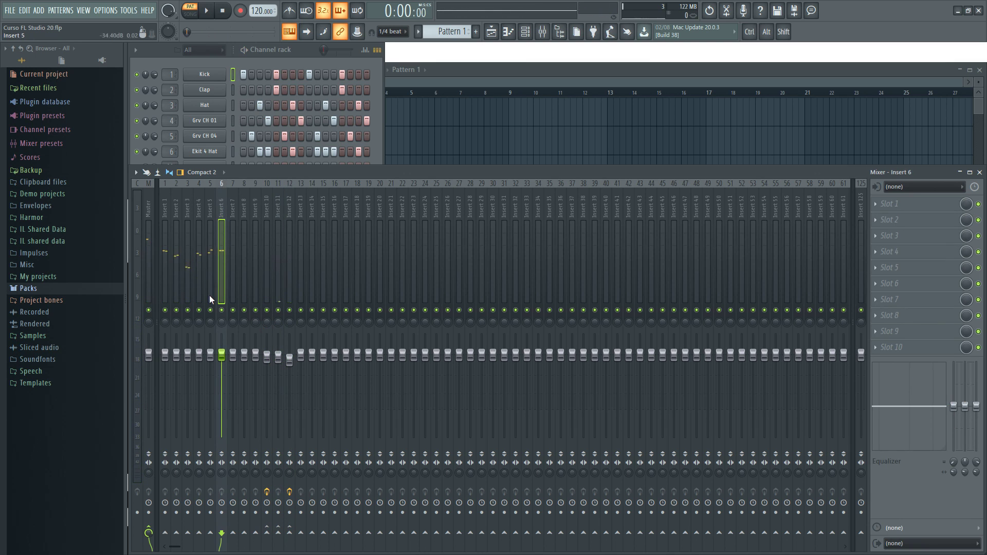
pyautogui.press('space')
pyautogui.rightClick(188, 310)
pyautogui.moveTo(200, 311); pyautogui.dragTo(222, 310)
pyautogui.press('space')
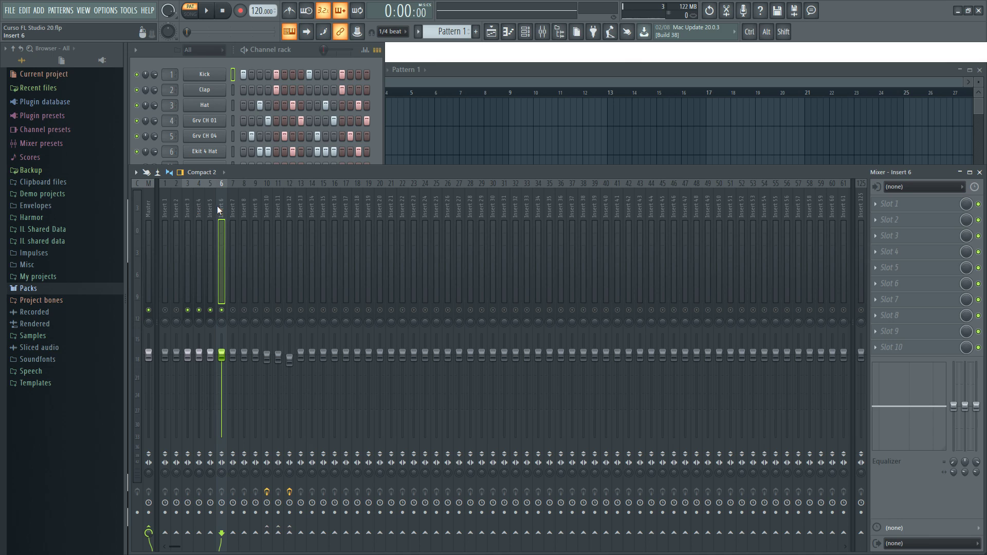
pyautogui.moveTo(220, 202)
pyautogui.mouseDown()
pyautogui.moveTo(186, 207)
pyautogui.moveTo(221, 208)
pyautogui.mouseUp()
pyautogui.moveTo(220, 205)
pyautogui.mouseDown()
pyautogui.moveTo(181, 208)
pyautogui.moveTo(212, 208)
pyautogui.mouseUp()
# Dock mixer track Insert 125 to the Middle section, and dock it back to the Right section.
pyautogui.click(863, 200)
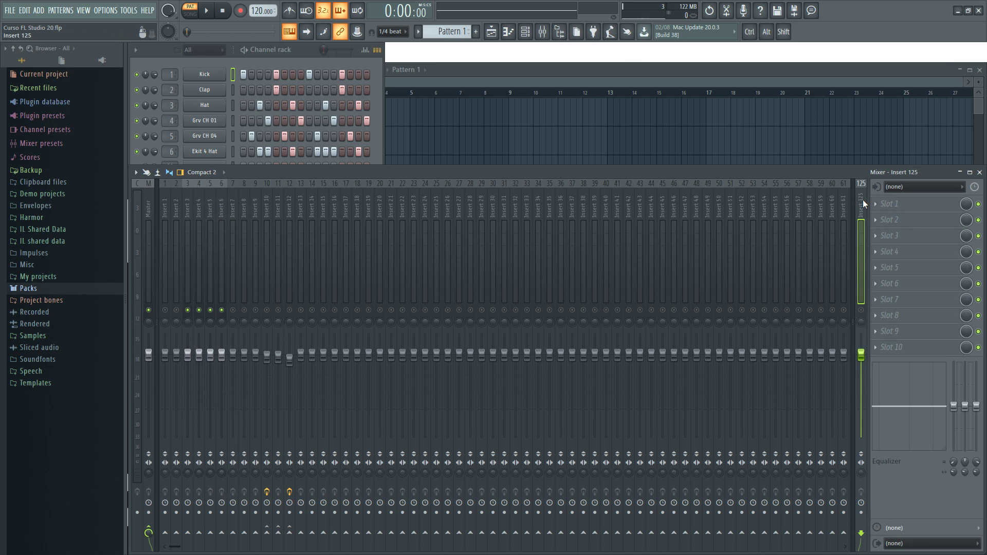
pyautogui.scroll(-5, 831, 193)
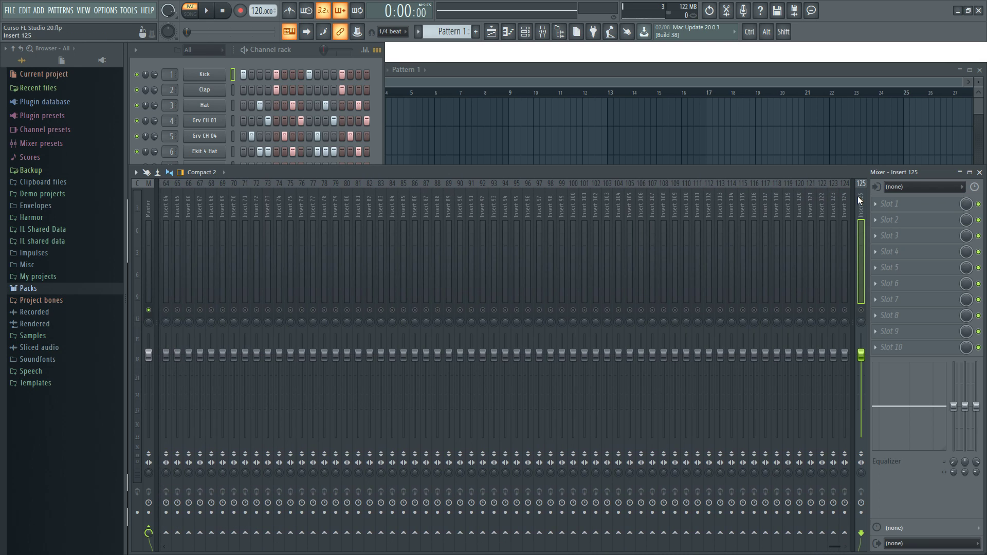
pyautogui.rightClick(857, 196)
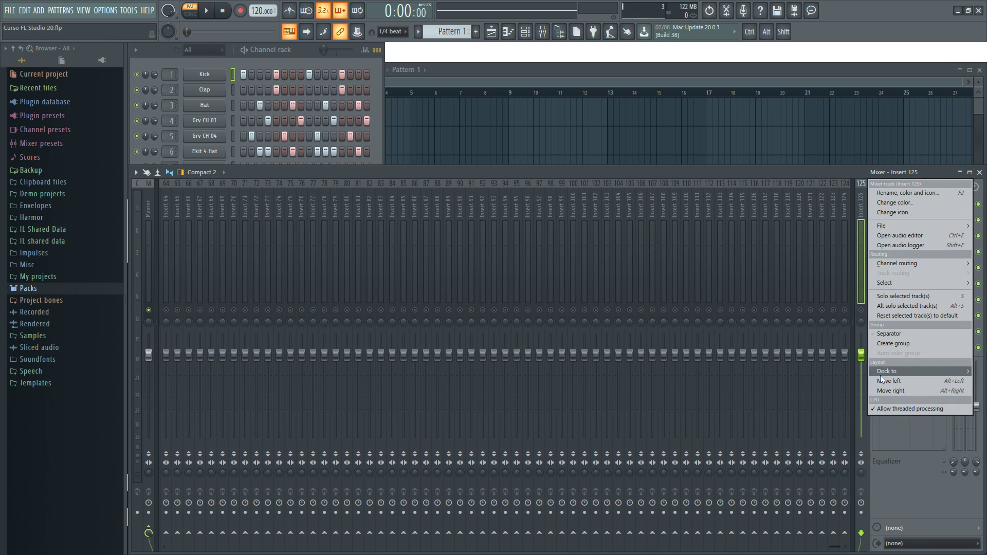
pyautogui.moveTo(885, 371)
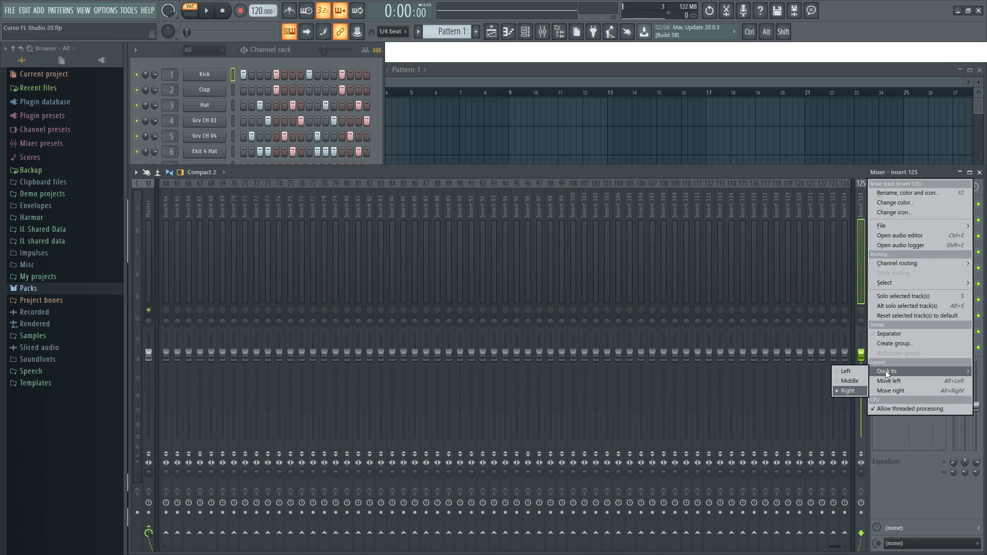
pyautogui.click(850, 382)
pyautogui.rightClick(857, 201)
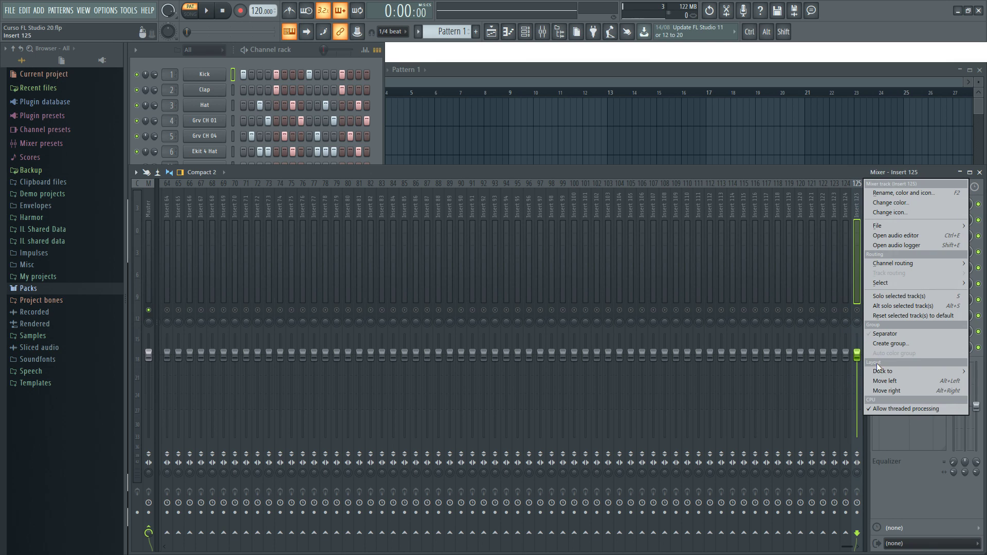
pyautogui.moveTo(879, 372)
pyautogui.click(853, 392)
pyautogui.scroll(10, 751, 208)
# Load Fruity Reeverb 2 with the Large Hall preset in slot 1 of Insert 125 and close its window.
pyautogui.click(876, 204)
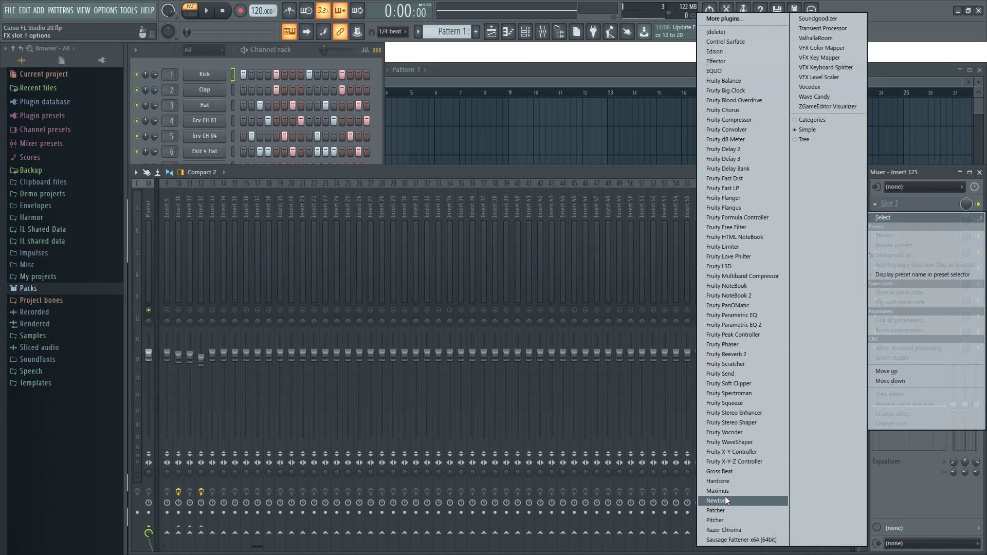
pyautogui.click(726, 354)
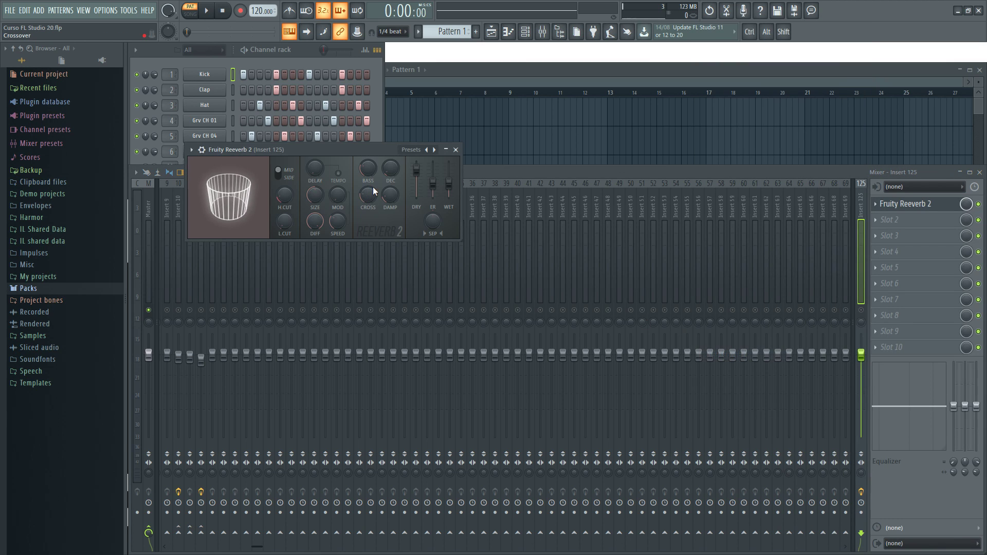
pyautogui.click(433, 151)
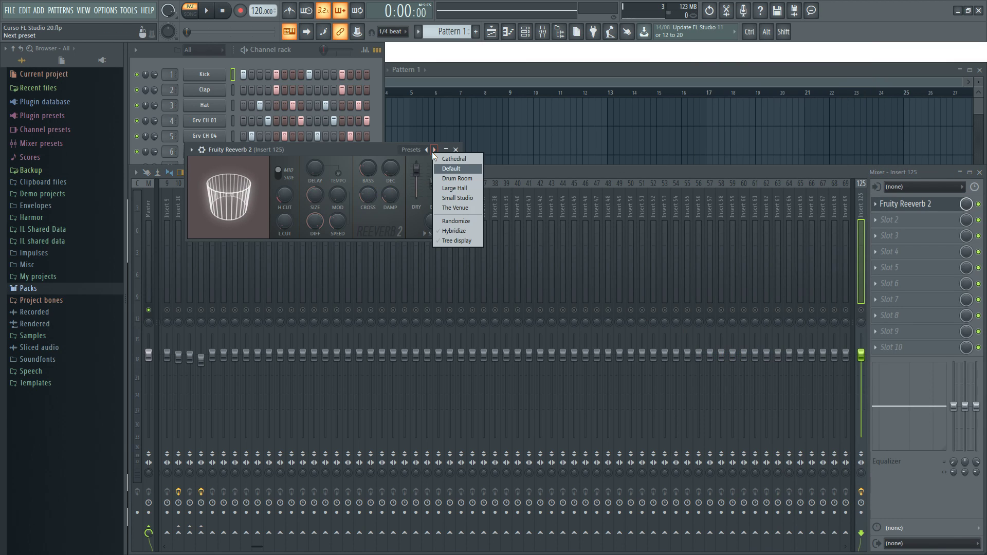
pyautogui.click(458, 188)
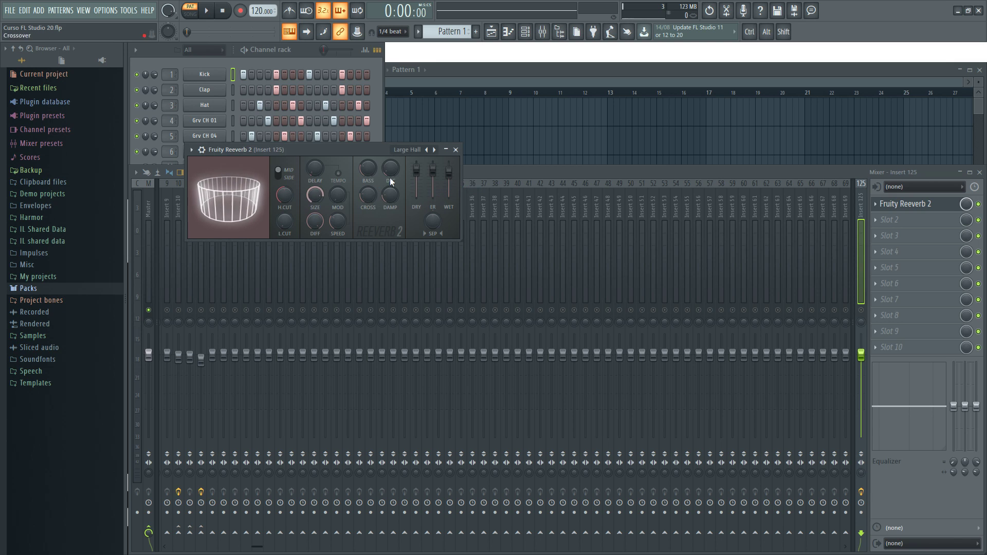
pyautogui.click(456, 149)
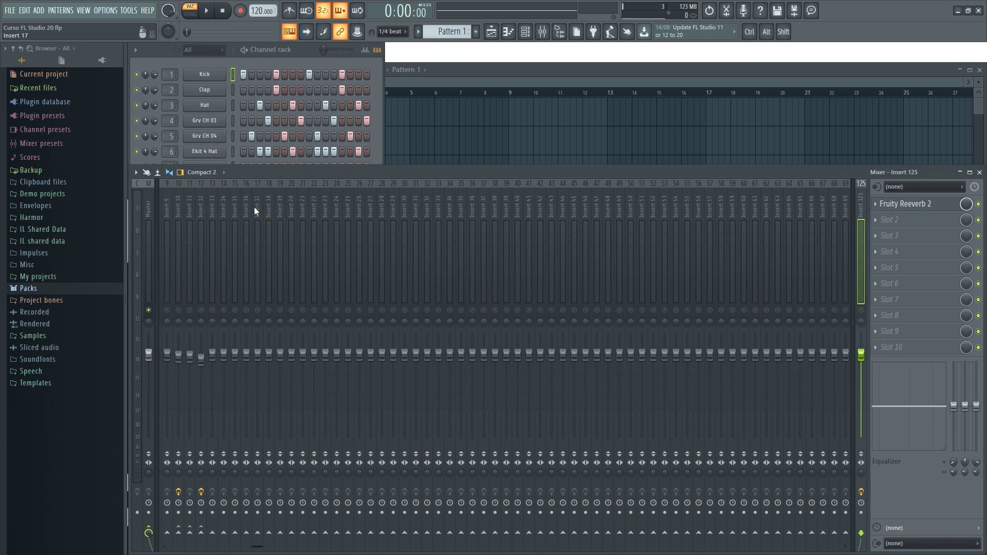
# Play the pattern with only Inserts 3 to 6 audible, and stop it.
pyautogui.press('space')
pyautogui.scroll(3, 254, 204)
pyautogui.press('space')
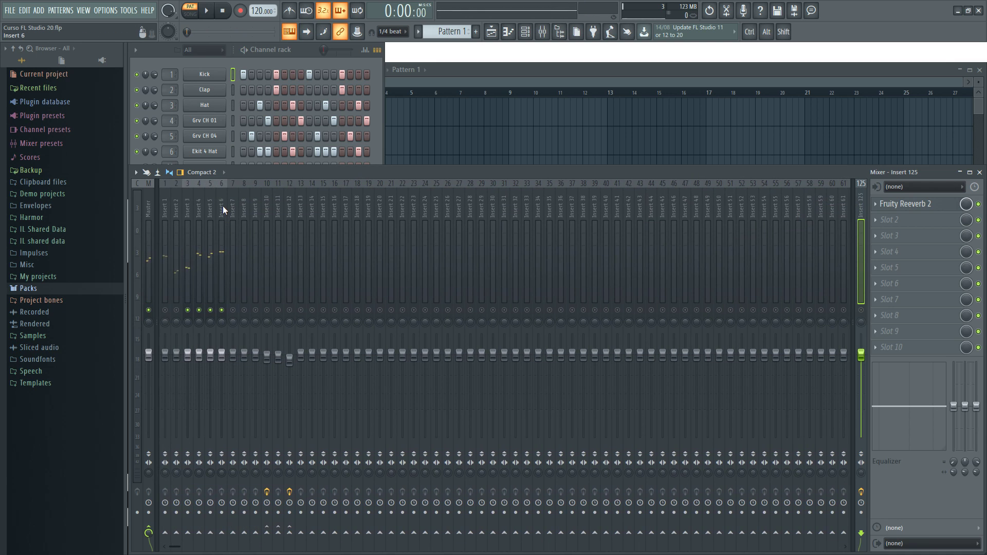
# Mute Inserts 3, 4 and 5, lower Insert 6's fader, and enable a send from Insert 6 to Insert 125.
pyautogui.click(223, 205)
pyautogui.moveTo(211, 310); pyautogui.dragTo(191, 311)
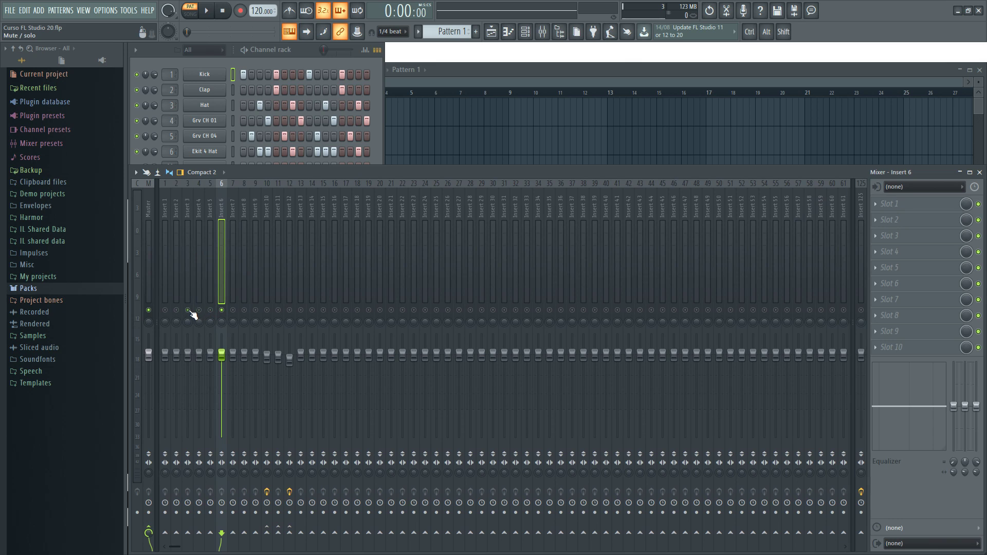
pyautogui.scroll(-5, 222, 355)
pyautogui.click(862, 533)
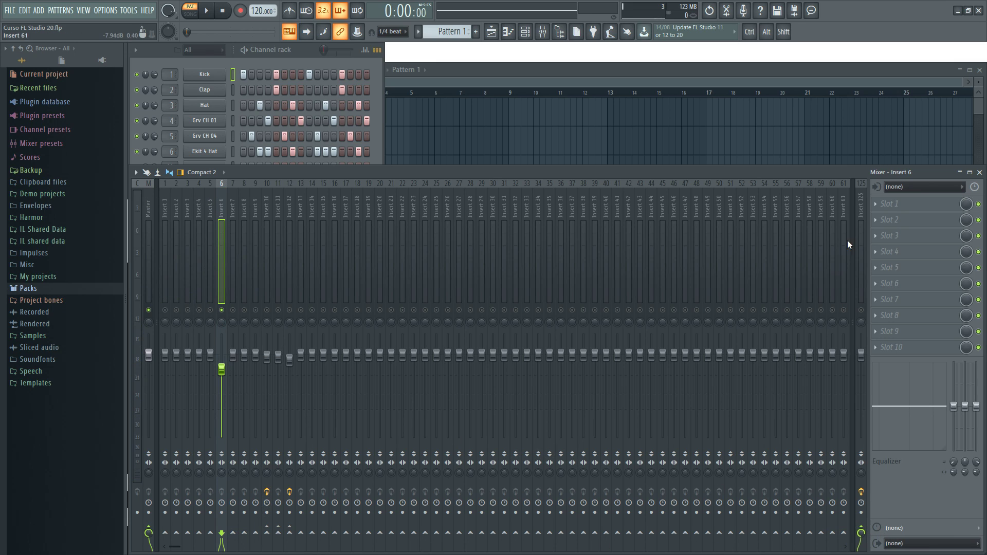
# Rename mixer track Insert 125 as "Reverb".
pyautogui.doubleClick(861, 197)
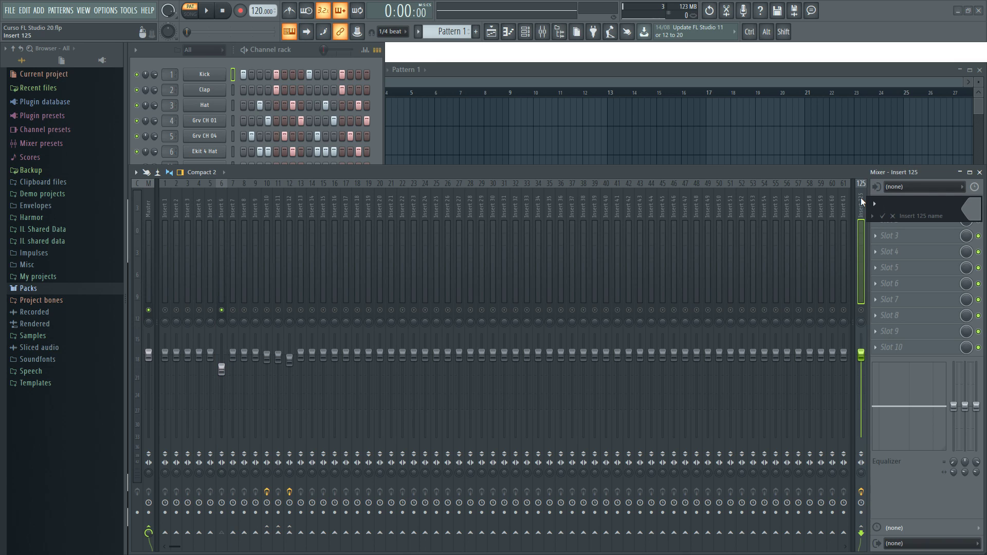
pyautogui.write('Reverb')
pyautogui.press('Return')
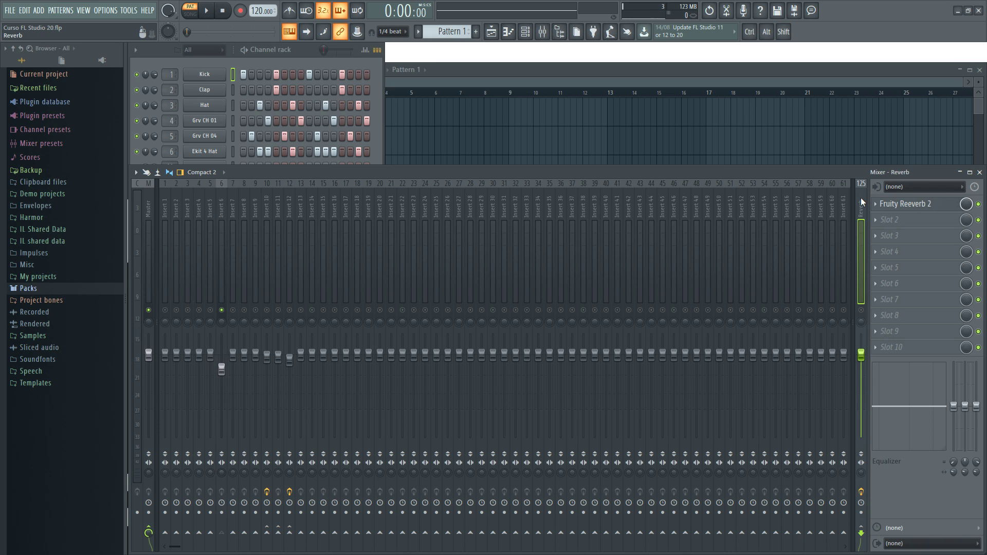
# Unmute the Reverb track and reduce Insert 6's send to it to about 38%, playing the pattern to compare.
pyautogui.click(222, 204)
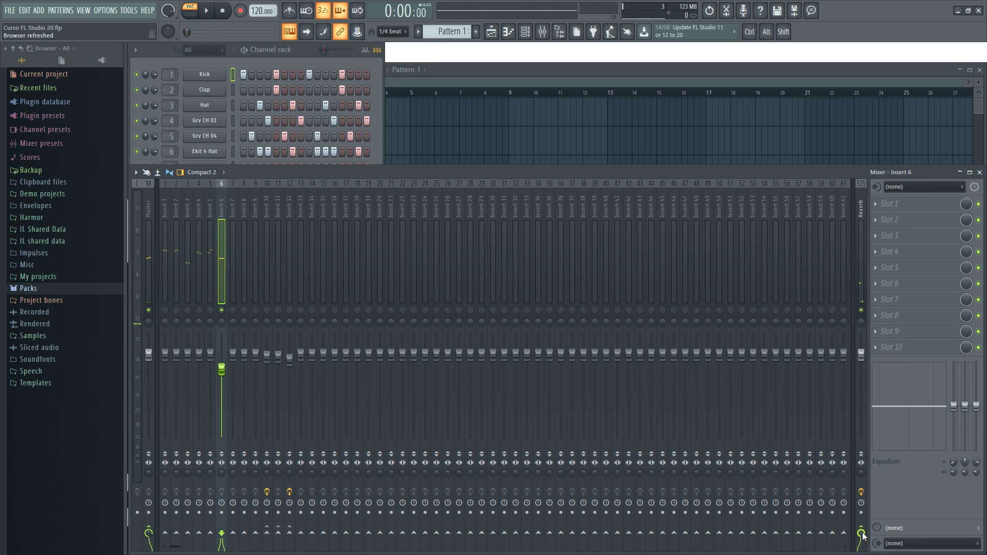
pyautogui.moveTo(862, 534); pyautogui.dragTo(862, 537)
pyautogui.press('space')
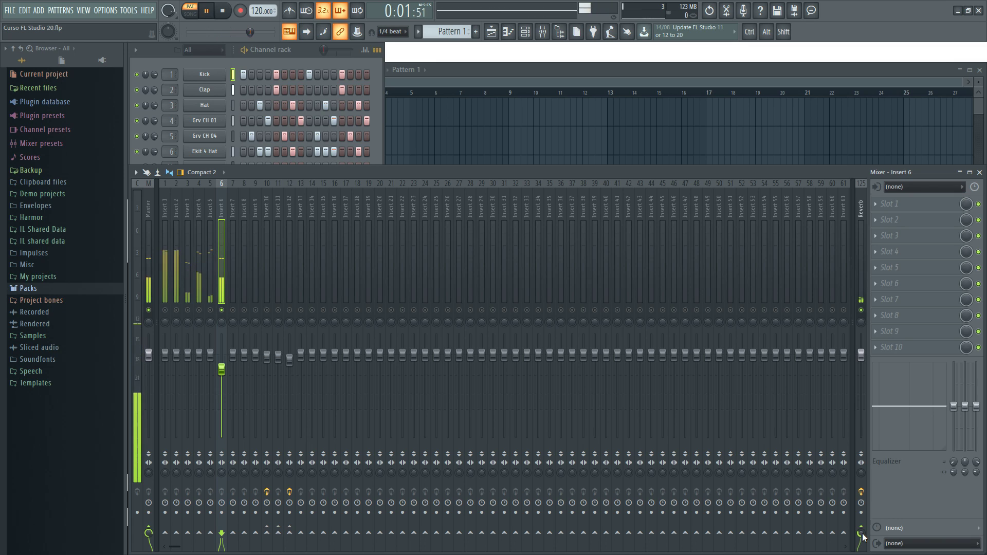
pyautogui.press('space')
pyautogui.moveTo(863, 537); pyautogui.dragTo(863, 550)
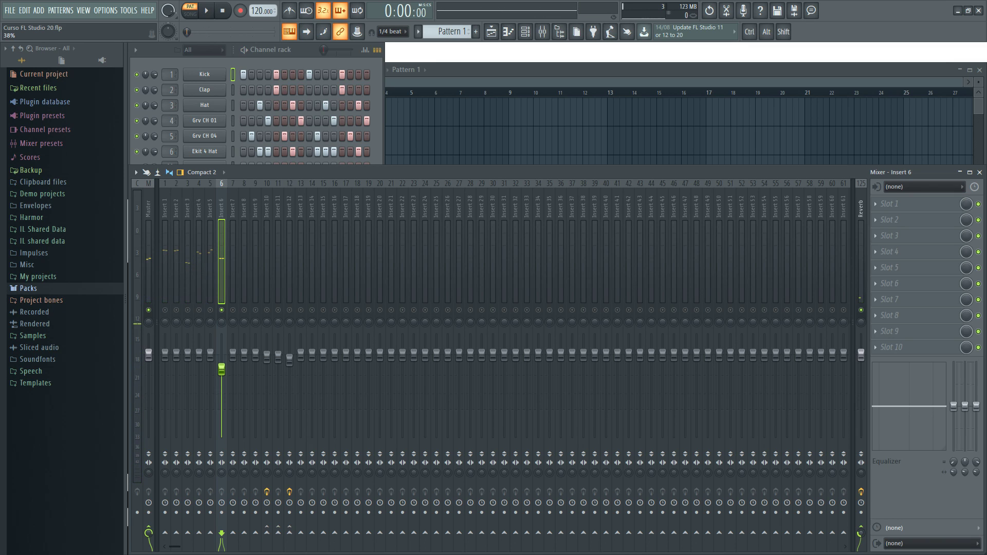
pyautogui.press('space')
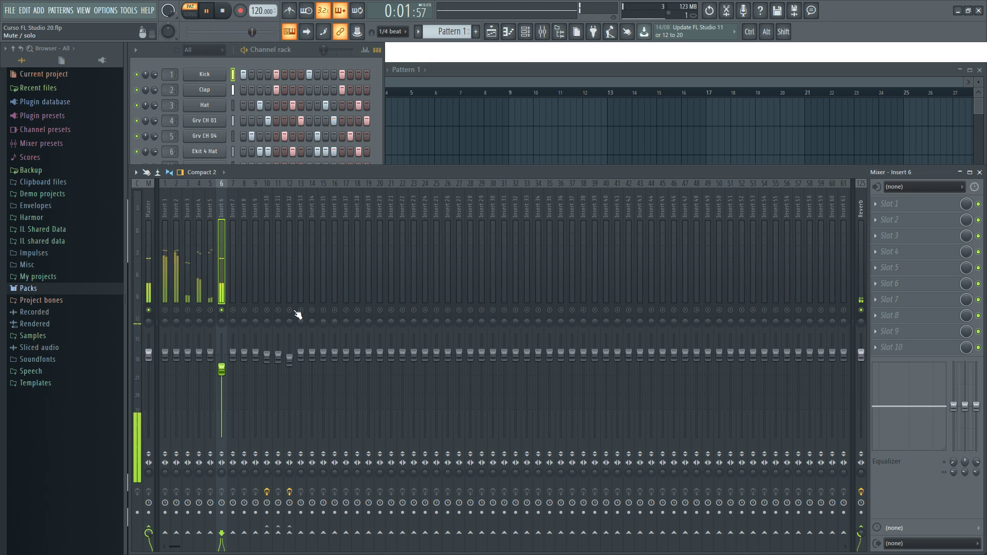
pyautogui.press('space')
# Isolate Insert 5 in place of Insert 6 with the Reverb track still active, and play it without reverb.
pyautogui.rightClick(212, 310)
pyautogui.click(208, 206)
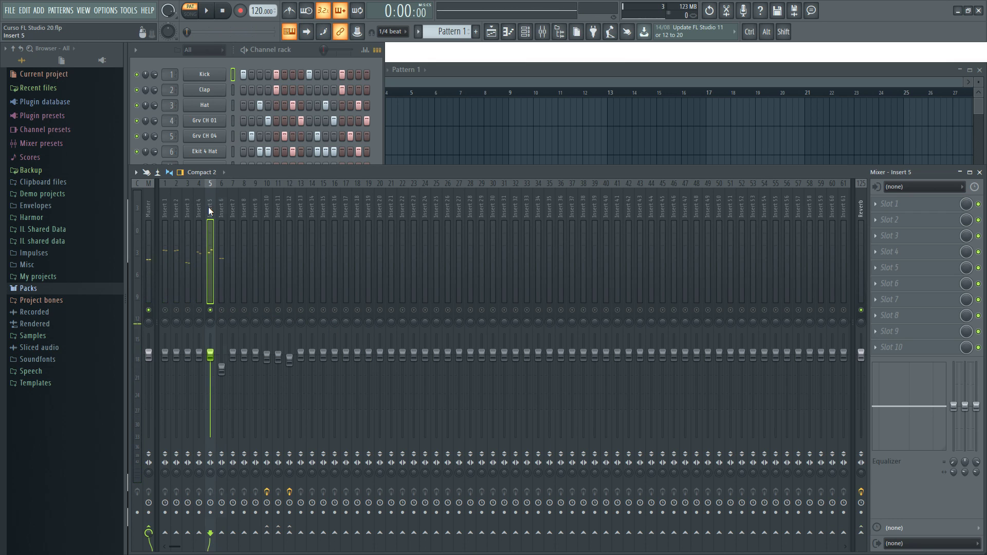
pyautogui.press('space')
pyautogui.press('space')
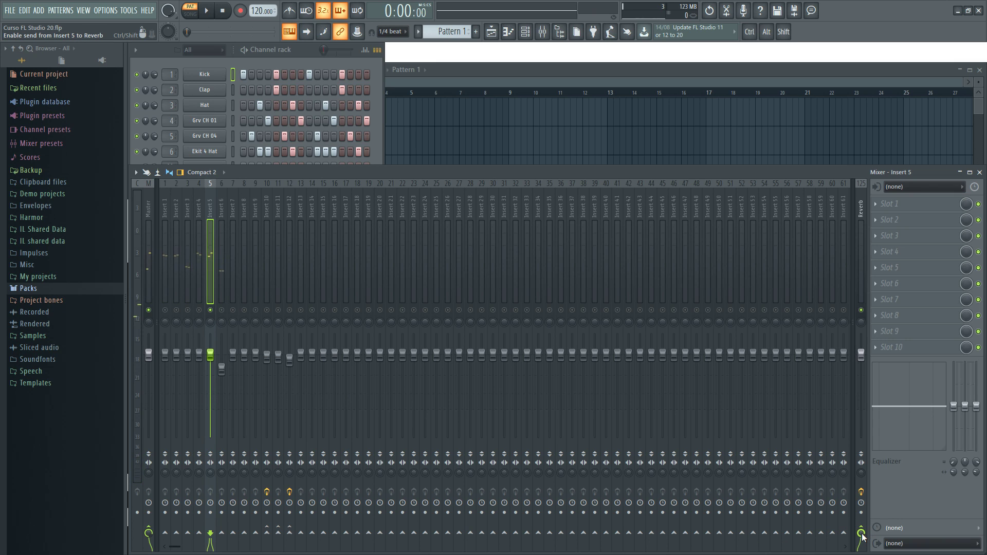
# Send Insert 5 to the Reverb track, audition it, and lower Insert 5's fader to 75% (-5.9 dB).
pyautogui.press('space')
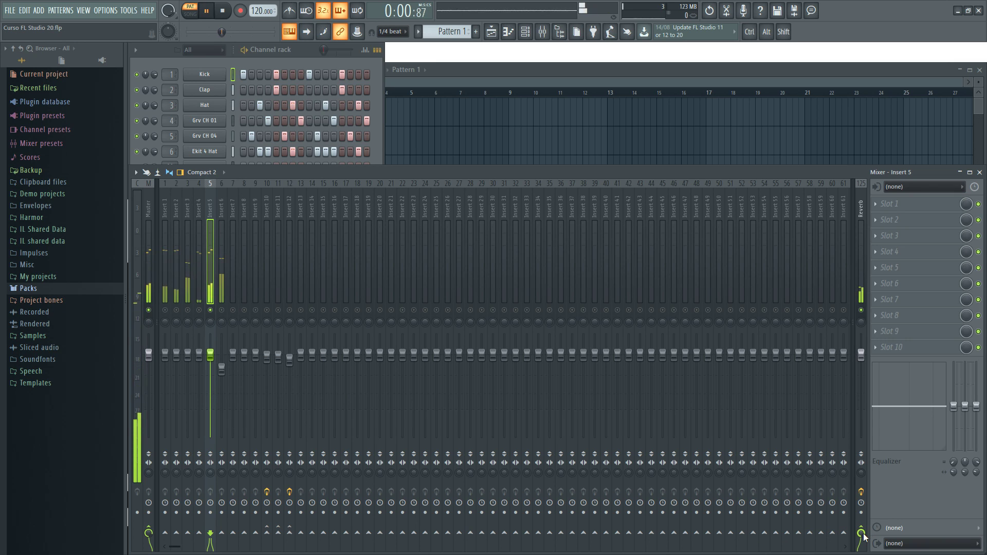
pyautogui.press('space')
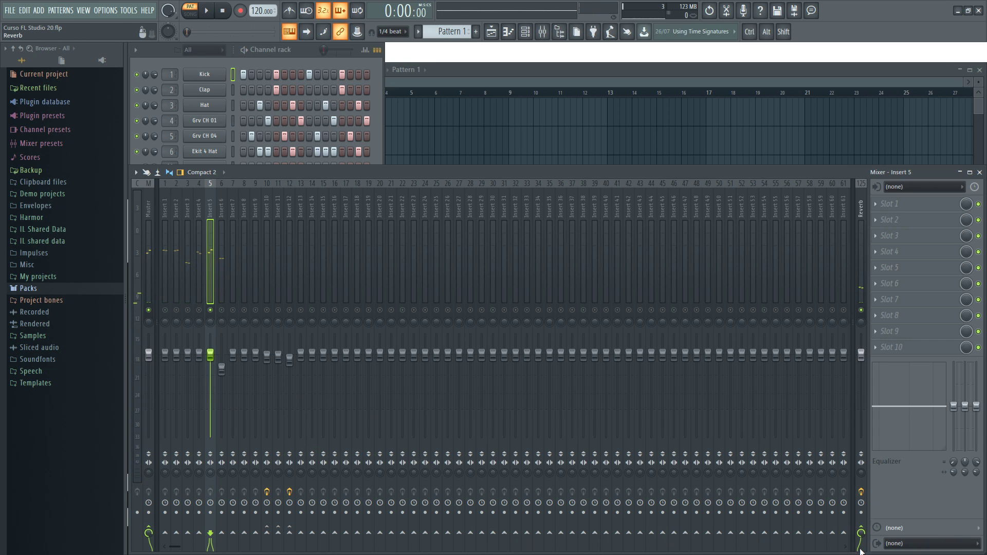
pyautogui.moveTo(210, 354); pyautogui.dragTo(210, 375)
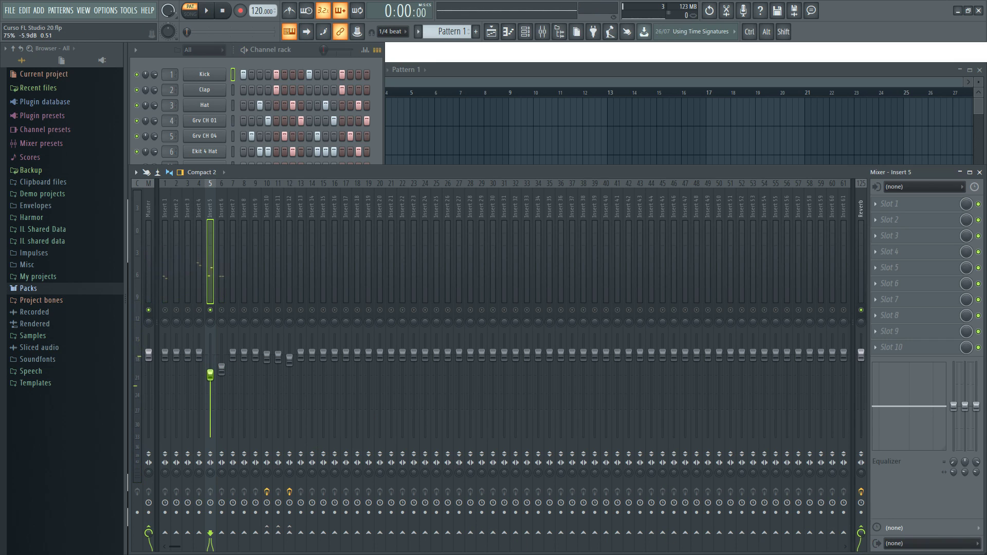
# Isolate Insert 4, enable its send to the Reverb track at a reduced level, and play the pattern.
pyautogui.click(201, 209)
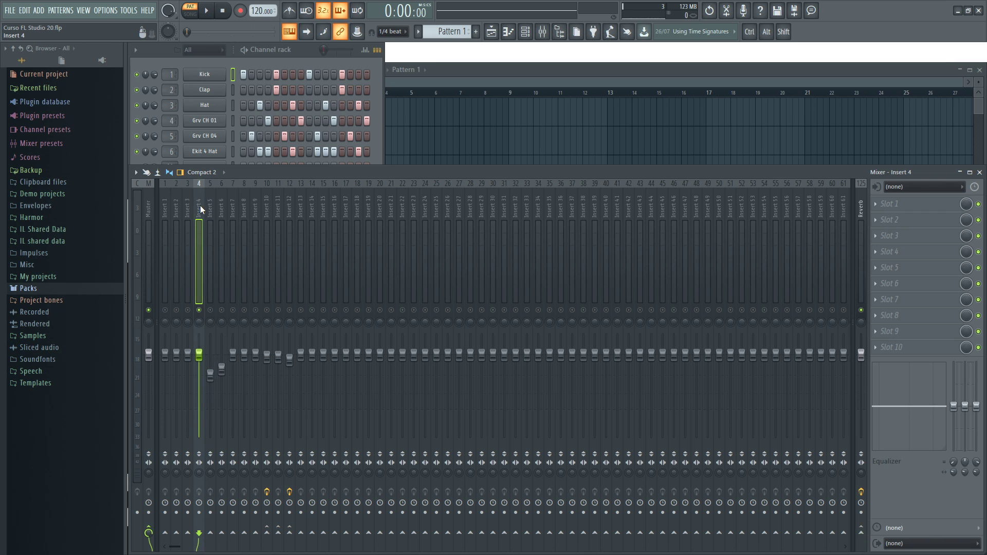
pyautogui.click(863, 532)
pyautogui.press('space')
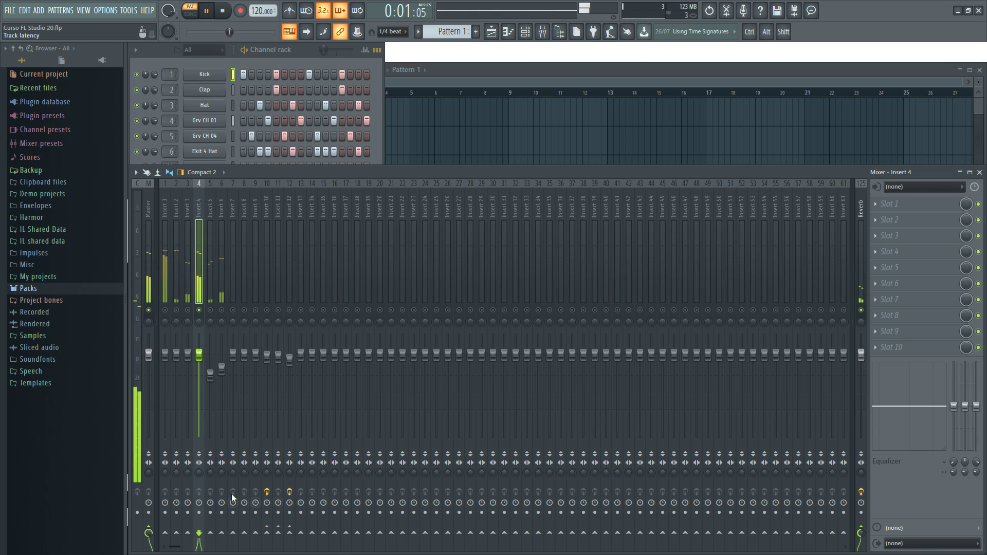
pyautogui.press('space')
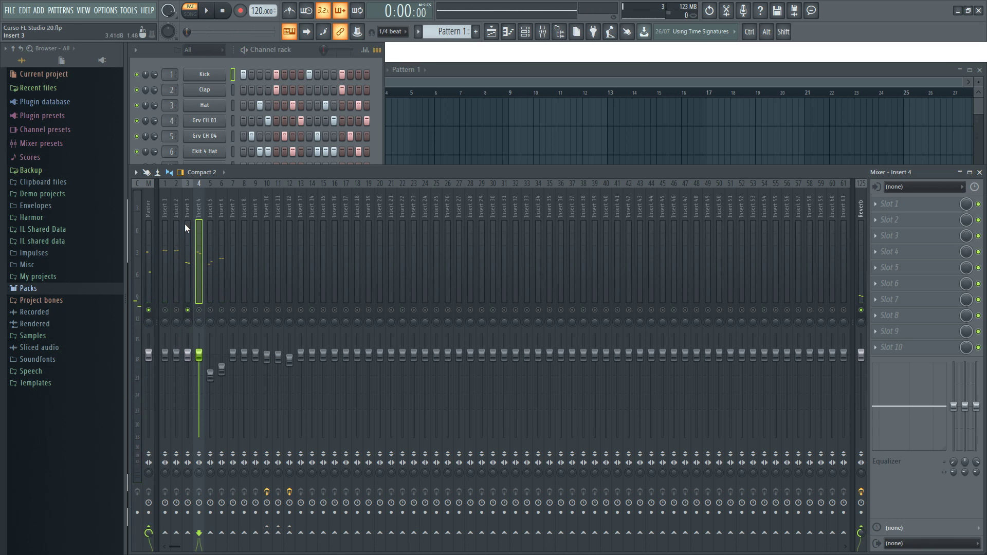
# Isolate Insert 3, set its send to the Reverb track to about 26%, and play the pattern.
pyautogui.click(188, 216)
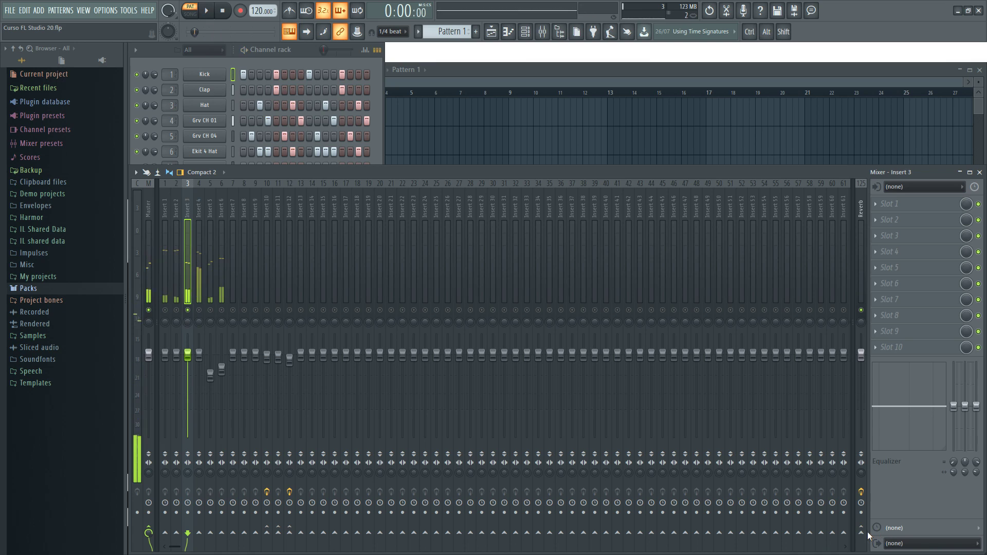
pyautogui.press('space')
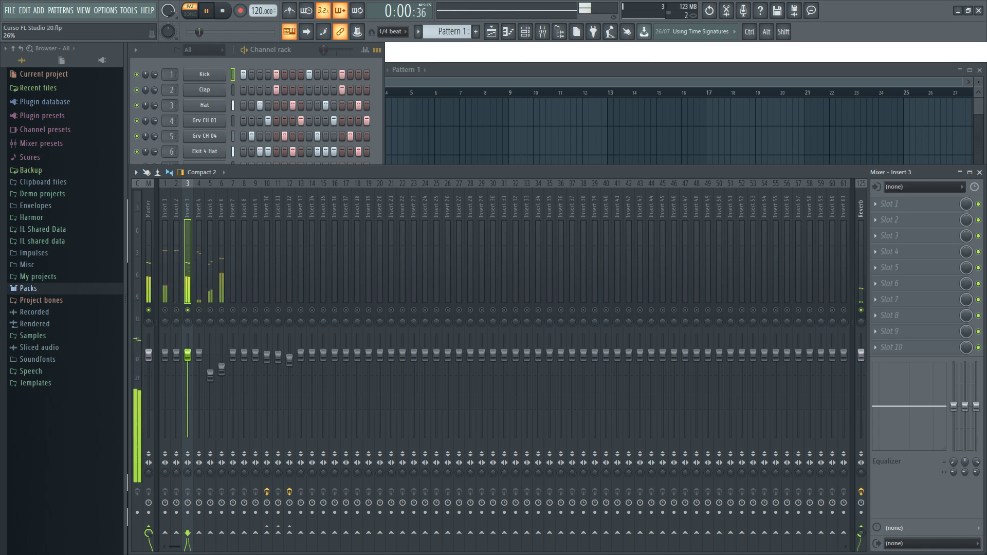
pyautogui.press('space')
# Unmute Inserts 4, 5 and 6, play the pattern, and unmute Inserts 1 and 2 during playback.
pyautogui.click(201, 316)
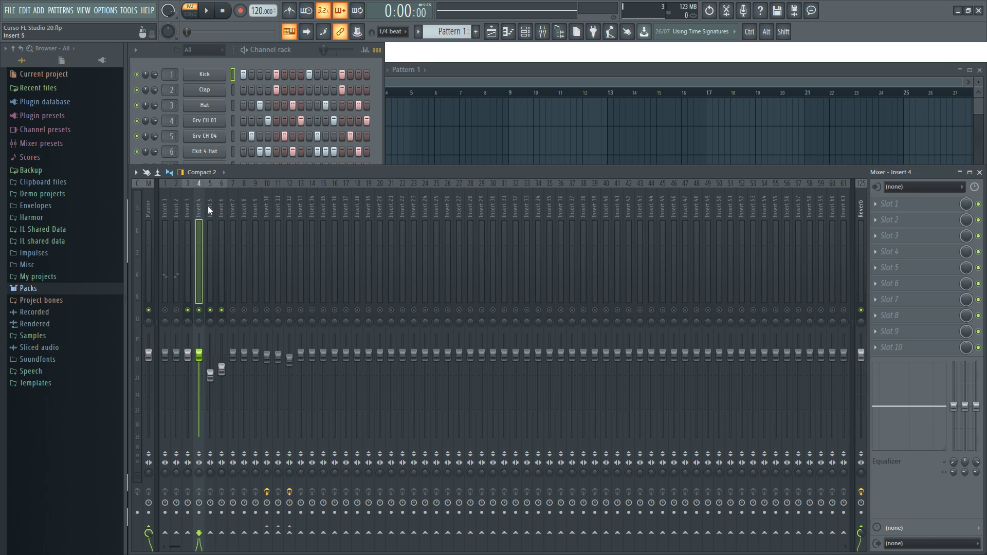
pyautogui.press('space')
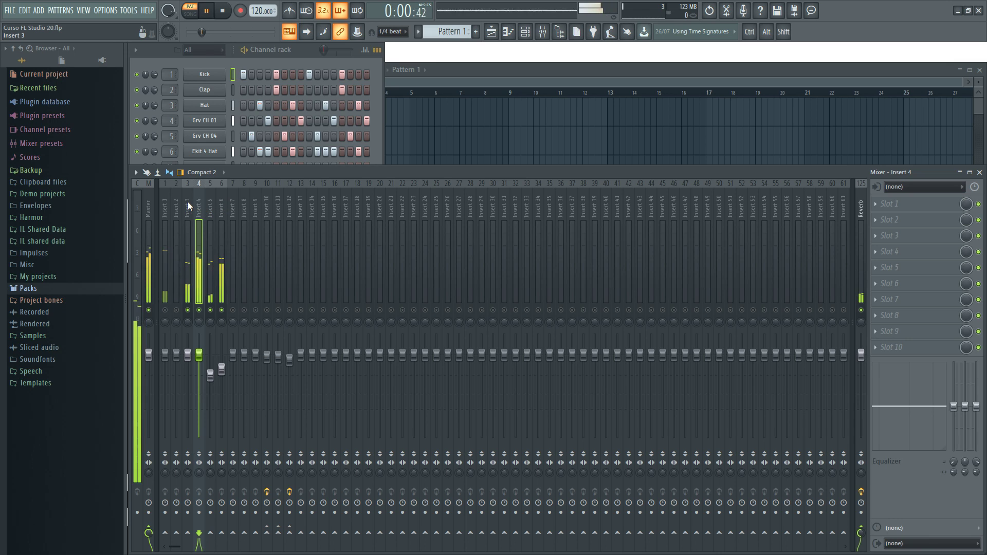
pyautogui.click(165, 310)
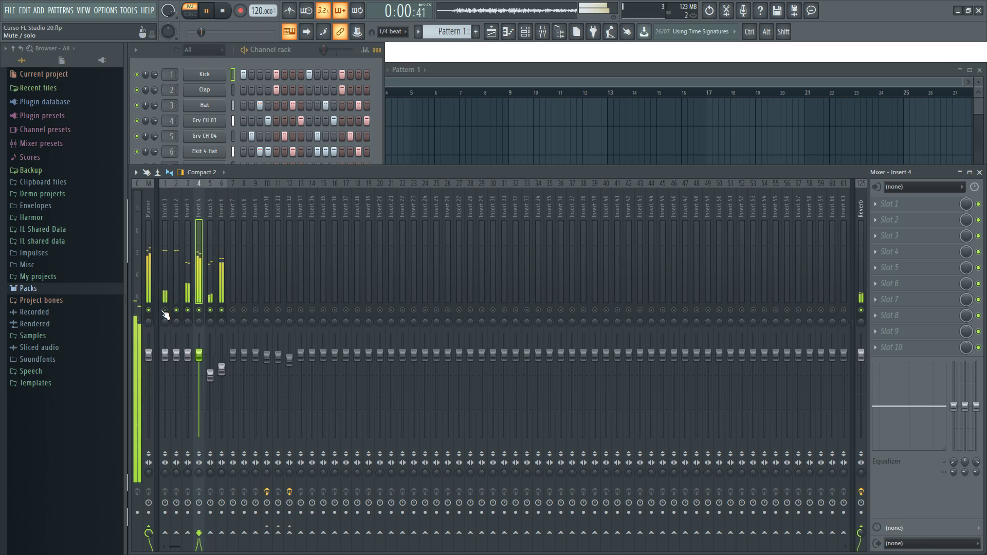
# Re-enable all muted mixer tracks, including Inserts 10 to 12, and stop the pattern.
pyautogui.click(267, 311)
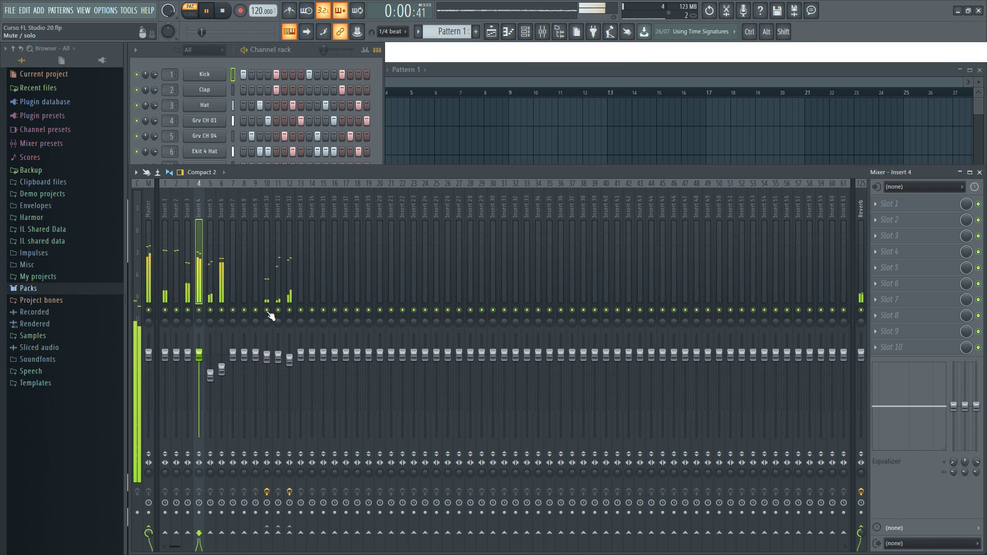
pyautogui.press('space')
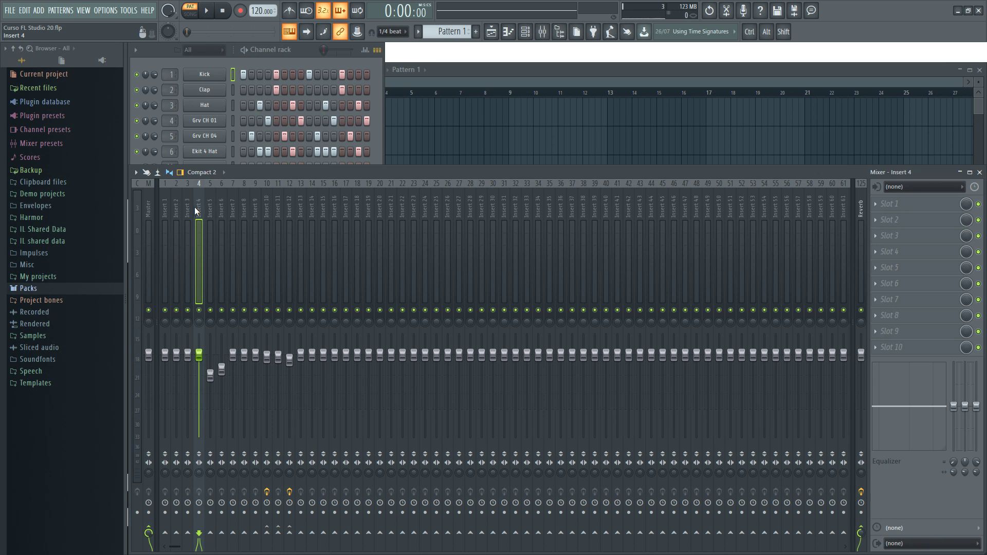
# Rename mixer track Insert 24 as Platillos.
pyautogui.click(421, 207)
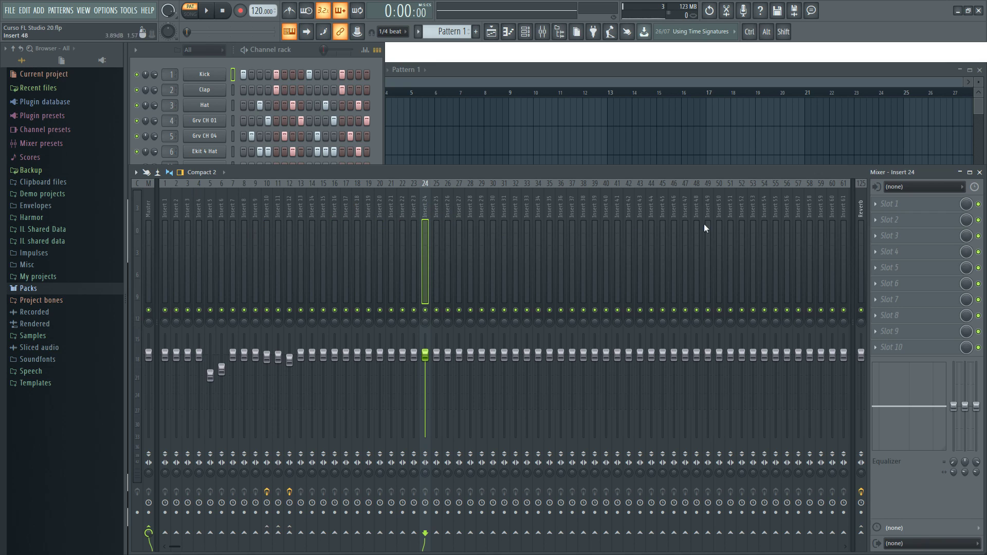
pyautogui.doubleClick(424, 205)
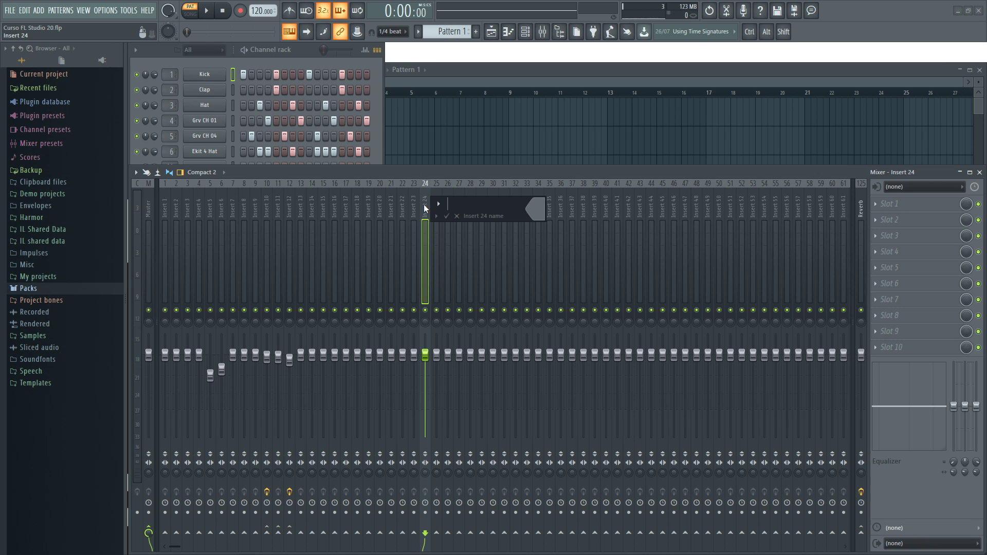
pyautogui.write('Platillos')
pyautogui.press('Return')
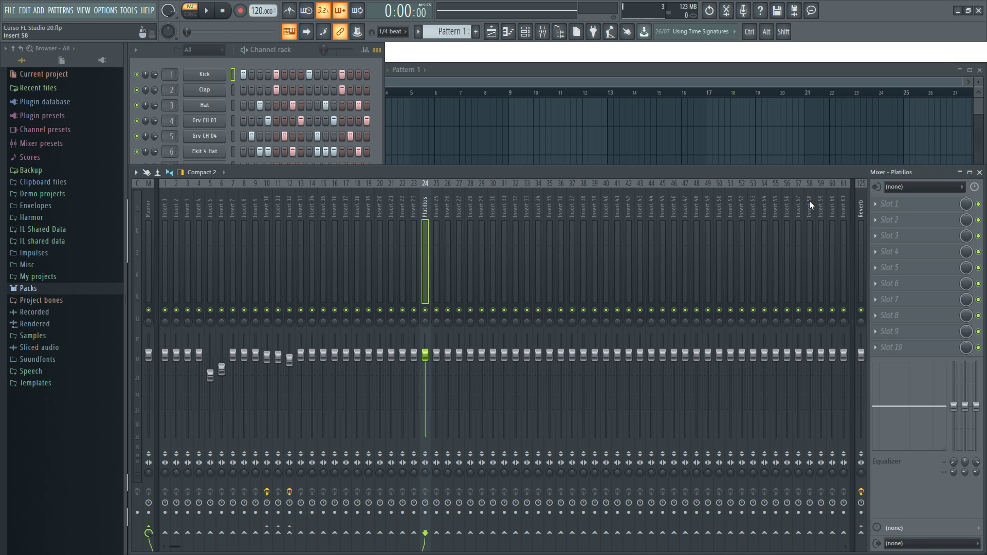
# Move the Platillos mixer track to position 3, directly after Insert 2, playing the pattern during the move.
pyautogui.click(864, 208)
pyautogui.click(426, 210)
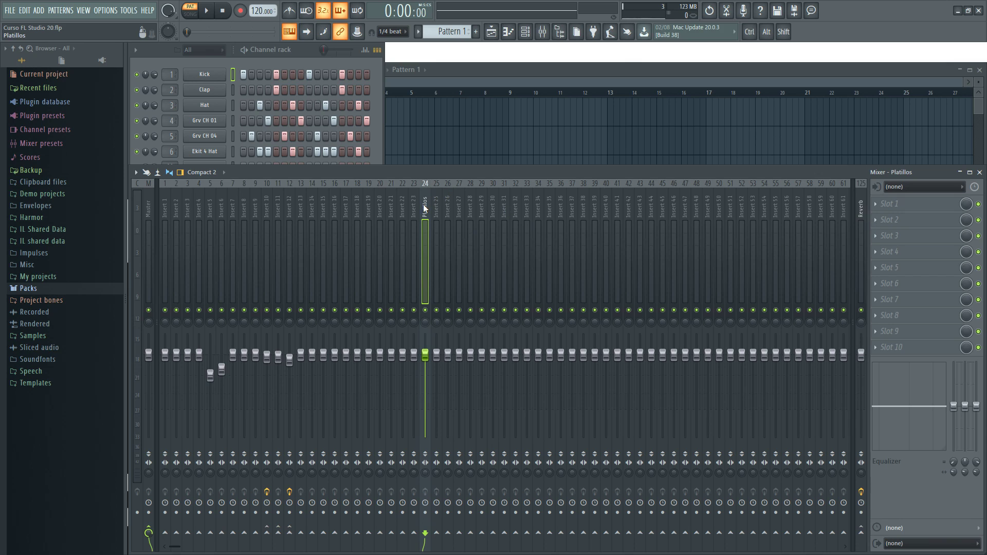
pyautogui.moveTo(425, 208); pyautogui.dragTo(200, 208)
pyautogui.press('space')
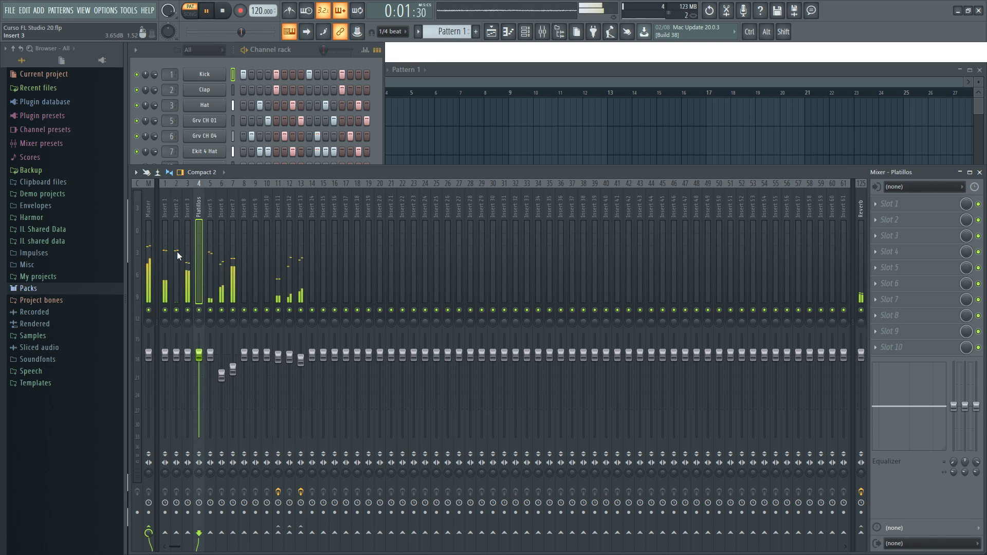
pyautogui.moveTo(198, 233); pyautogui.dragTo(187, 233)
pyautogui.press('space')
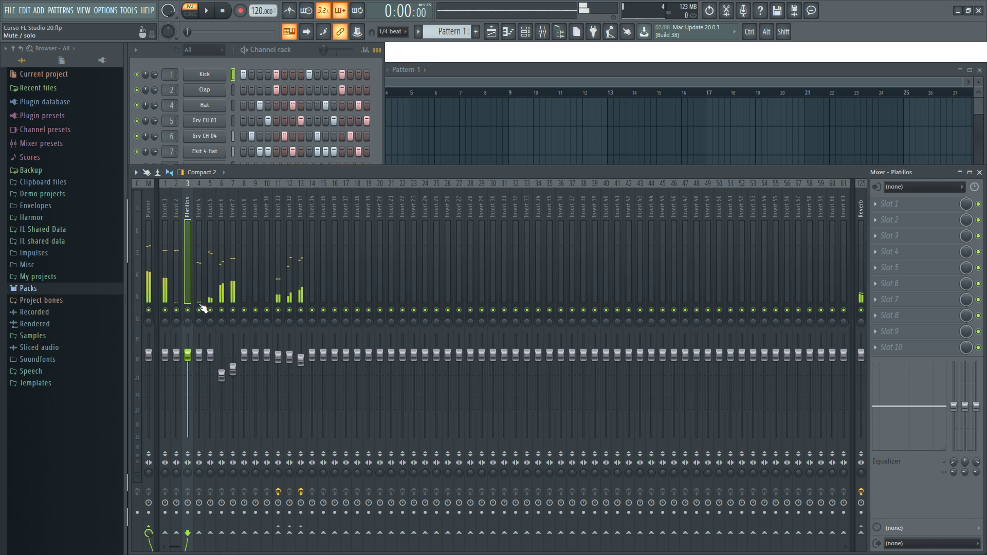
# Mute Inserts 1 and 2 and play the pattern with Inserts 4 to 7 selected.
pyautogui.click(199, 211)
pyautogui.click(209, 212)
pyautogui.moveTo(199, 209); pyautogui.dragTo(235, 208)
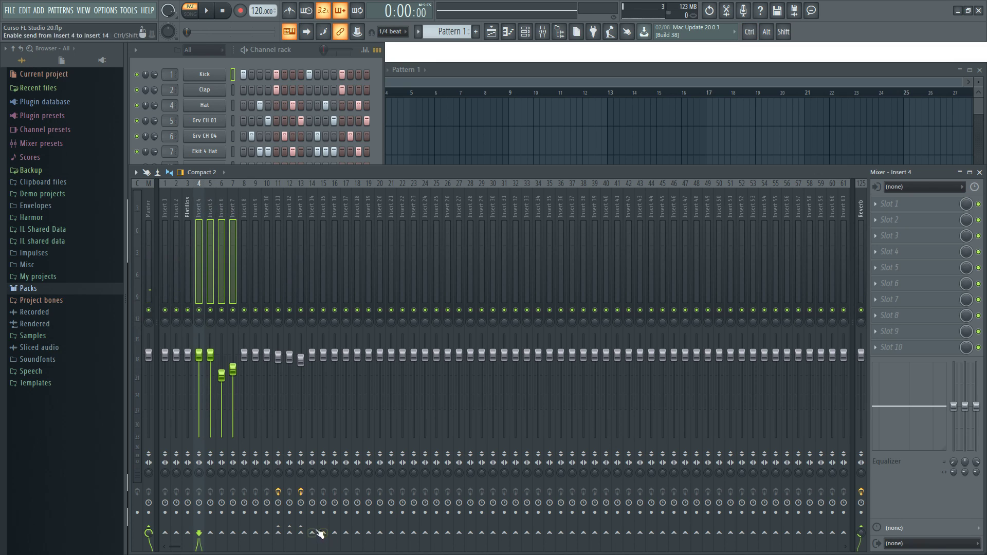
pyautogui.moveTo(165, 310); pyautogui.dragTo(177, 311)
pyautogui.press('space')
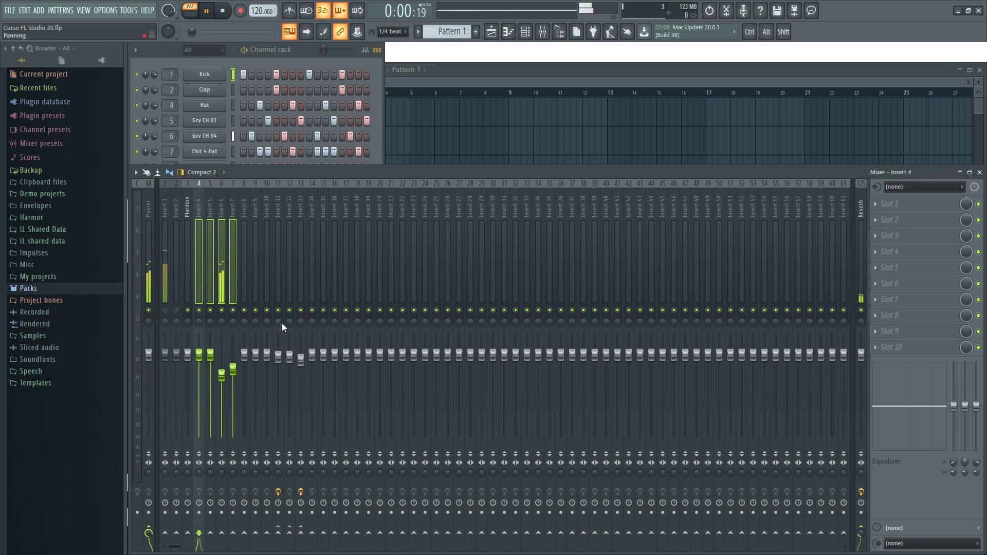
pyautogui.press('space')
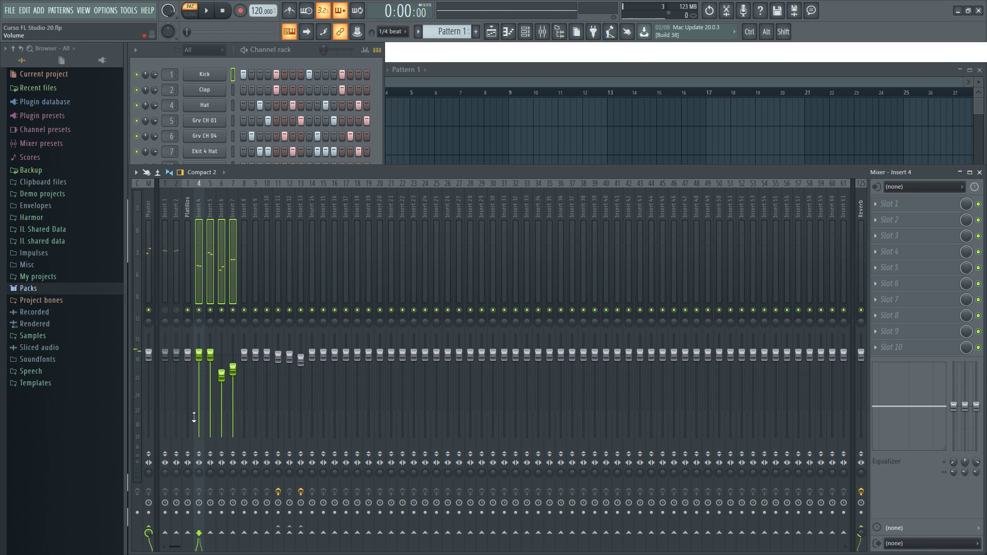
# Route Inserts 4, 5, 6 and 7 to the Platillos track instead of directly to the Master.
pyautogui.rightClick(188, 199)
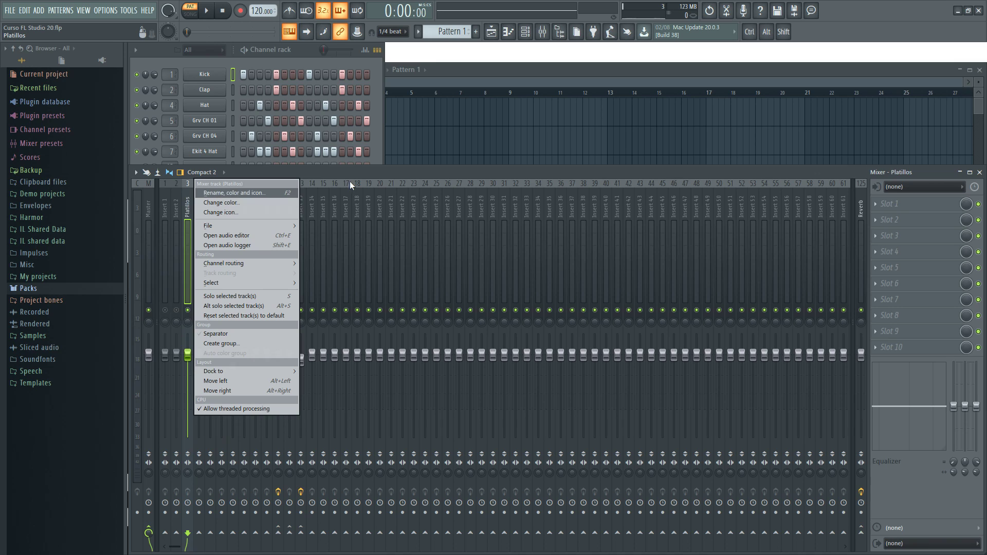
pyautogui.click(350, 167)
pyautogui.click(199, 209)
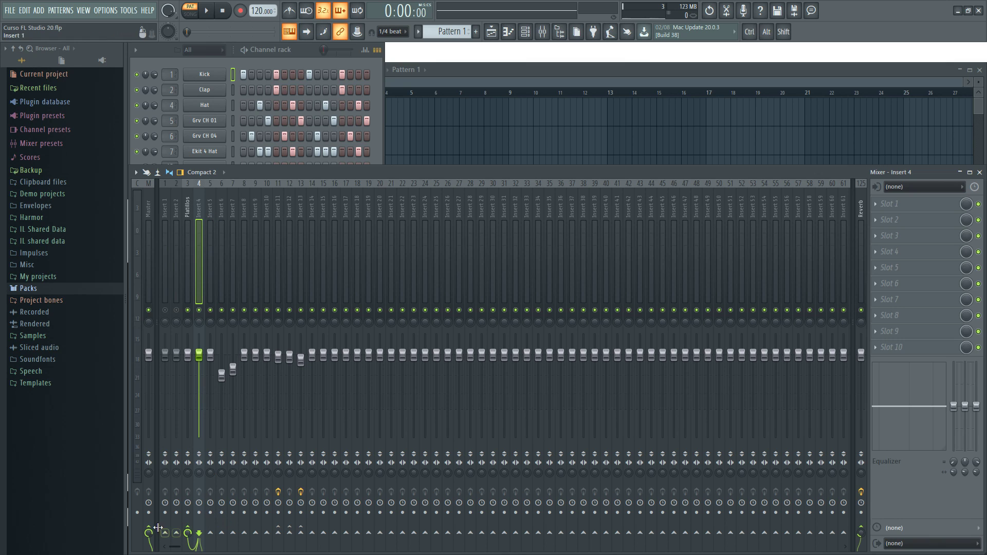
pyautogui.click(210, 208)
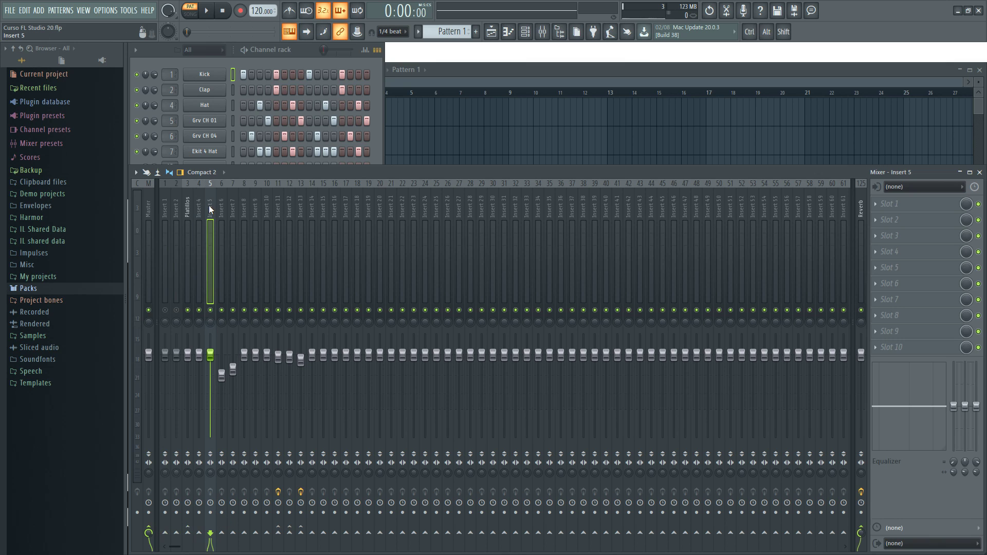
pyautogui.click(187, 532)
pyautogui.click(220, 202)
pyautogui.click(189, 533)
pyautogui.click(231, 209)
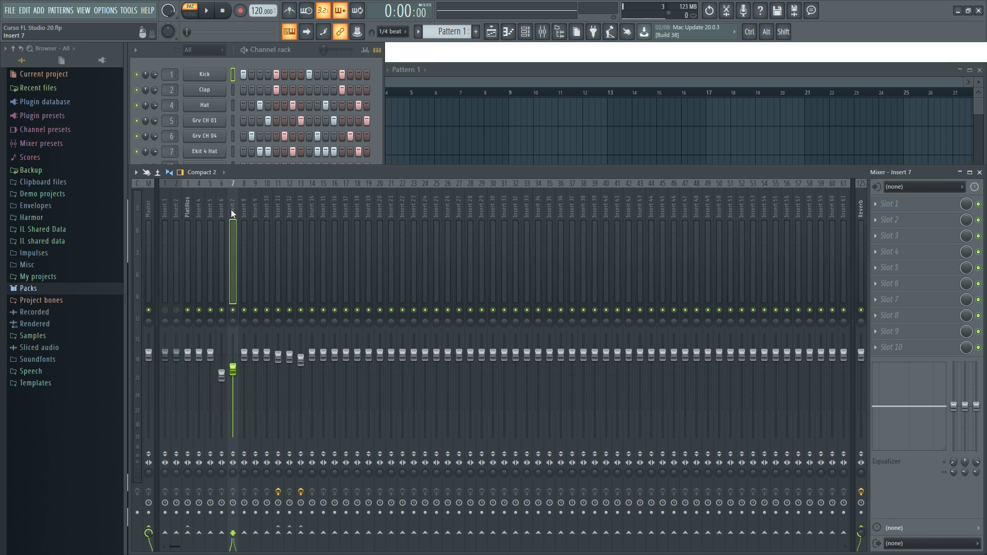
pyautogui.click(188, 532)
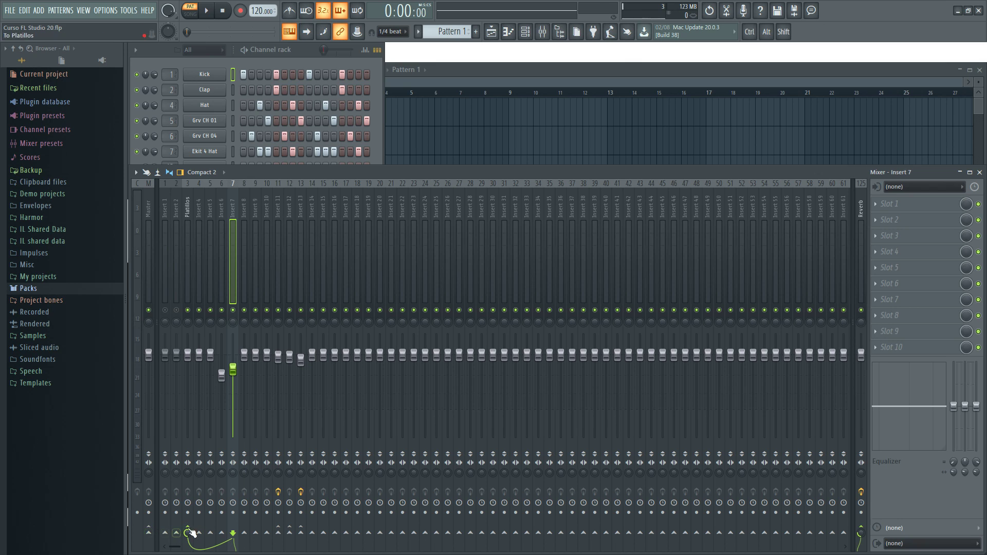
# Play the pattern and lower the Platillos track's fader to 0%.
pyautogui.press('space')
pyautogui.press('space')
pyautogui.moveTo(189, 356); pyautogui.dragTo(188, 435)
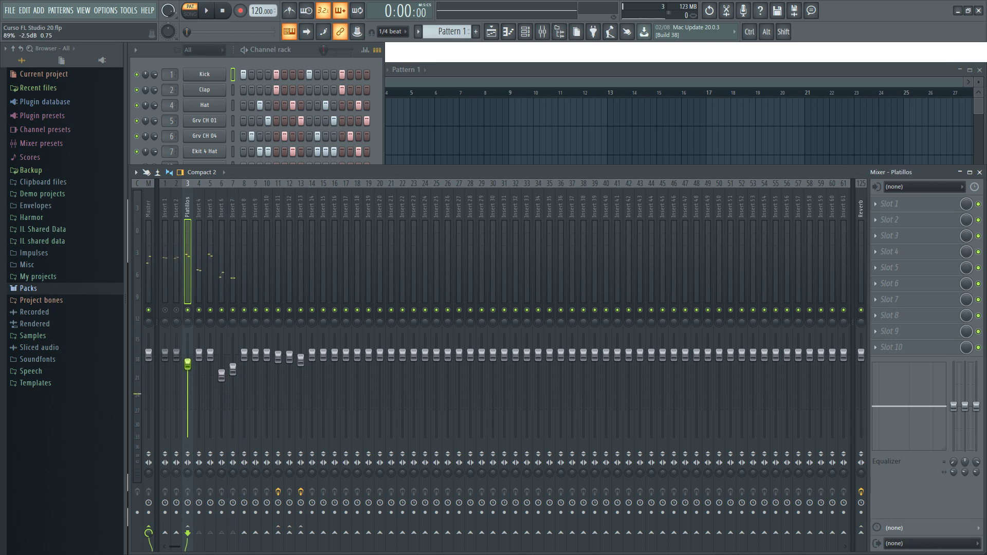
pyautogui.press('space')
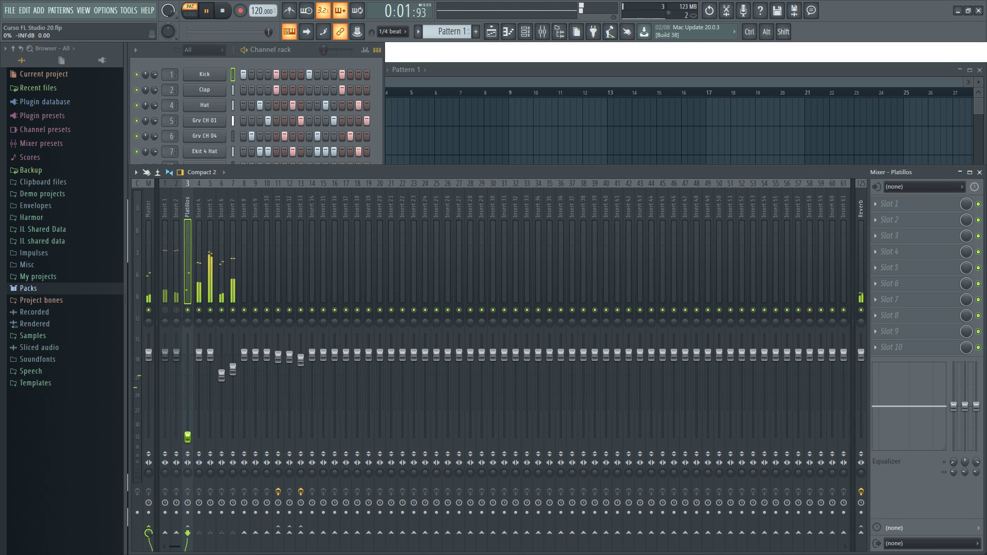
pyautogui.moveTo(187, 434)
pyautogui.mouseDown()
pyautogui.moveTo(188, 374)
pyautogui.moveTo(188, 436)
pyautogui.mouseUp()
pyautogui.press('space')
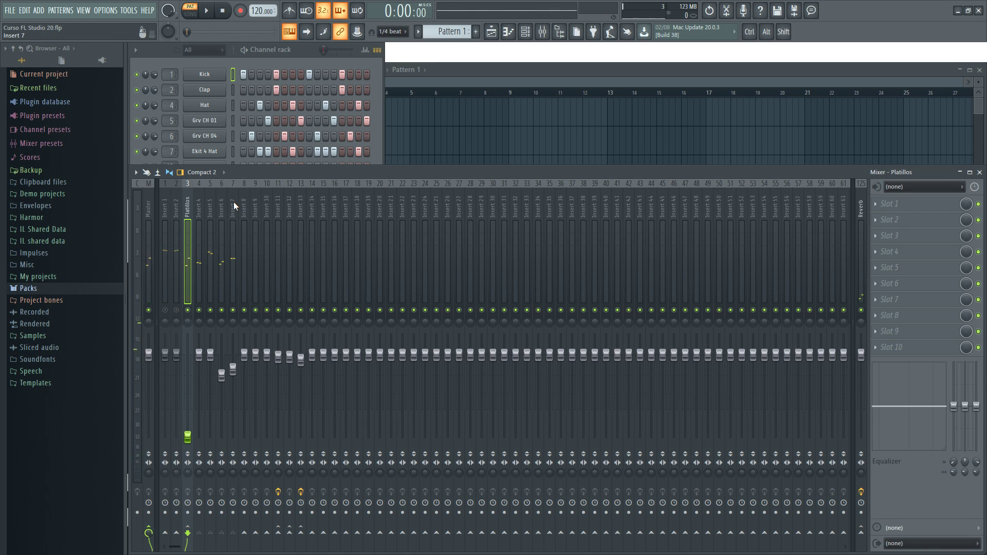
# Check Insert 7's routing during playback and raise the Platillos fader partway while the pattern plays.
pyautogui.click(234, 202)
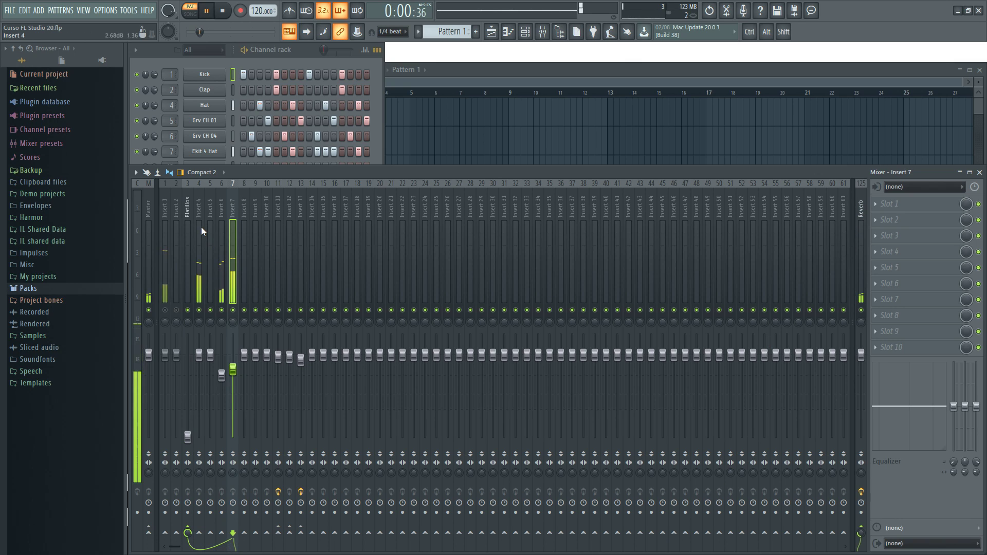
pyautogui.click(188, 203)
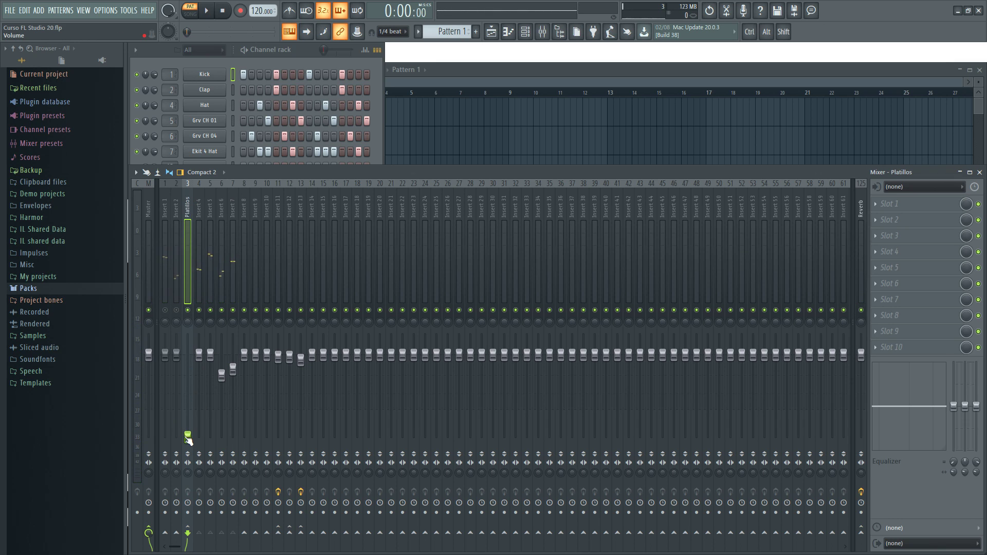
pyautogui.press('space')
pyautogui.moveTo(188, 434); pyautogui.dragTo(188, 377)
pyautogui.press('space')
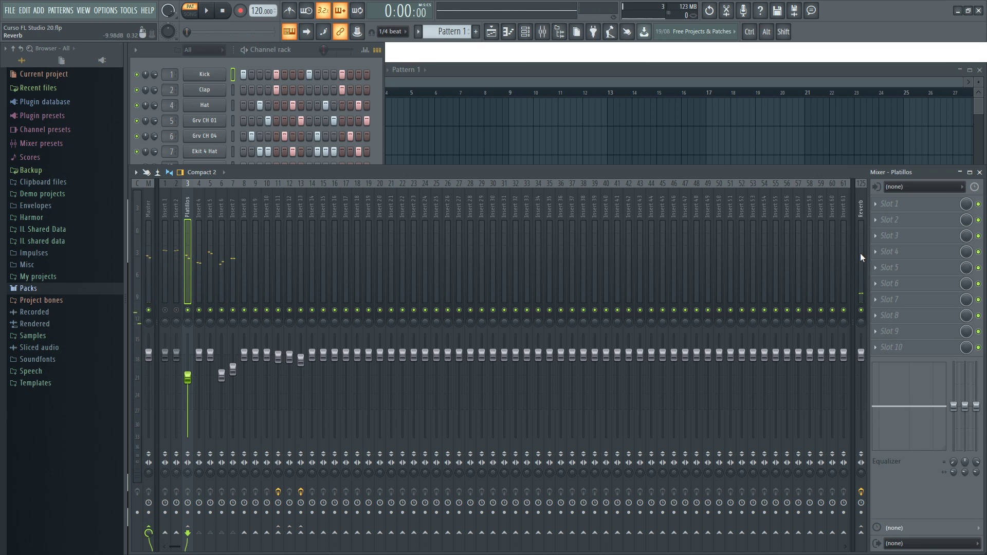
# Shape the Platillos equalizer during playback: low band about 1.4 kHz at -18 dB, mid 3.9 kHz at -2.7 dB, high 13 kHz at -2 dB.
pyautogui.moveTo(908, 406)
pyautogui.mouseDown()
pyautogui.moveTo(919, 394)
pyautogui.moveTo(898, 419)
pyautogui.moveTo(926, 399)
pyautogui.mouseUp()
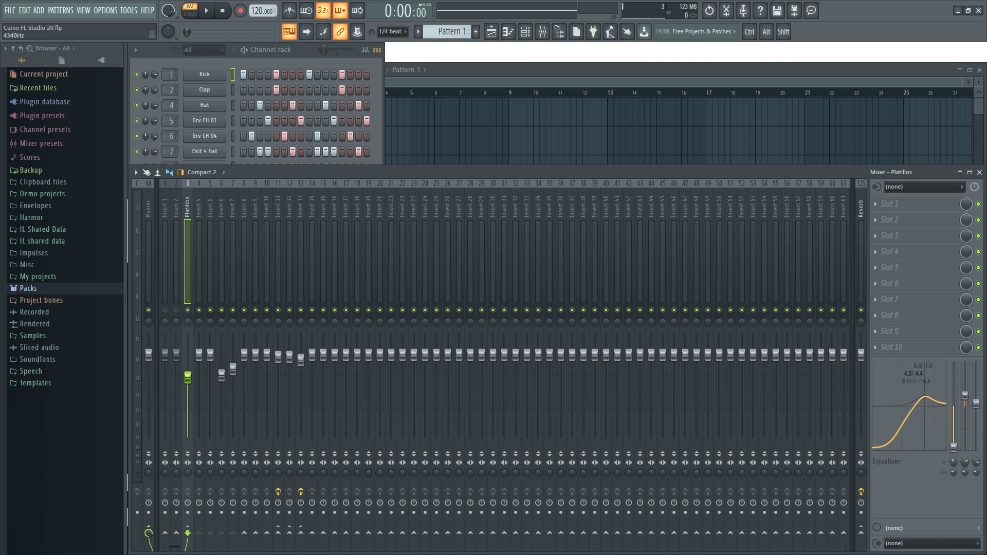
pyautogui.press('space')
pyautogui.moveTo(901, 422); pyautogui.dragTo(938, 397)
pyautogui.press('space')
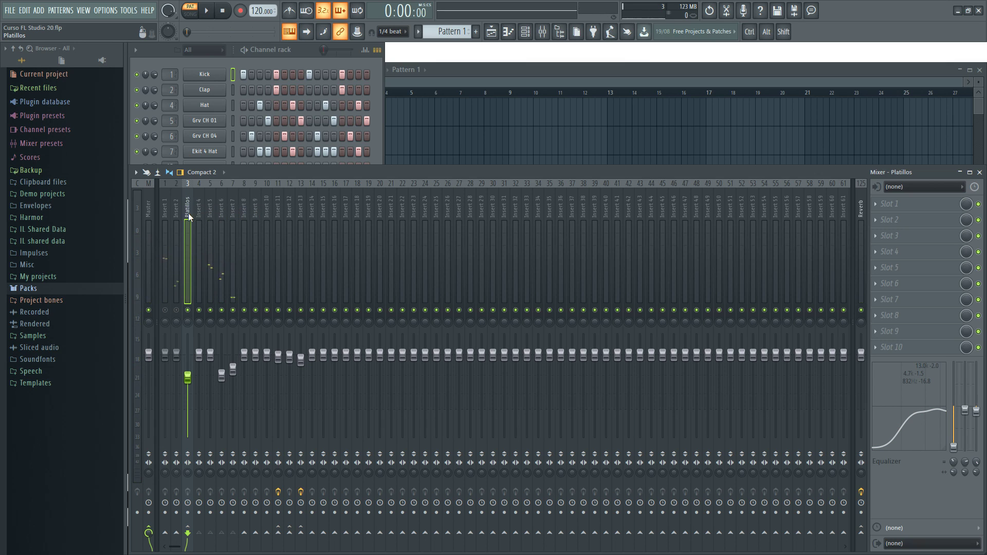
pyautogui.press('space')
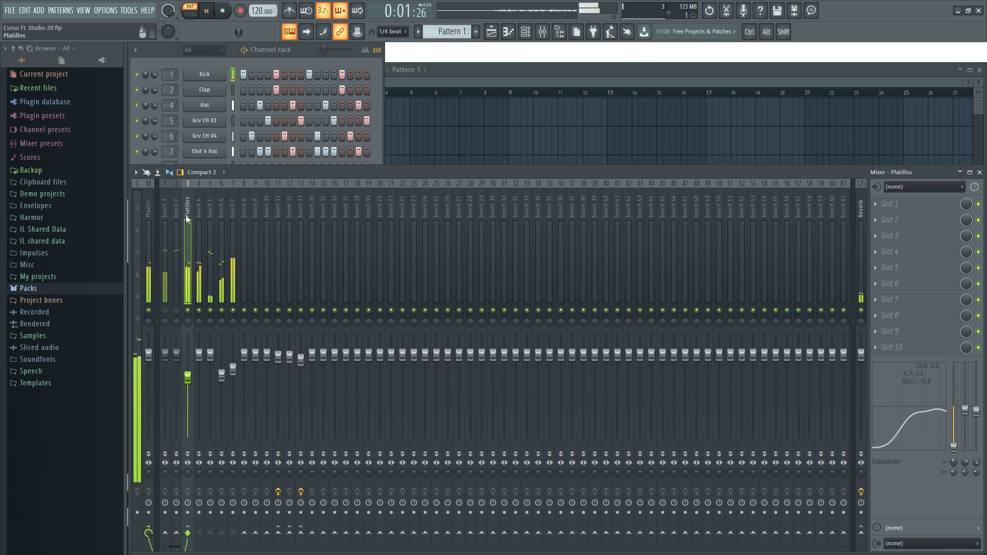
pyautogui.moveTo(904, 430); pyautogui.dragTo(908, 433)
pyautogui.press('space')
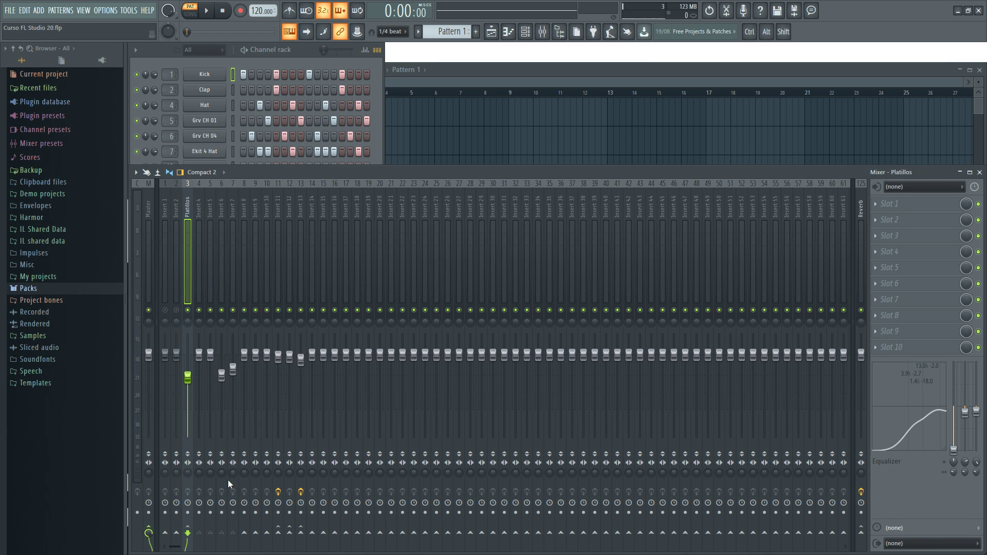
# Select the channels routed to the Platillos track.
pyautogui.rightClick(189, 207)
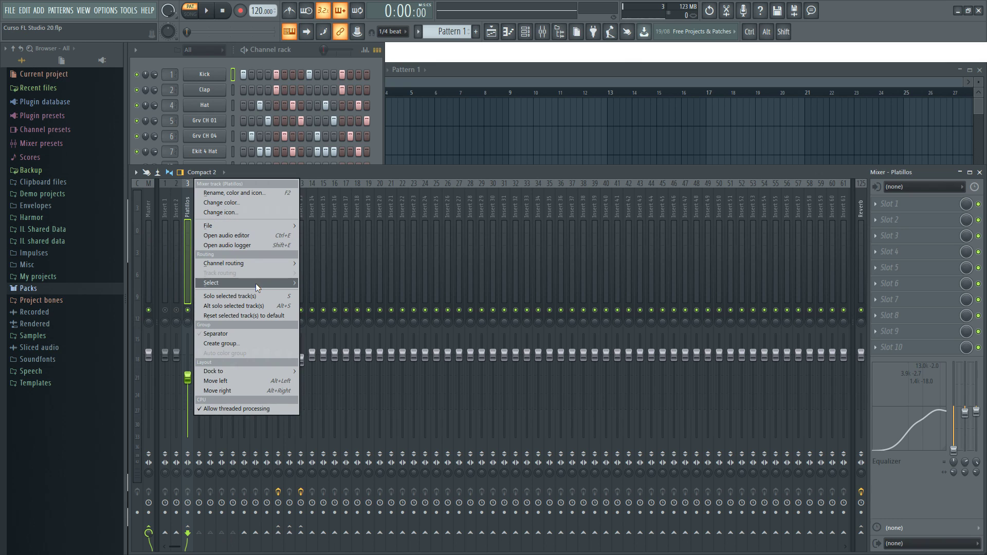
pyautogui.moveTo(213, 286)
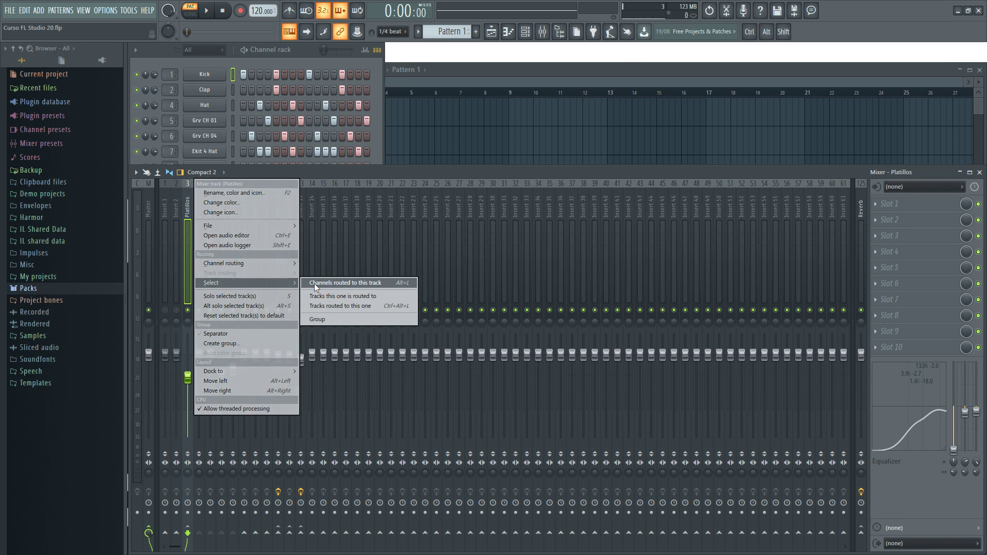
pyautogui.click(387, 284)
pyautogui.click(198, 226)
# Select the mixer tracks that are routed to the Platillos track.
pyautogui.rightClick(188, 213)
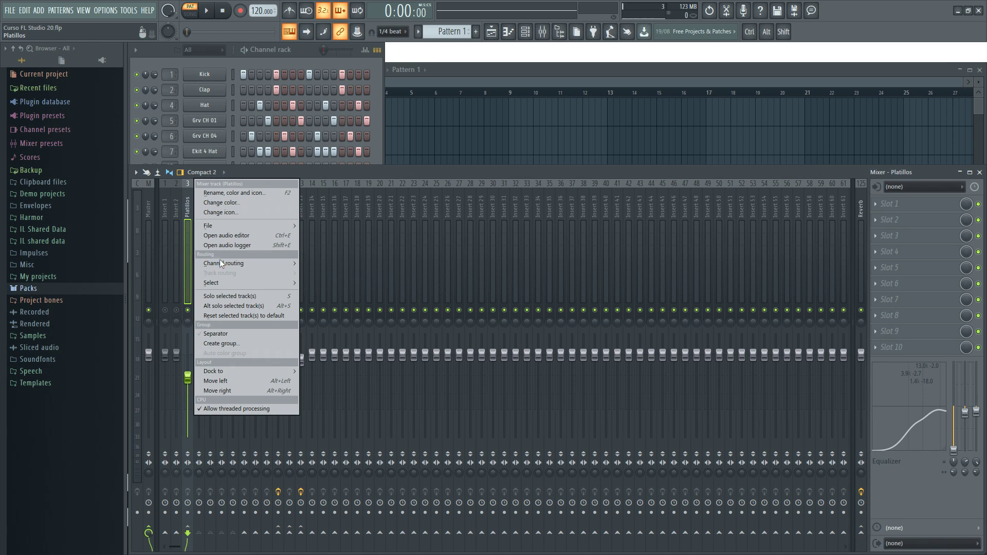
pyautogui.moveTo(220, 263)
pyautogui.moveTo(252, 286)
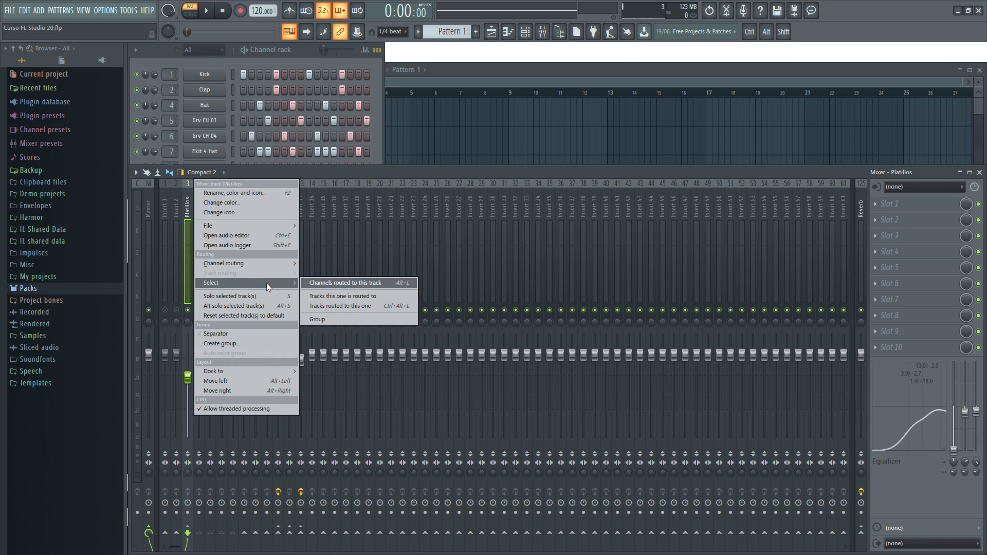
pyautogui.click(346, 307)
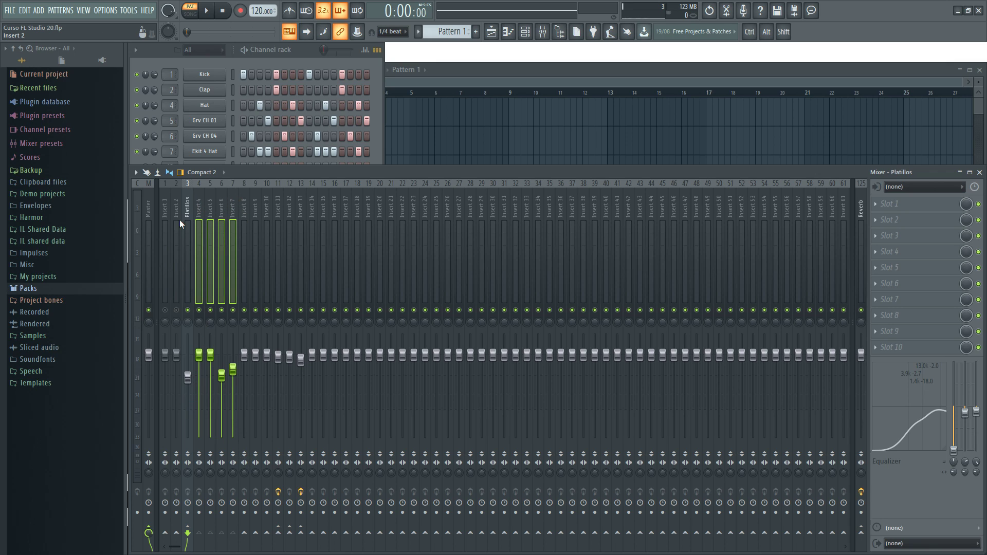
# Return to the Platillos track alone and select its routed channels again for checking in the Channel rack.
pyautogui.rightClick(186, 208)
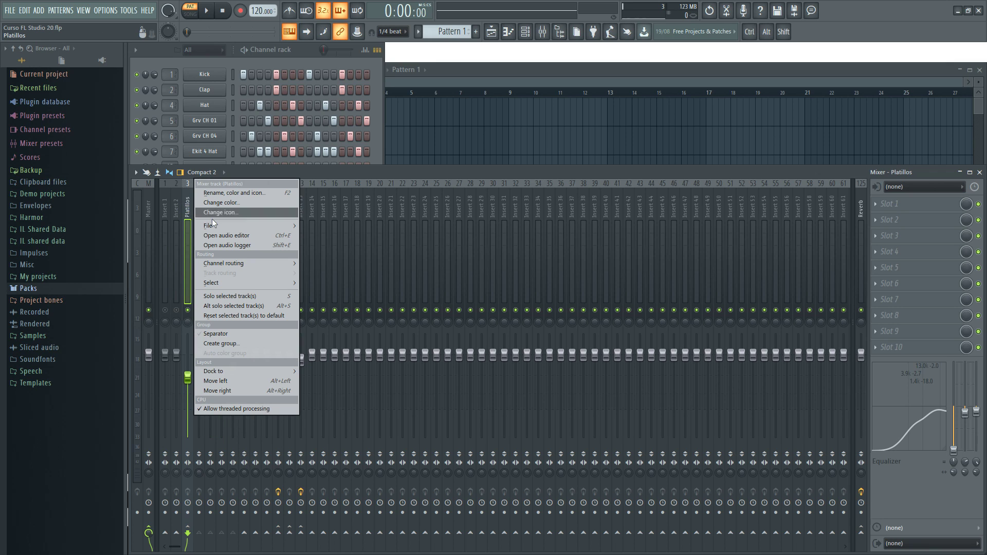
pyautogui.click(191, 229)
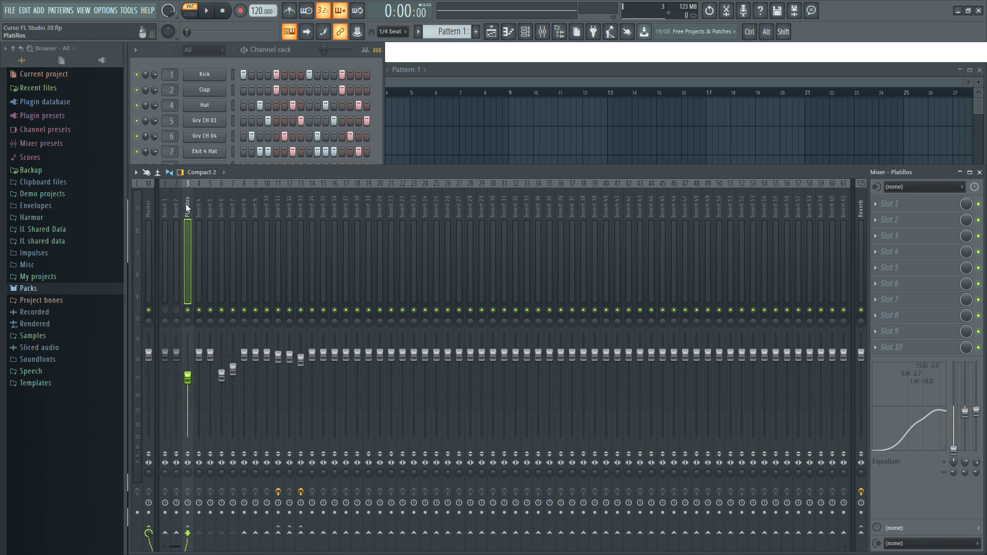
pyautogui.rightClick(187, 210)
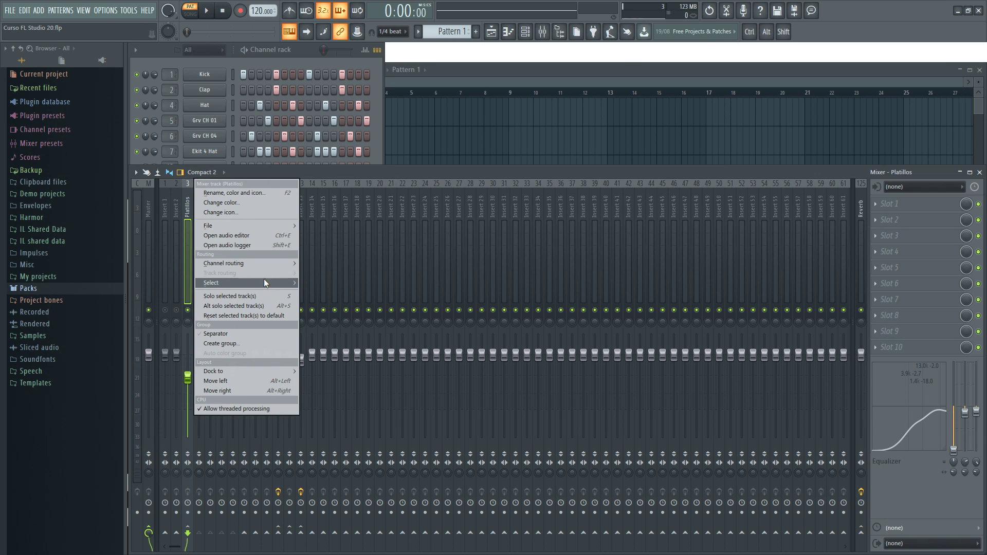
pyautogui.moveTo(268, 283)
pyautogui.click(345, 283)
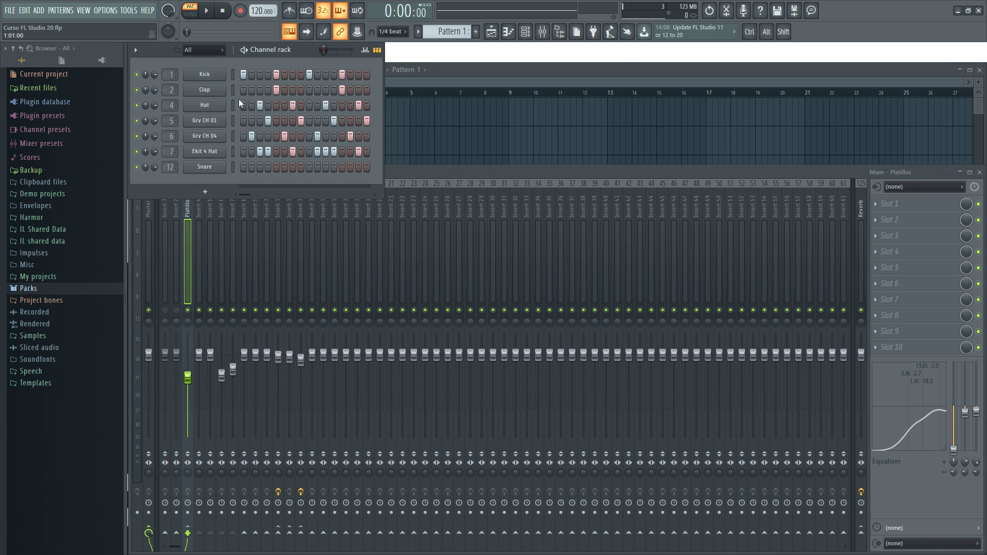
# Select Insert 4 in the mixer together with the channel routed to it.
pyautogui.click(437, 183)
pyautogui.click(166, 96)
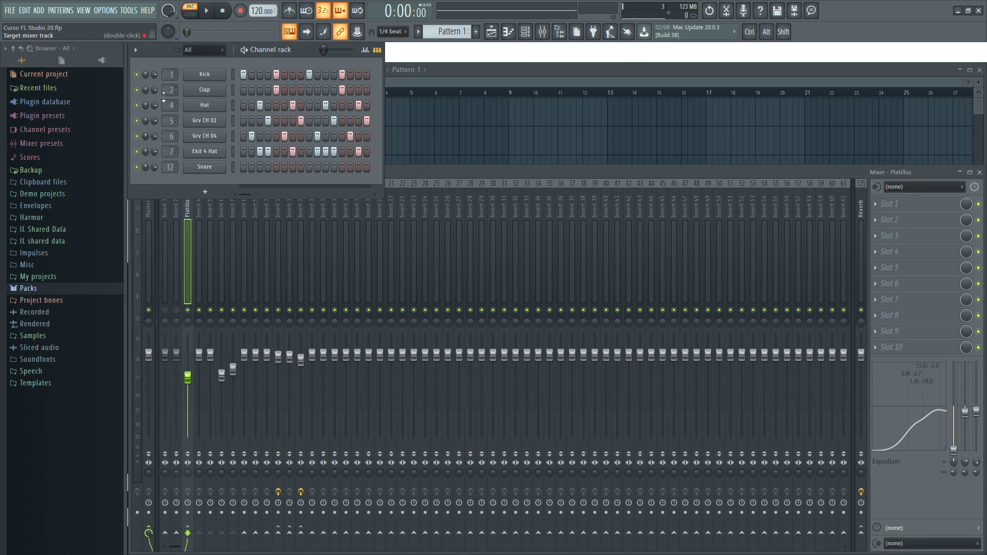
pyautogui.click(383, 175)
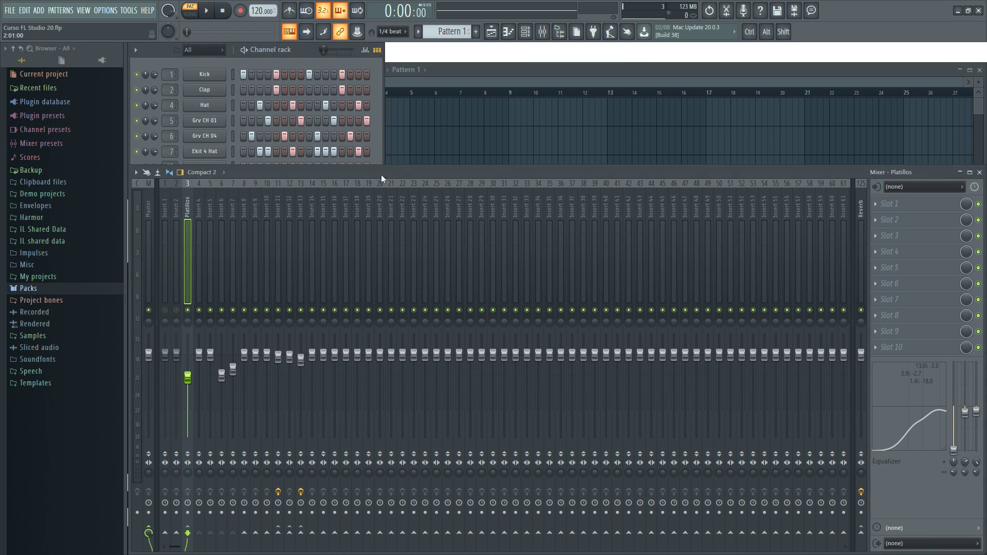
pyautogui.click(199, 201)
pyautogui.rightClick(197, 202)
pyautogui.moveTo(267, 284)
pyautogui.click(324, 282)
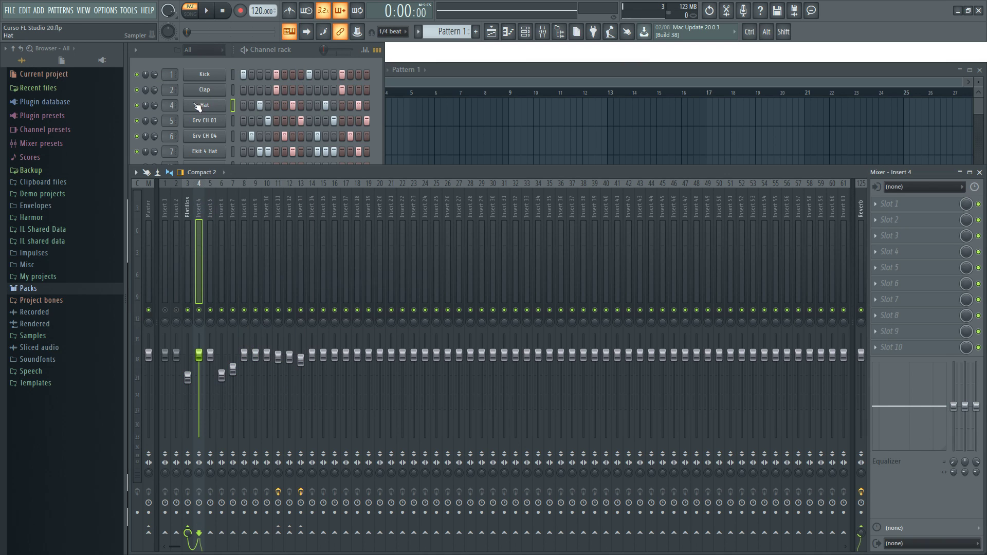
# Select the mixer track group that Insert 4 belongs to.
pyautogui.rightClick(197, 208)
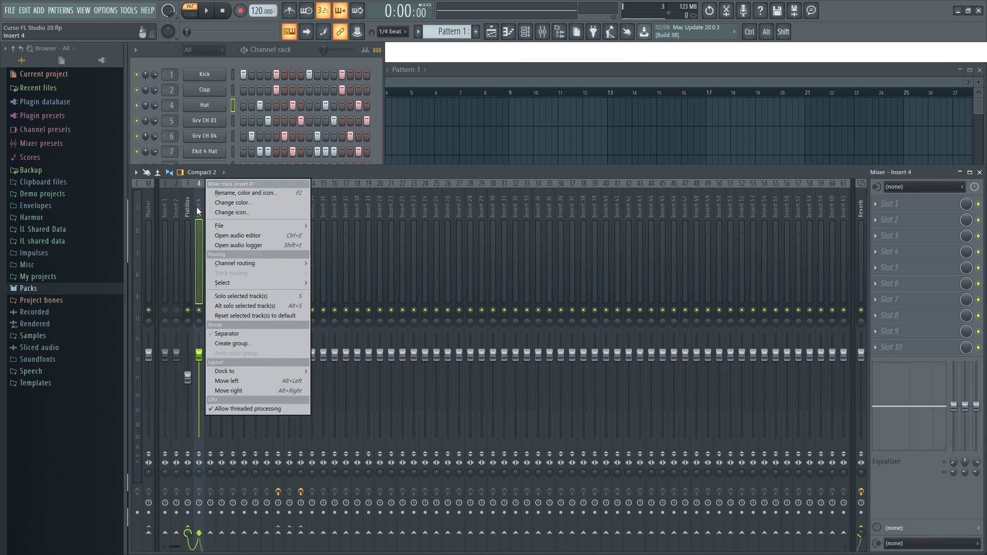
pyautogui.moveTo(254, 285)
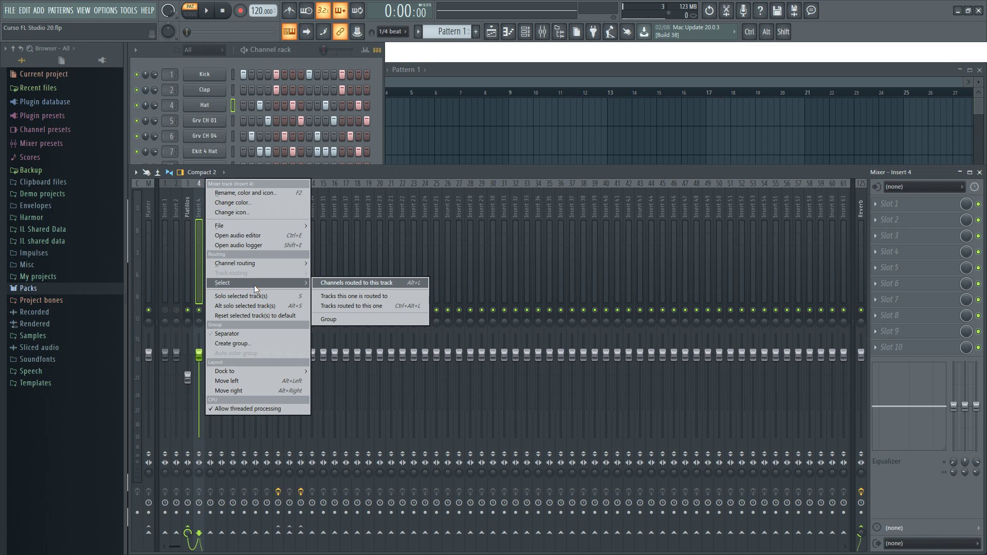
pyautogui.click(343, 320)
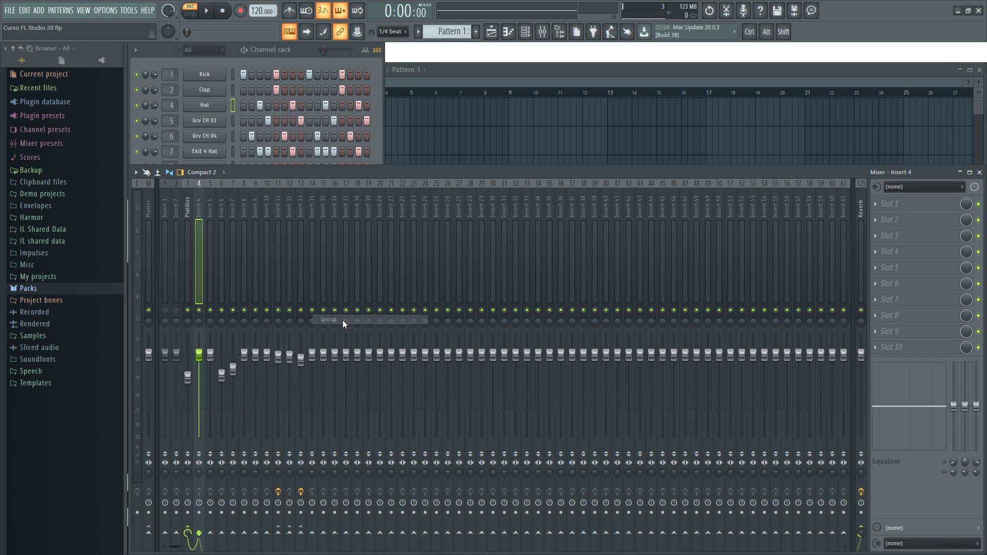
# Examine the channel routing and selection options available for the Platillos track.
pyautogui.click(210, 208)
pyautogui.click(188, 211)
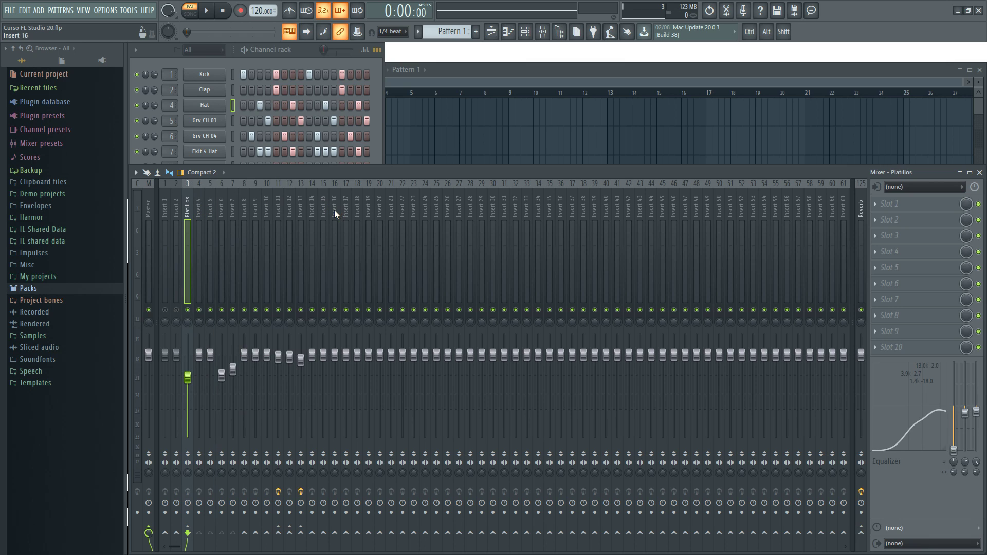
pyautogui.rightClick(190, 209)
pyautogui.moveTo(245, 267)
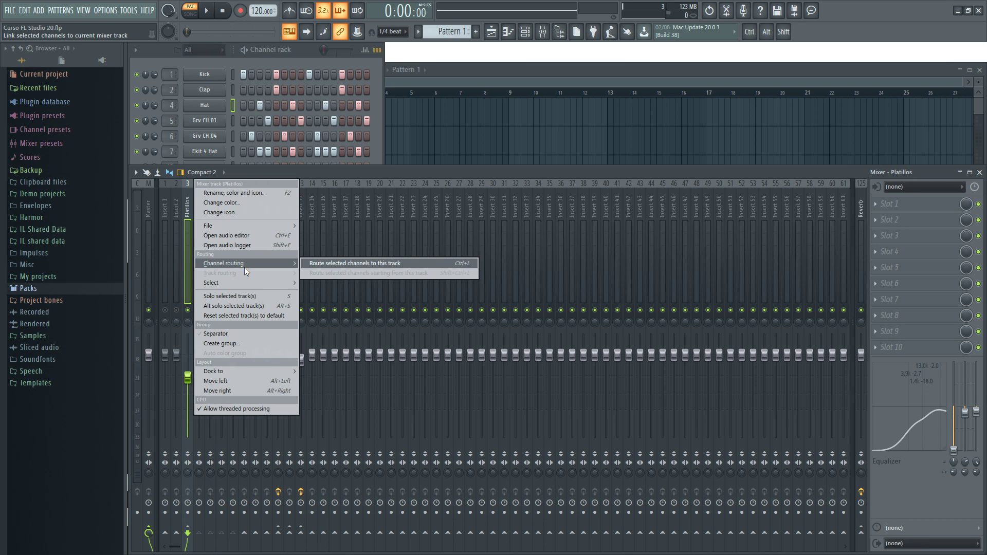
pyautogui.click(325, 174)
pyautogui.moveTo(344, 205); pyautogui.dragTo(433, 203)
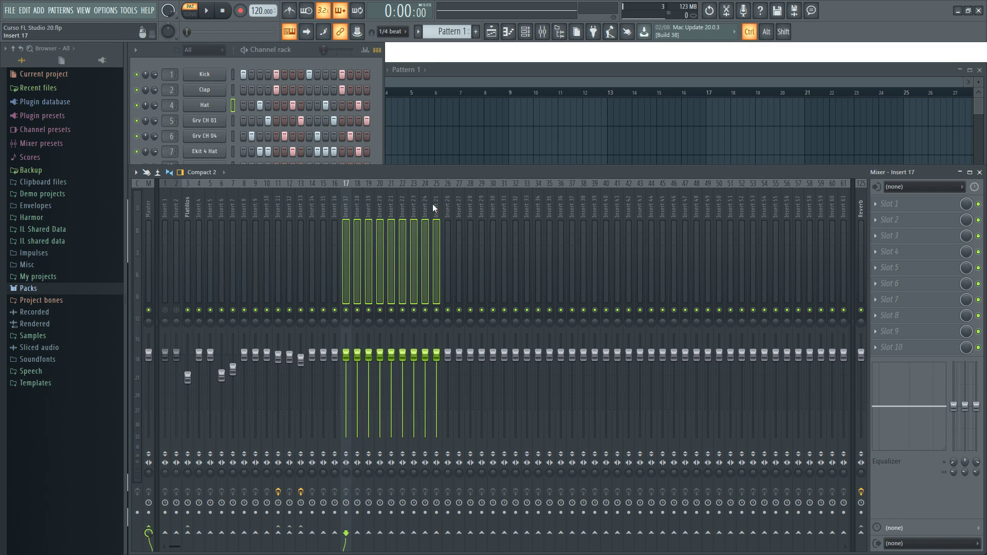
pyautogui.rightClick(187, 204)
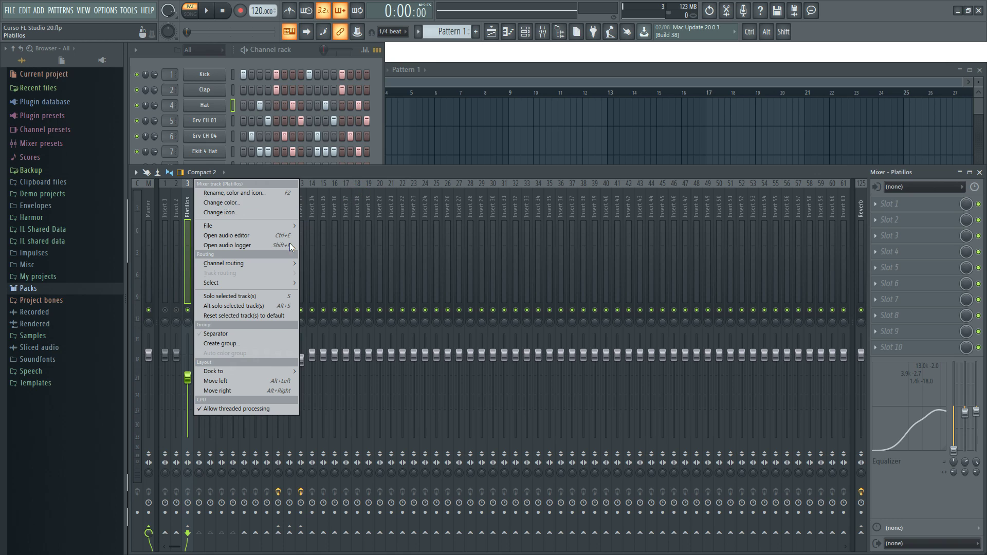
pyautogui.moveTo(281, 285)
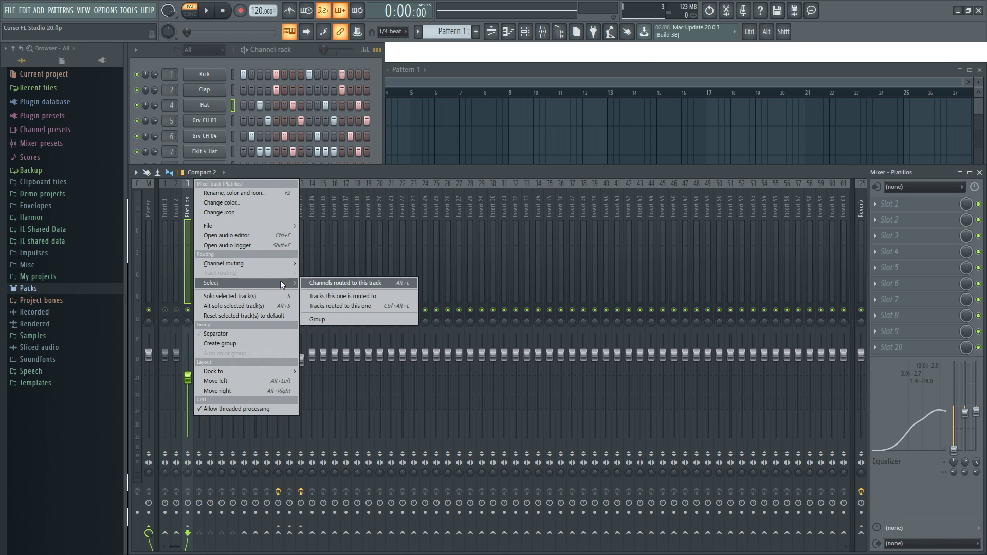
pyautogui.click(386, 194)
# Select mixer tracks 15 to 20, route the selected Hat channel to Insert 15, and open the Hat channel's settings.
pyautogui.moveTo(323, 216); pyautogui.dragTo(383, 206)
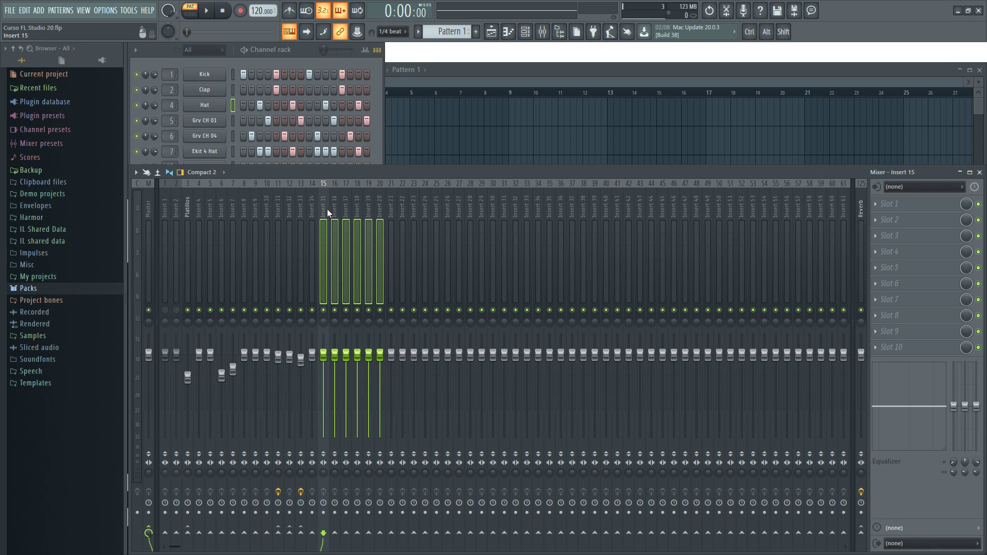
pyautogui.click(135, 173)
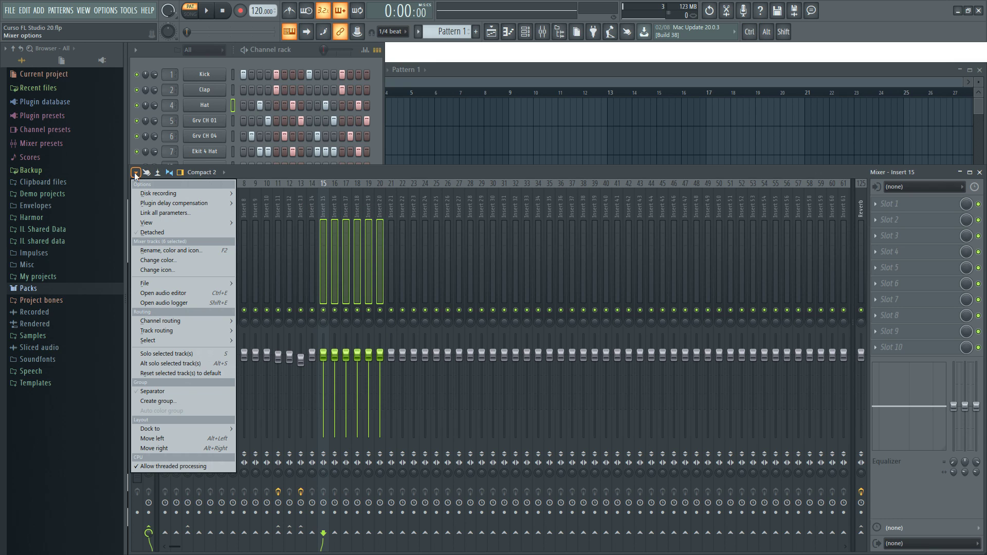
pyautogui.moveTo(191, 320)
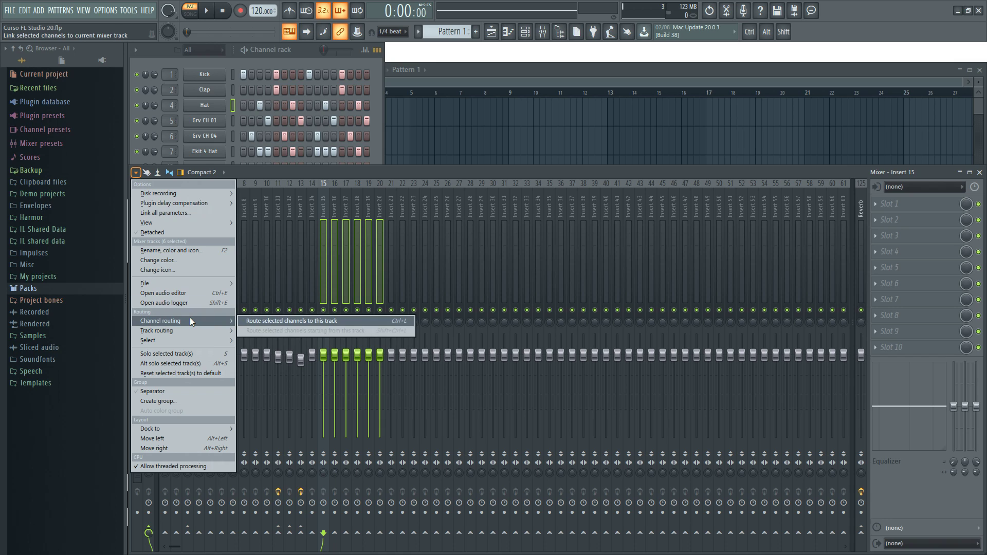
pyautogui.click(270, 321)
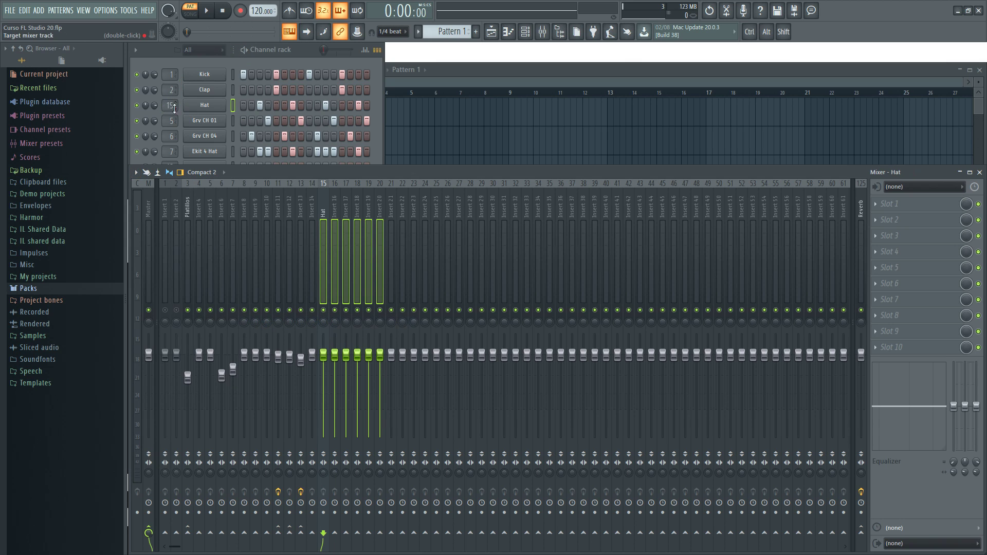
pyautogui.click(205, 111)
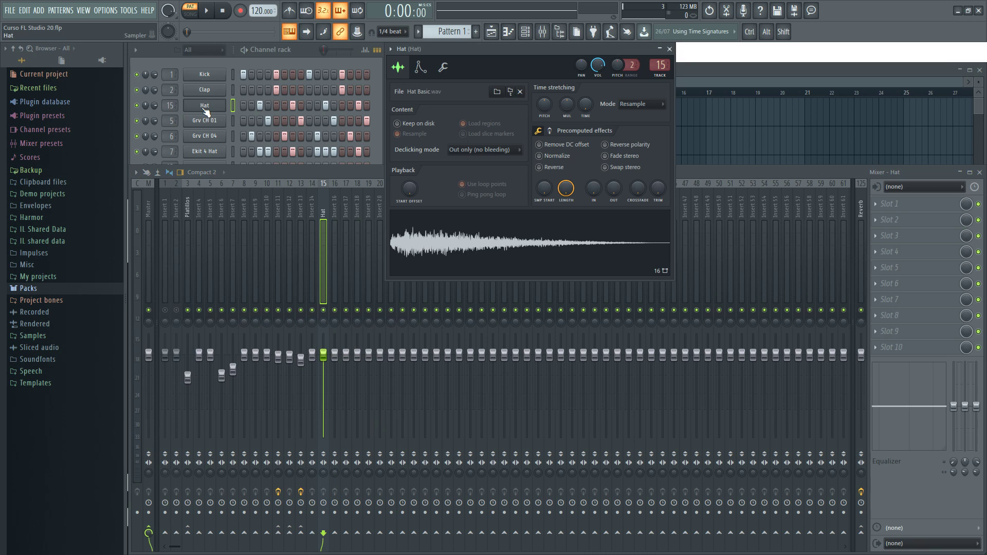
# Select mixer tracks 15 to 20 again and sidechain the selected tracks to the Hat track.
pyautogui.click(325, 213)
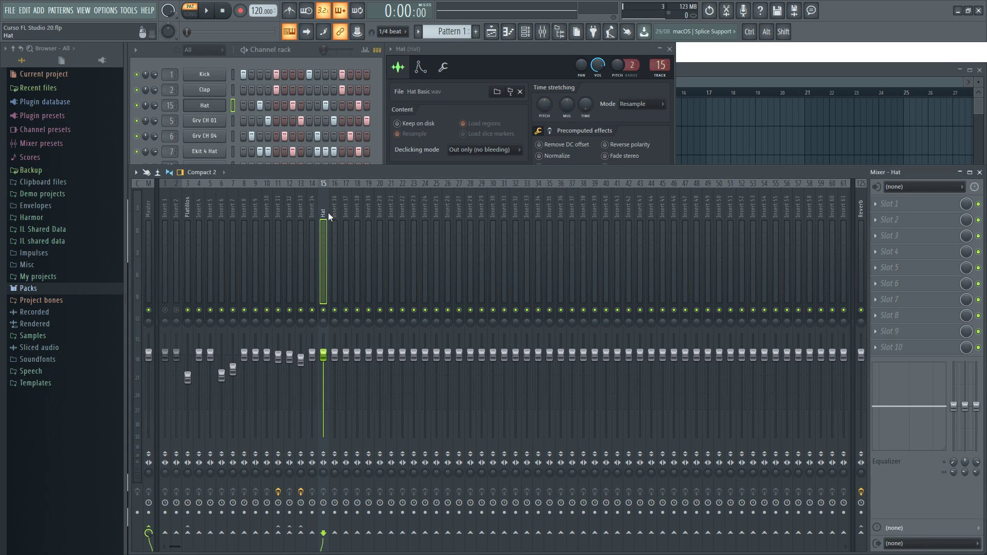
pyautogui.moveTo(328, 212); pyautogui.dragTo(374, 200)
pyautogui.click(136, 173)
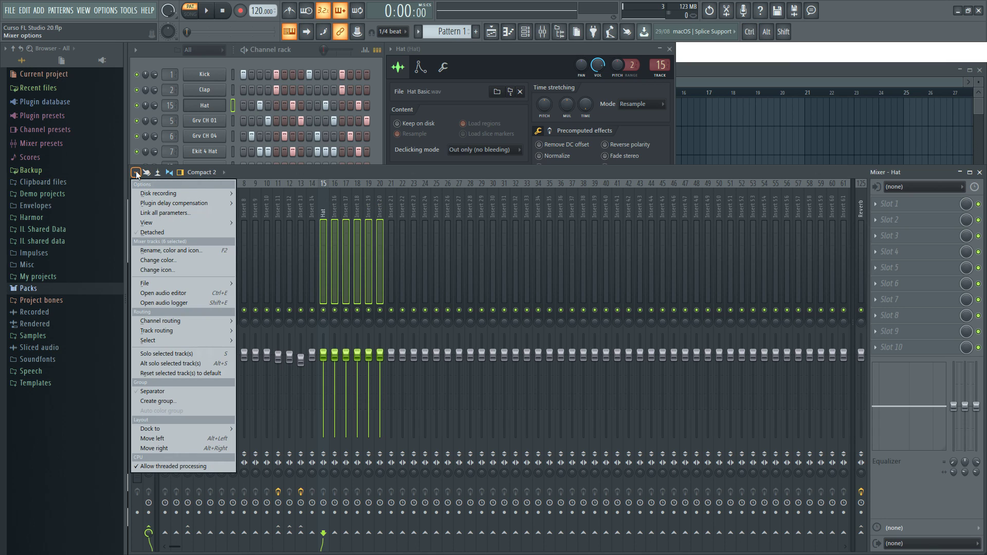
pyautogui.moveTo(212, 287)
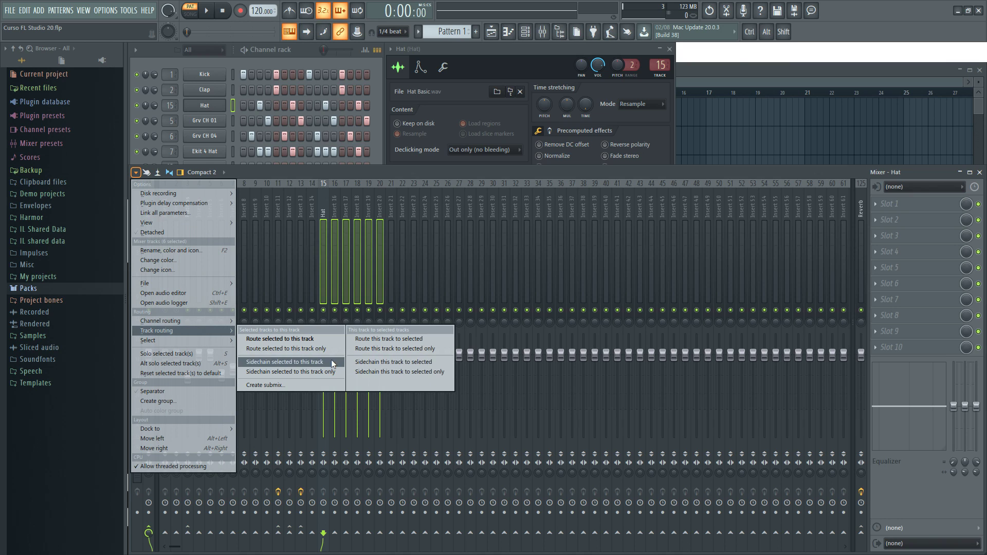
pyautogui.click(309, 361)
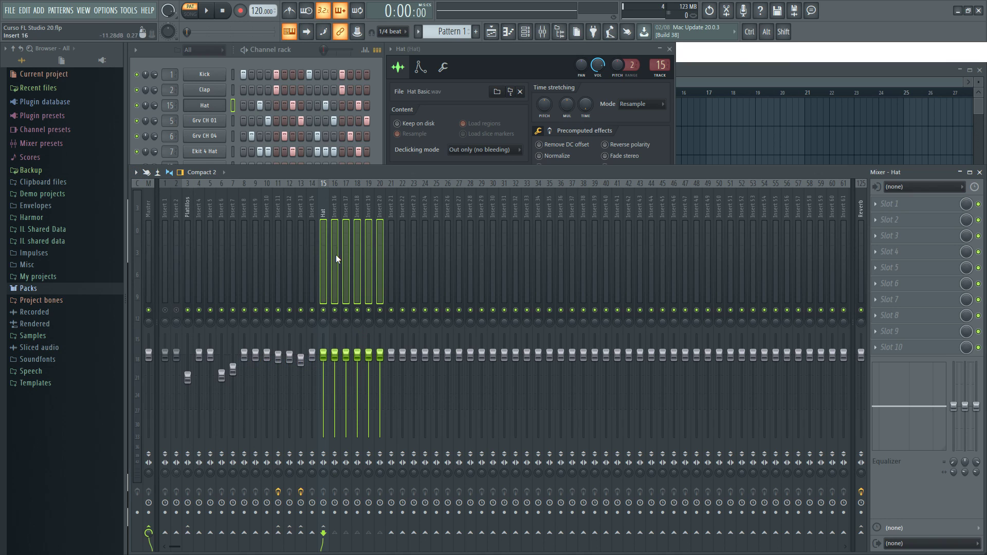
# Make Insert 4 the only selected mixer track, then move the mixer window up and extend its lower edge.
pyautogui.moveTo(330, 202)
pyautogui.mouseDown()
pyautogui.moveTo(384, 201)
pyautogui.moveTo(324, 207)
pyautogui.moveTo(384, 206)
pyautogui.moveTo(339, 211)
pyautogui.moveTo(402, 208)
pyautogui.moveTo(326, 205)
pyautogui.mouseUp()
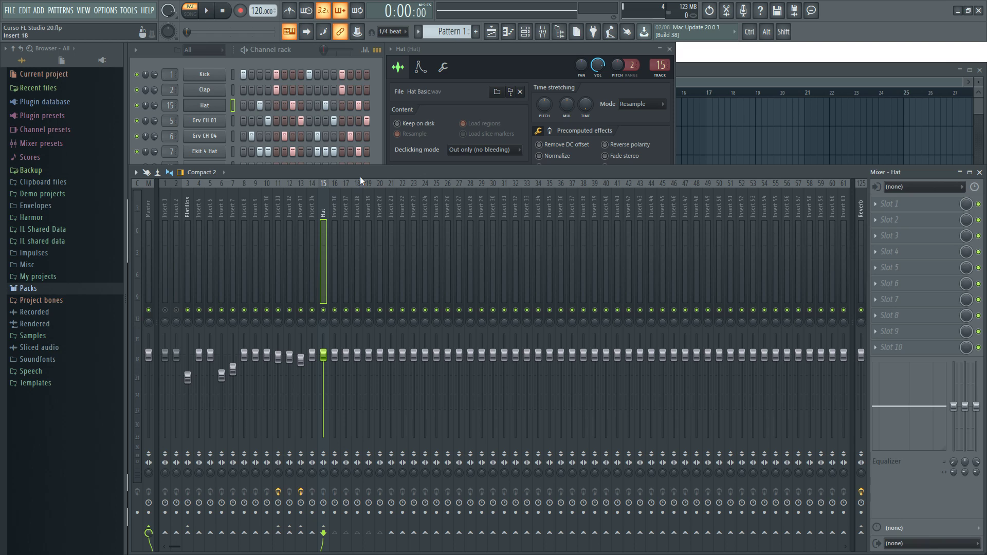
pyautogui.click(199, 206)
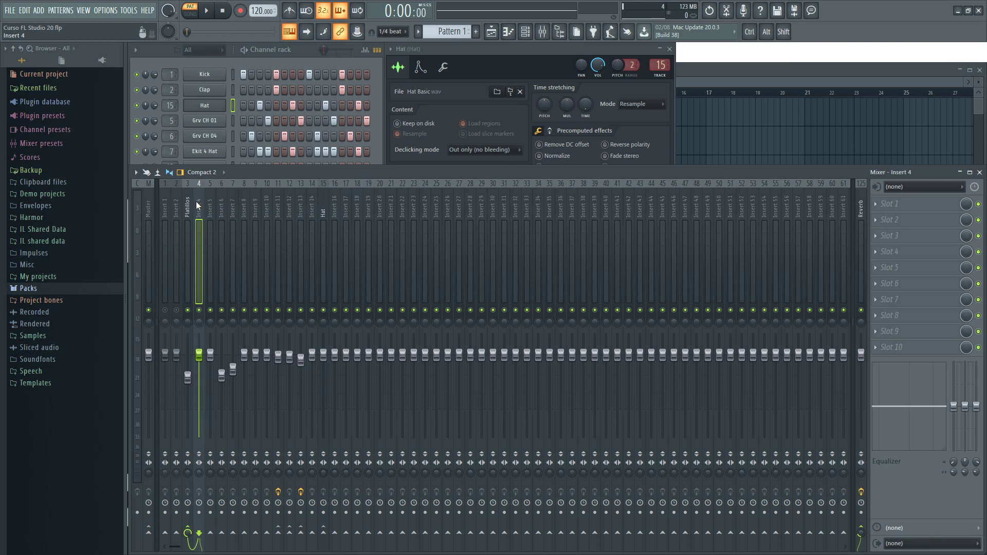
pyautogui.moveTo(283, 174); pyautogui.dragTo(286, 154)
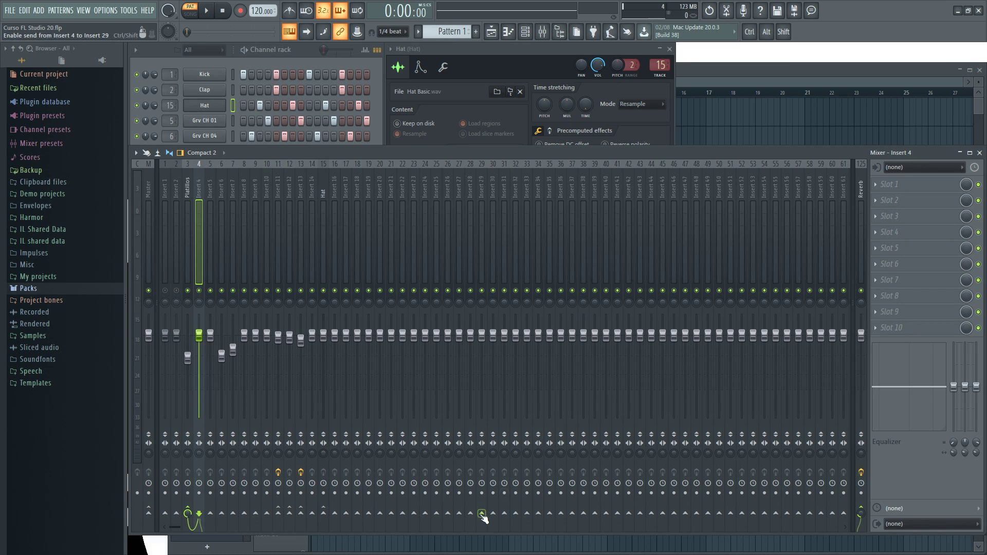
pyautogui.moveTo(465, 534); pyautogui.dragTo(472, 552)
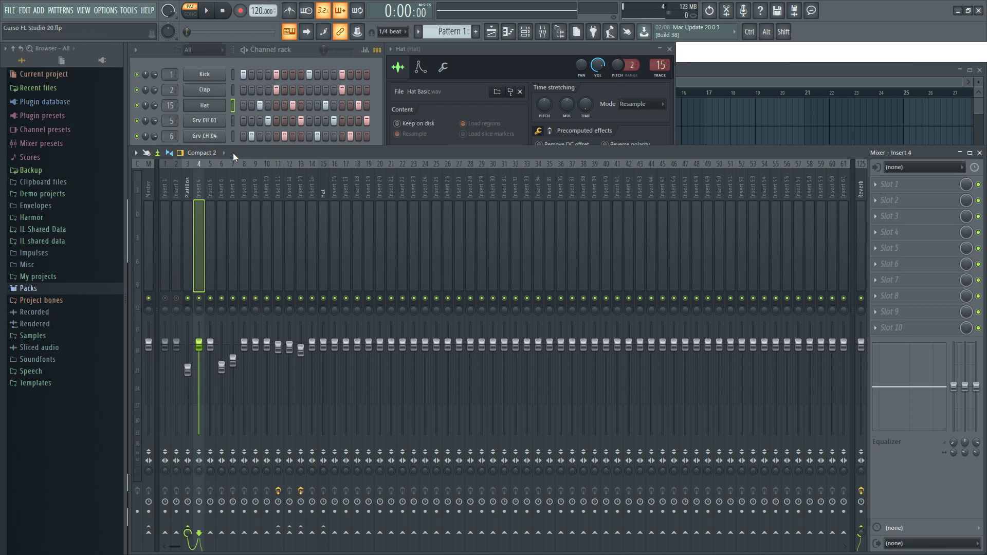
# Play the pattern and switch the mixer's level meters to the waveform view.
pyautogui.press('space')
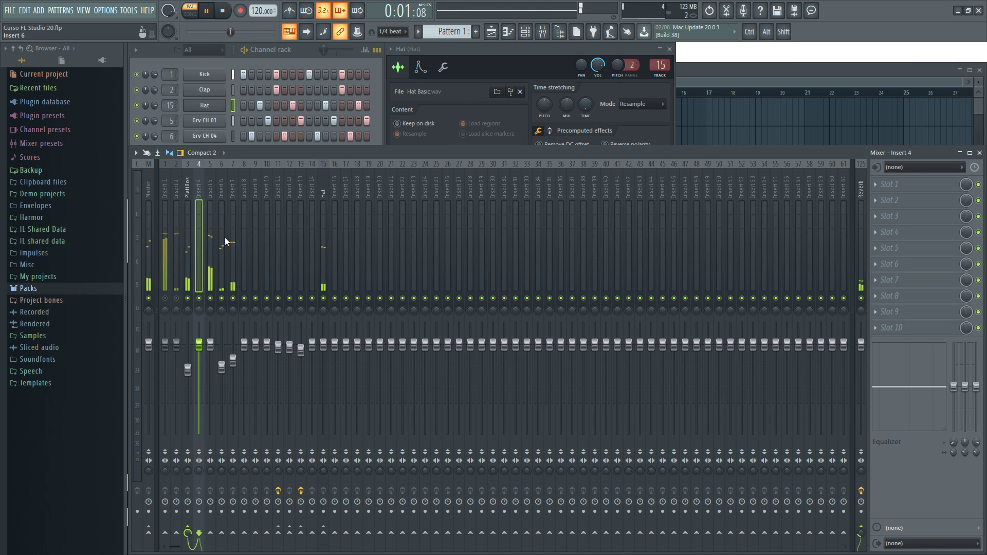
pyautogui.click(157, 153)
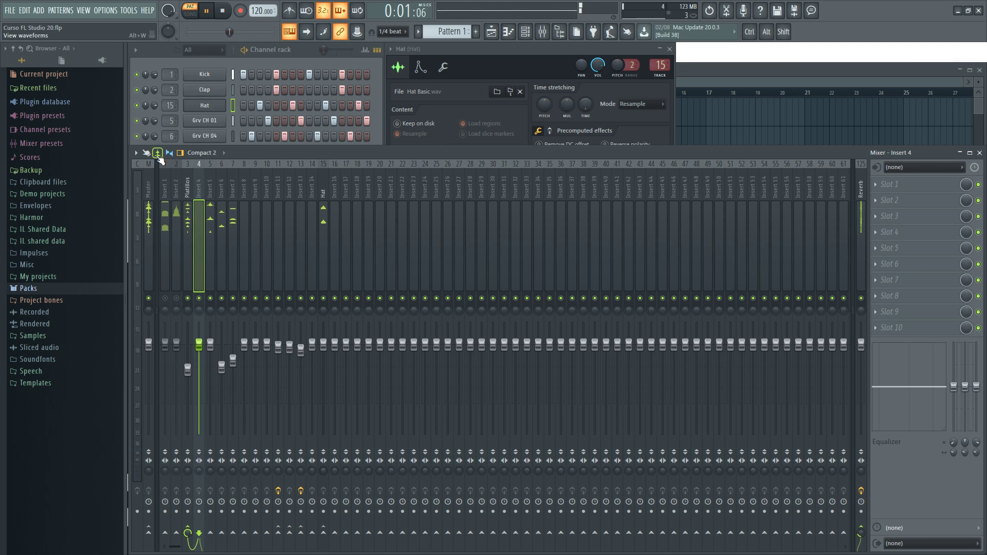
pyautogui.press('space')
# Try the Compact, Compact 2 and Compact alt mixer layouts, with the pattern playing.
pyautogui.click(224, 153)
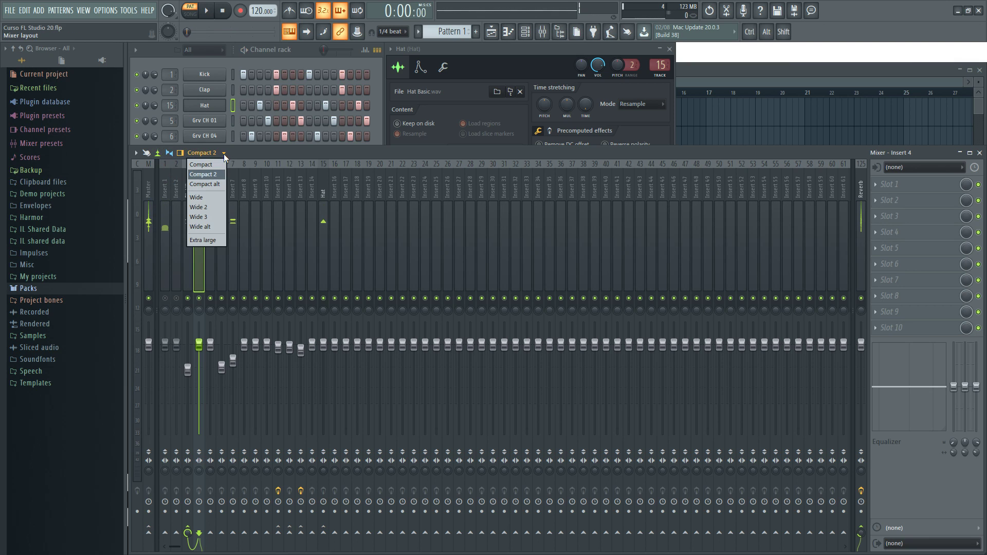
pyautogui.click(208, 164)
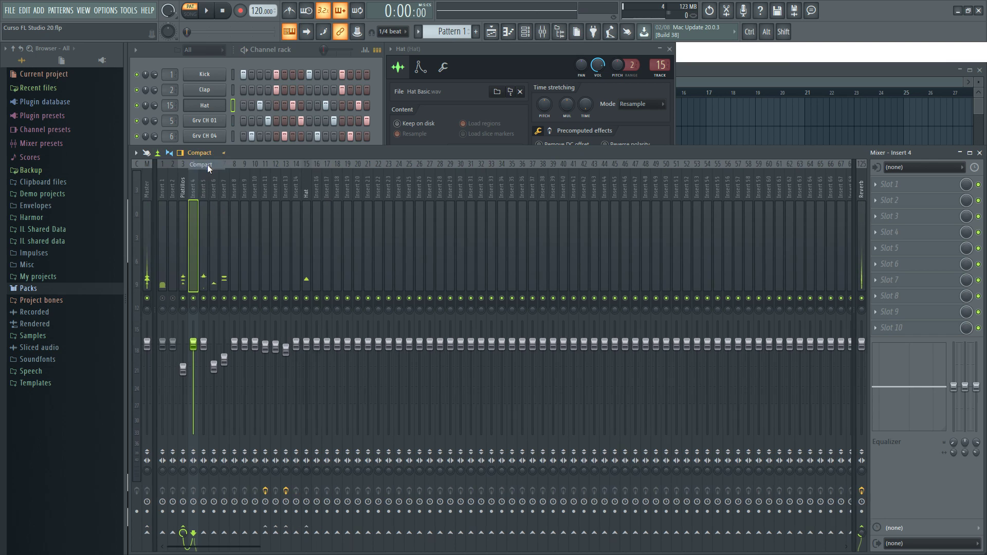
pyautogui.press('space')
pyautogui.click(216, 153)
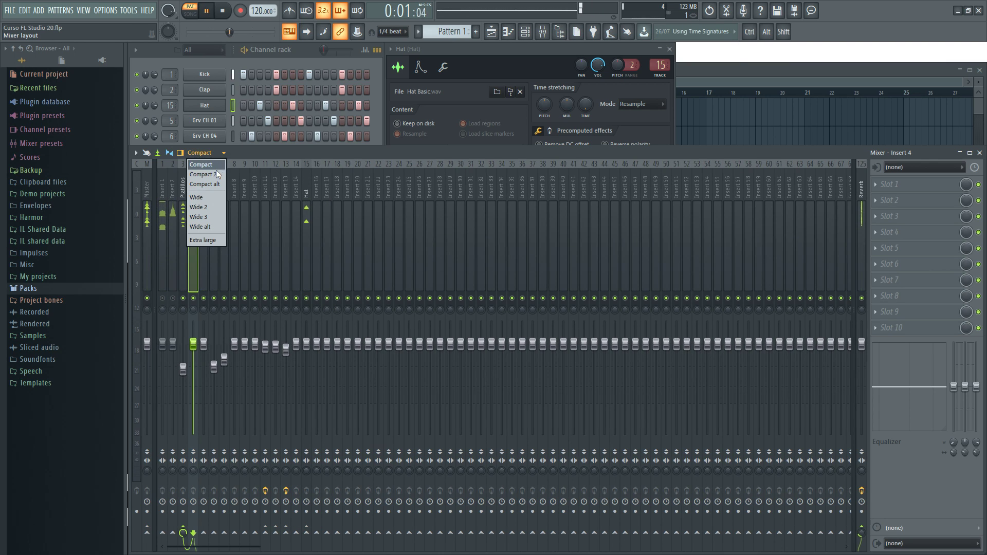
pyautogui.click(218, 174)
pyautogui.click(216, 153)
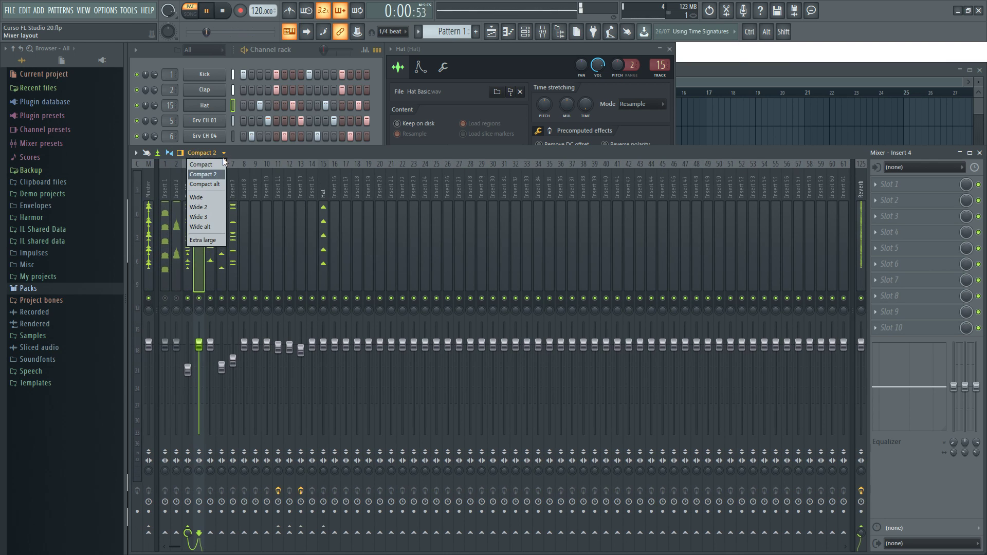
pyautogui.click(214, 184)
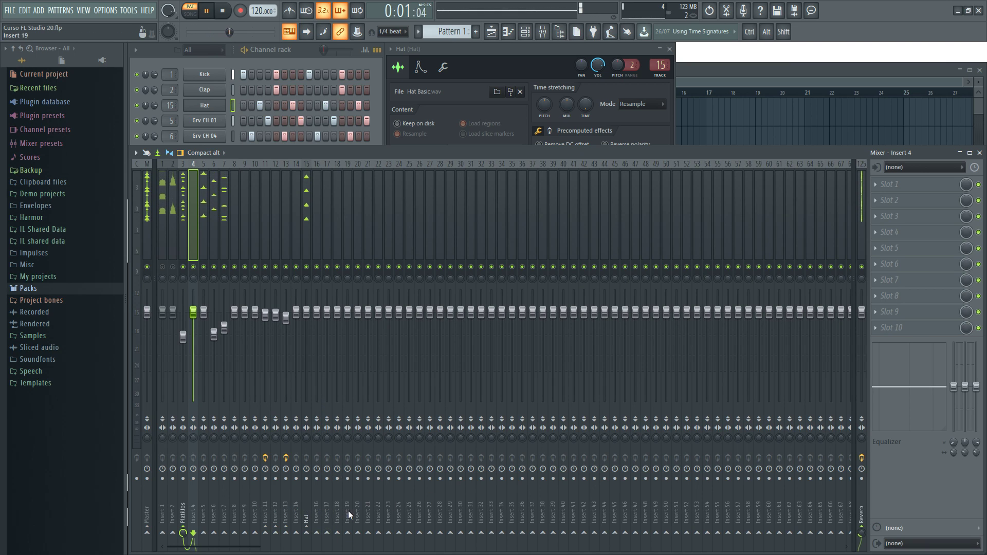
# Try the Wide and Wide 2 mixer layouts, then set the layout to Wide 3.
pyautogui.click(221, 153)
pyautogui.click(216, 198)
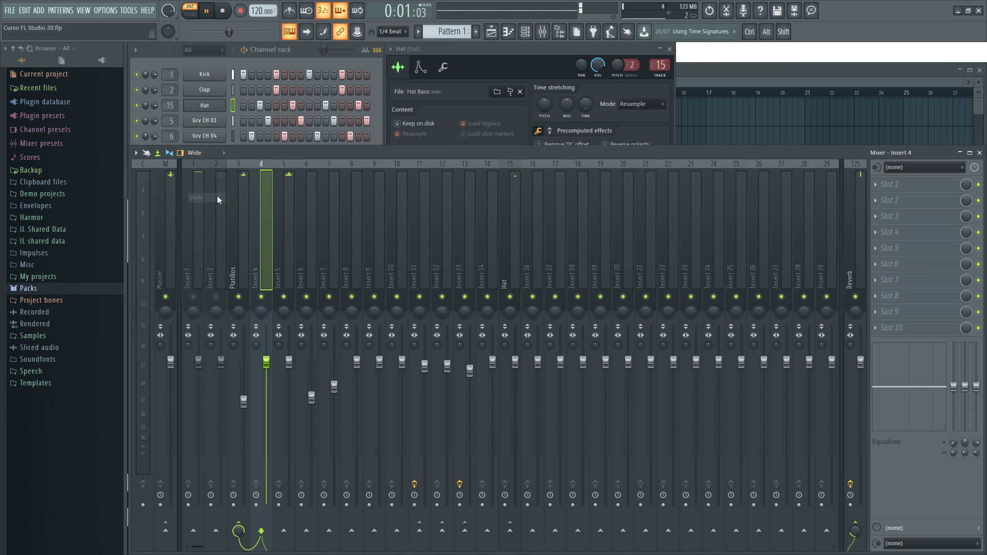
pyautogui.click(225, 153)
pyautogui.click(205, 210)
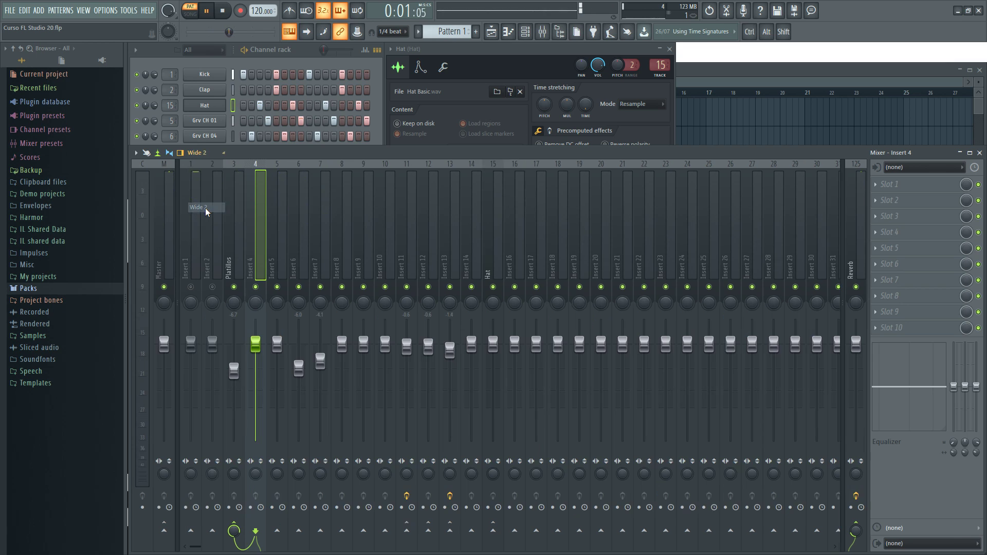
pyautogui.click(224, 153)
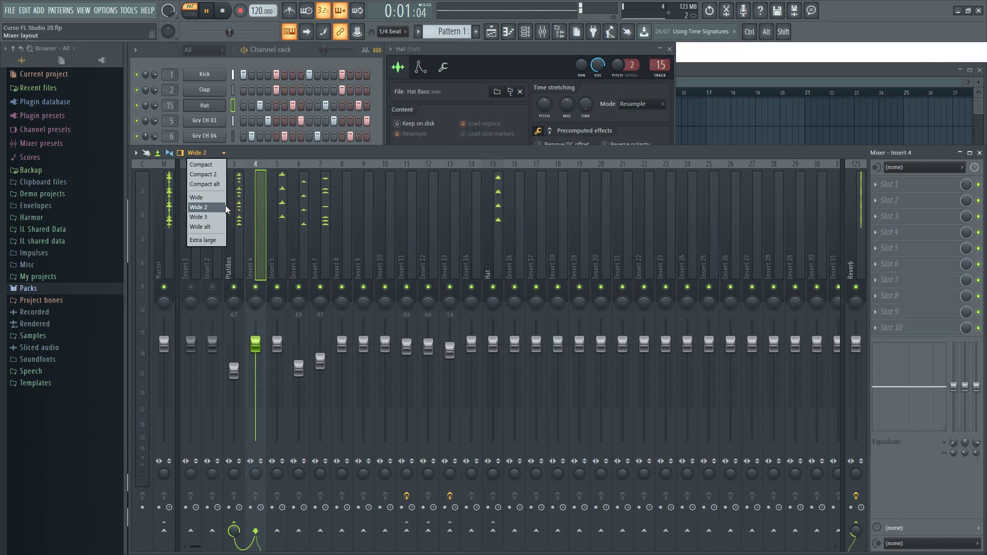
pyautogui.click(206, 217)
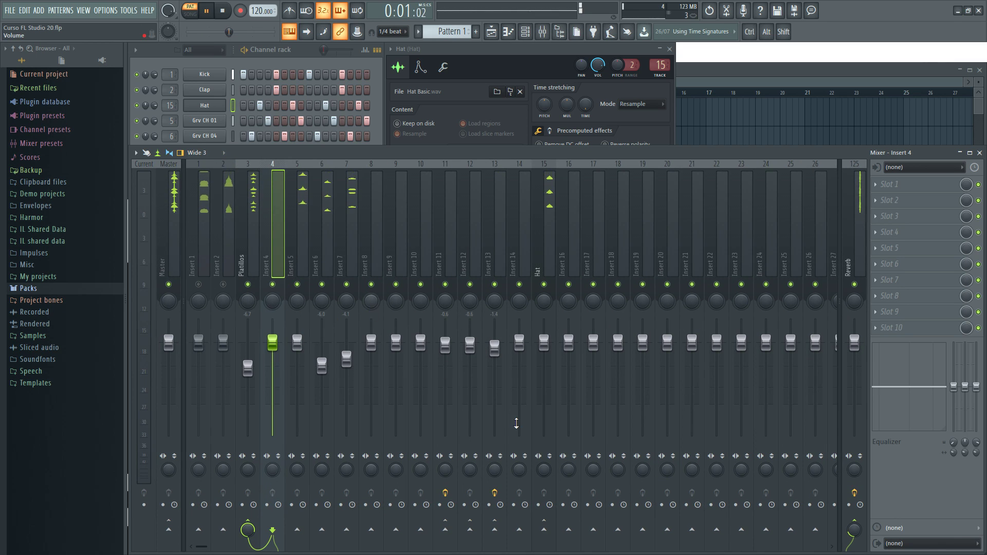
# Lower the Hat track's volume to about -1.0 dB and Insert 6's volume to about -6.9 dB.
pyautogui.moveTo(544, 343); pyautogui.dragTo(544, 347)
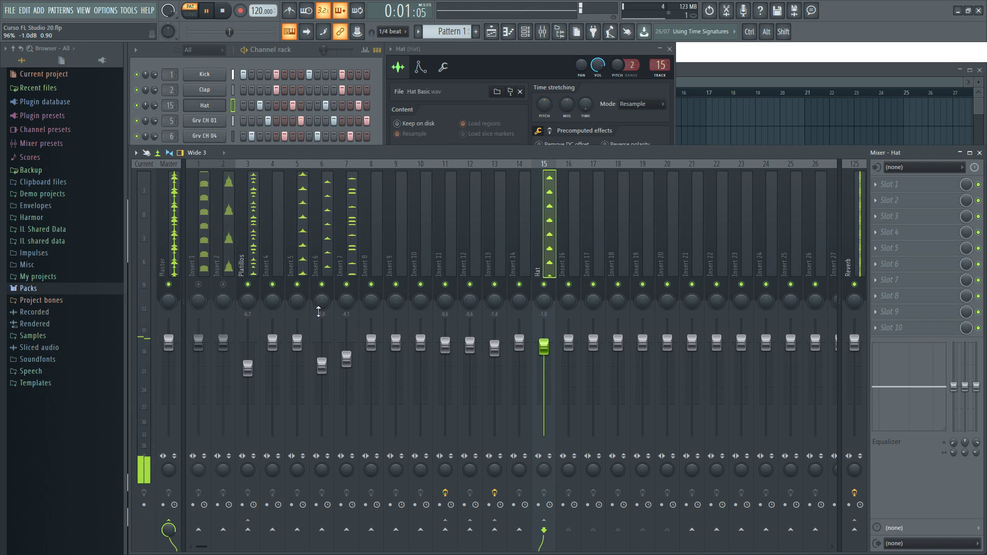
pyautogui.click(322, 365)
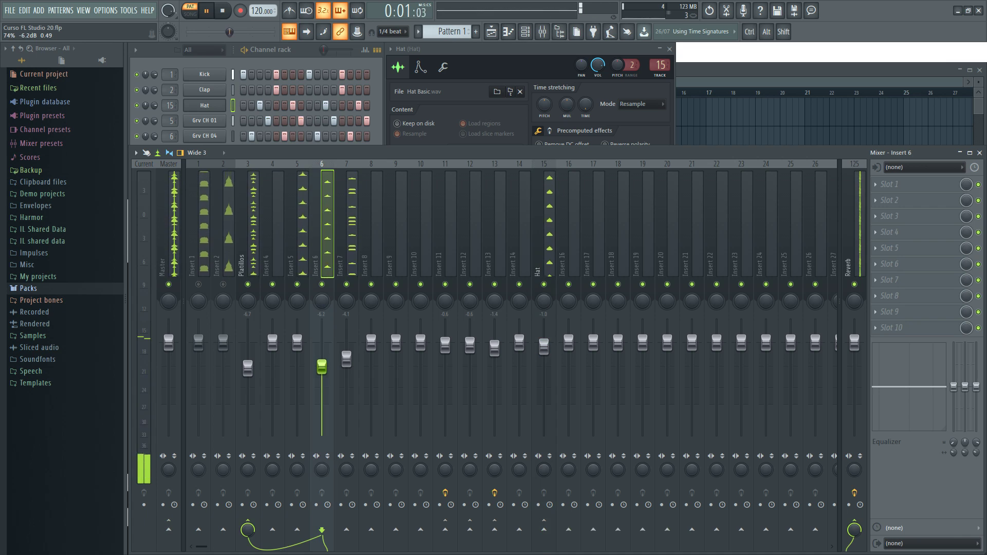
pyautogui.moveTo(322, 366); pyautogui.dragTo(322, 370)
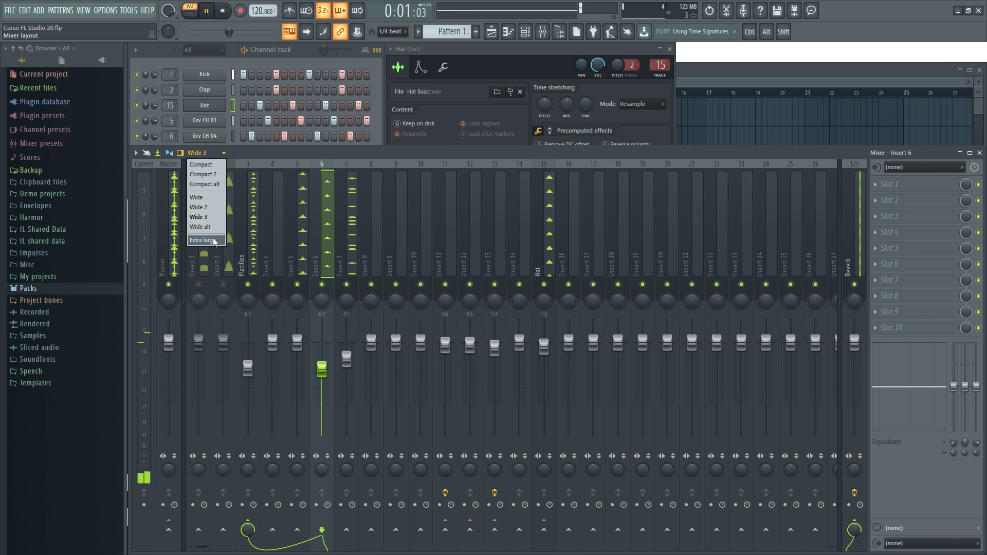
# Try the Extra large mixer layout and select Insert 13 from its list of loaded effects.
pyautogui.click(210, 240)
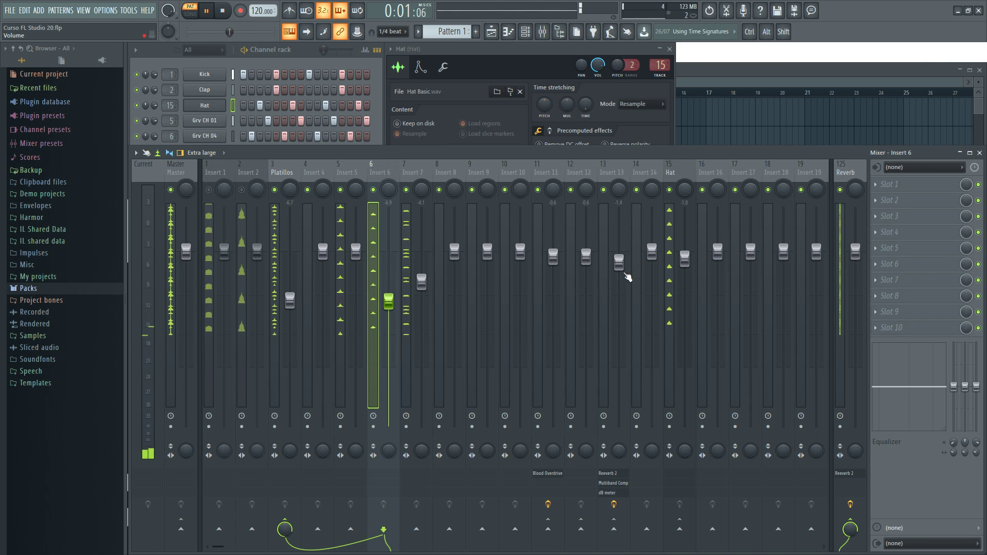
pyautogui.click(617, 483)
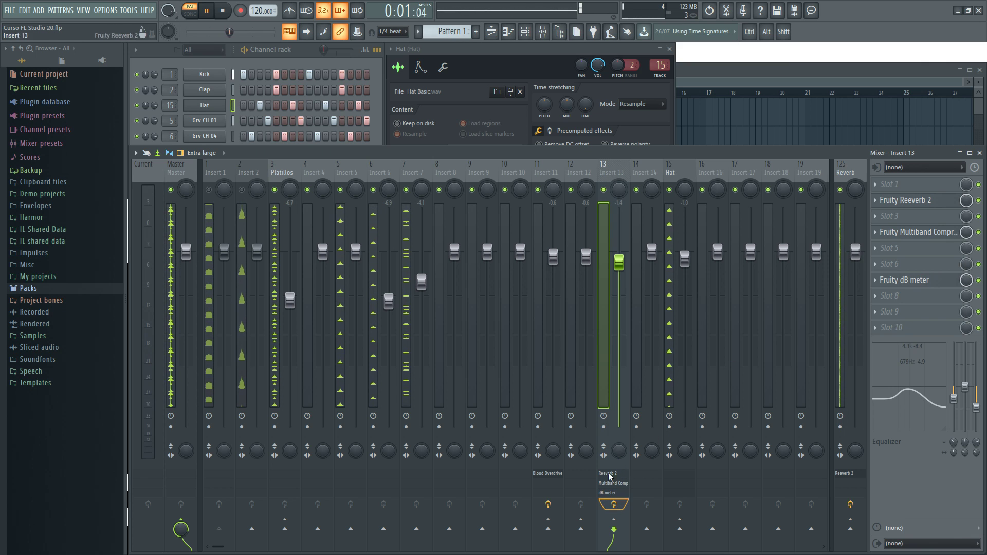
# Set the mixer layout to Compact 2, then select Insert 23 and Insert 53 in turn.
pyautogui.click(225, 153)
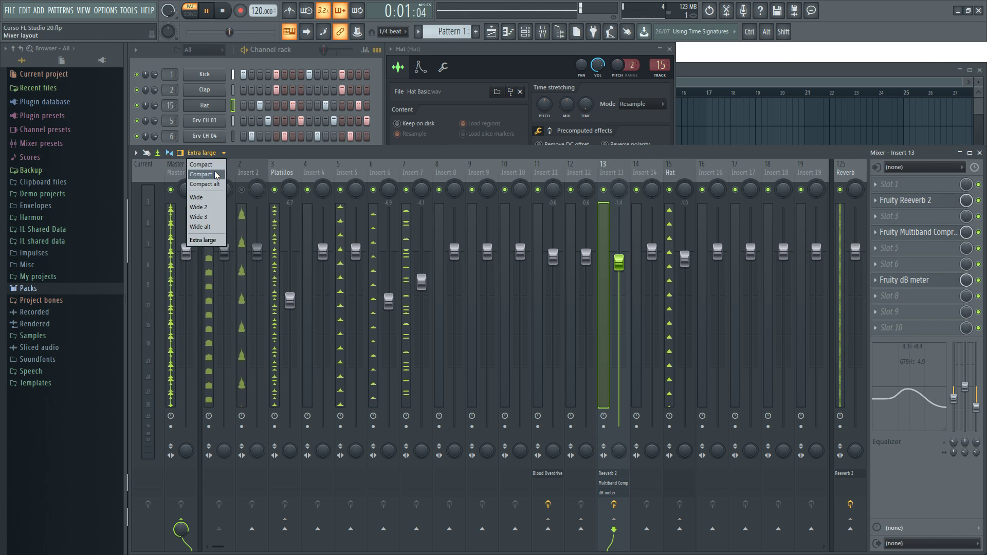
pyautogui.click(209, 175)
pyautogui.click(415, 183)
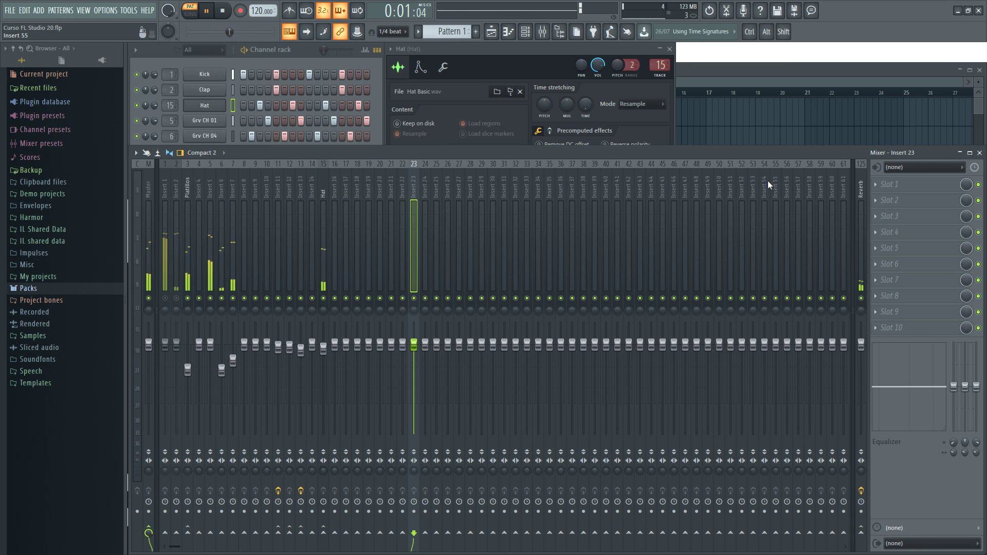
pyautogui.click(753, 184)
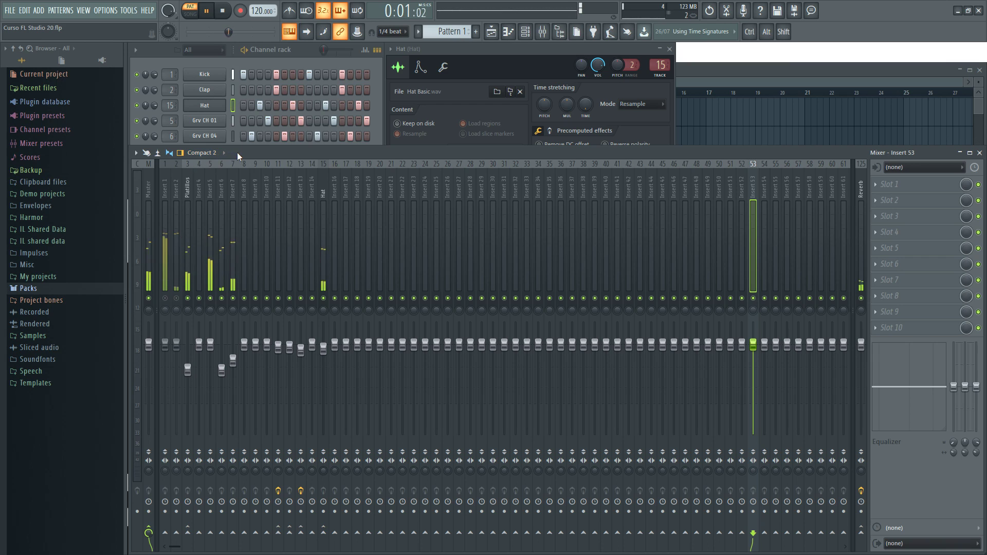
# Stop the pattern playback and make Insert 18 the selected mixer track.
pyautogui.press('space')
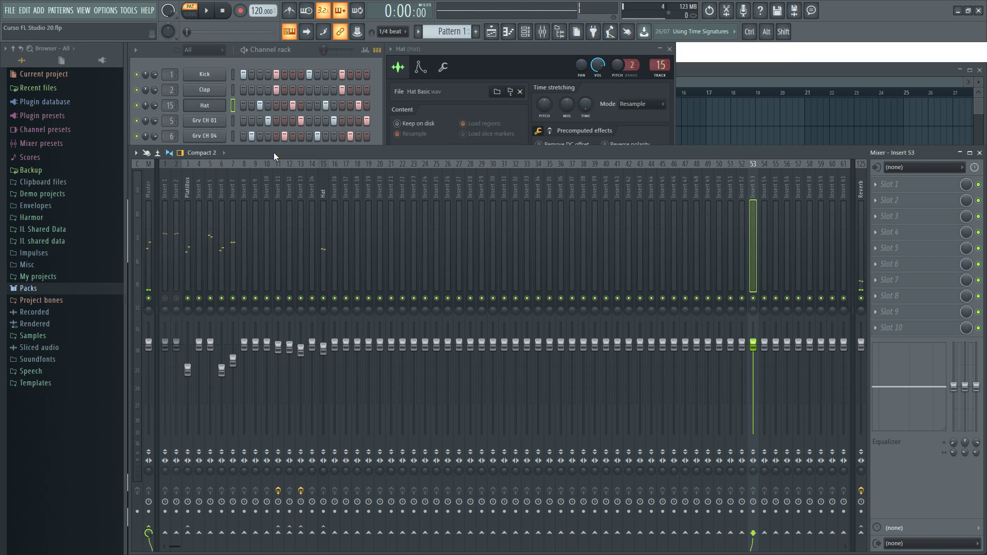
pyautogui.click(137, 153)
pyautogui.rightClick(379, 194)
pyautogui.click(359, 183)
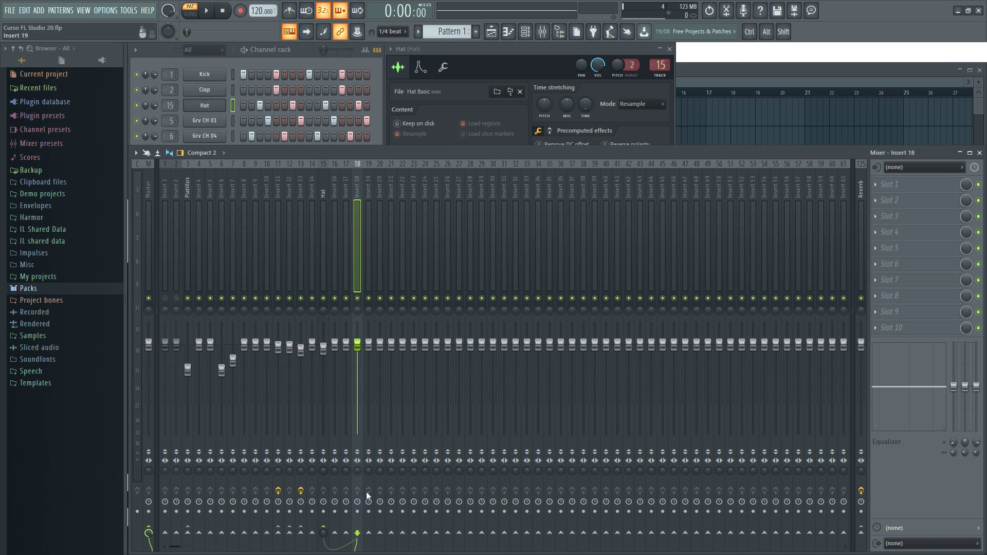